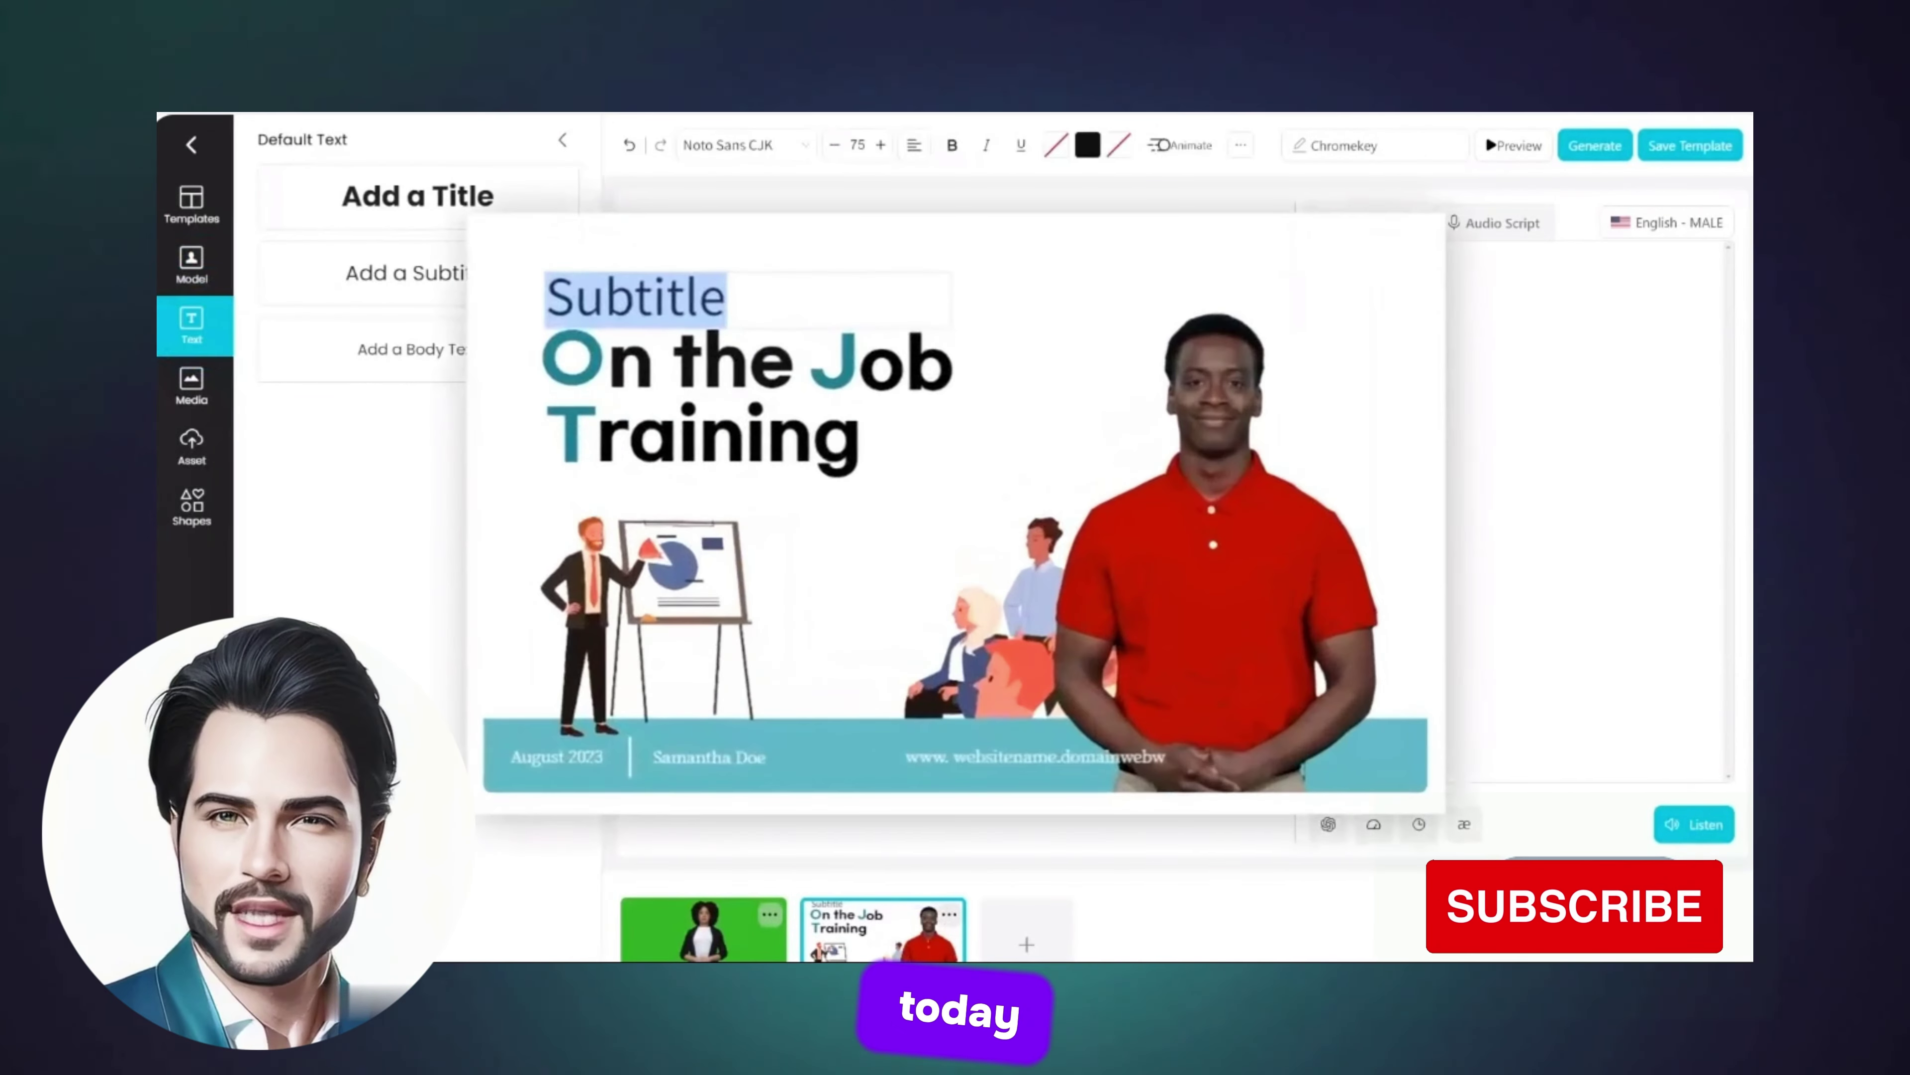
Step: Add the 'Sales team' subtitle, set a desk photo as the slide background, and start generating
text(Sales team)
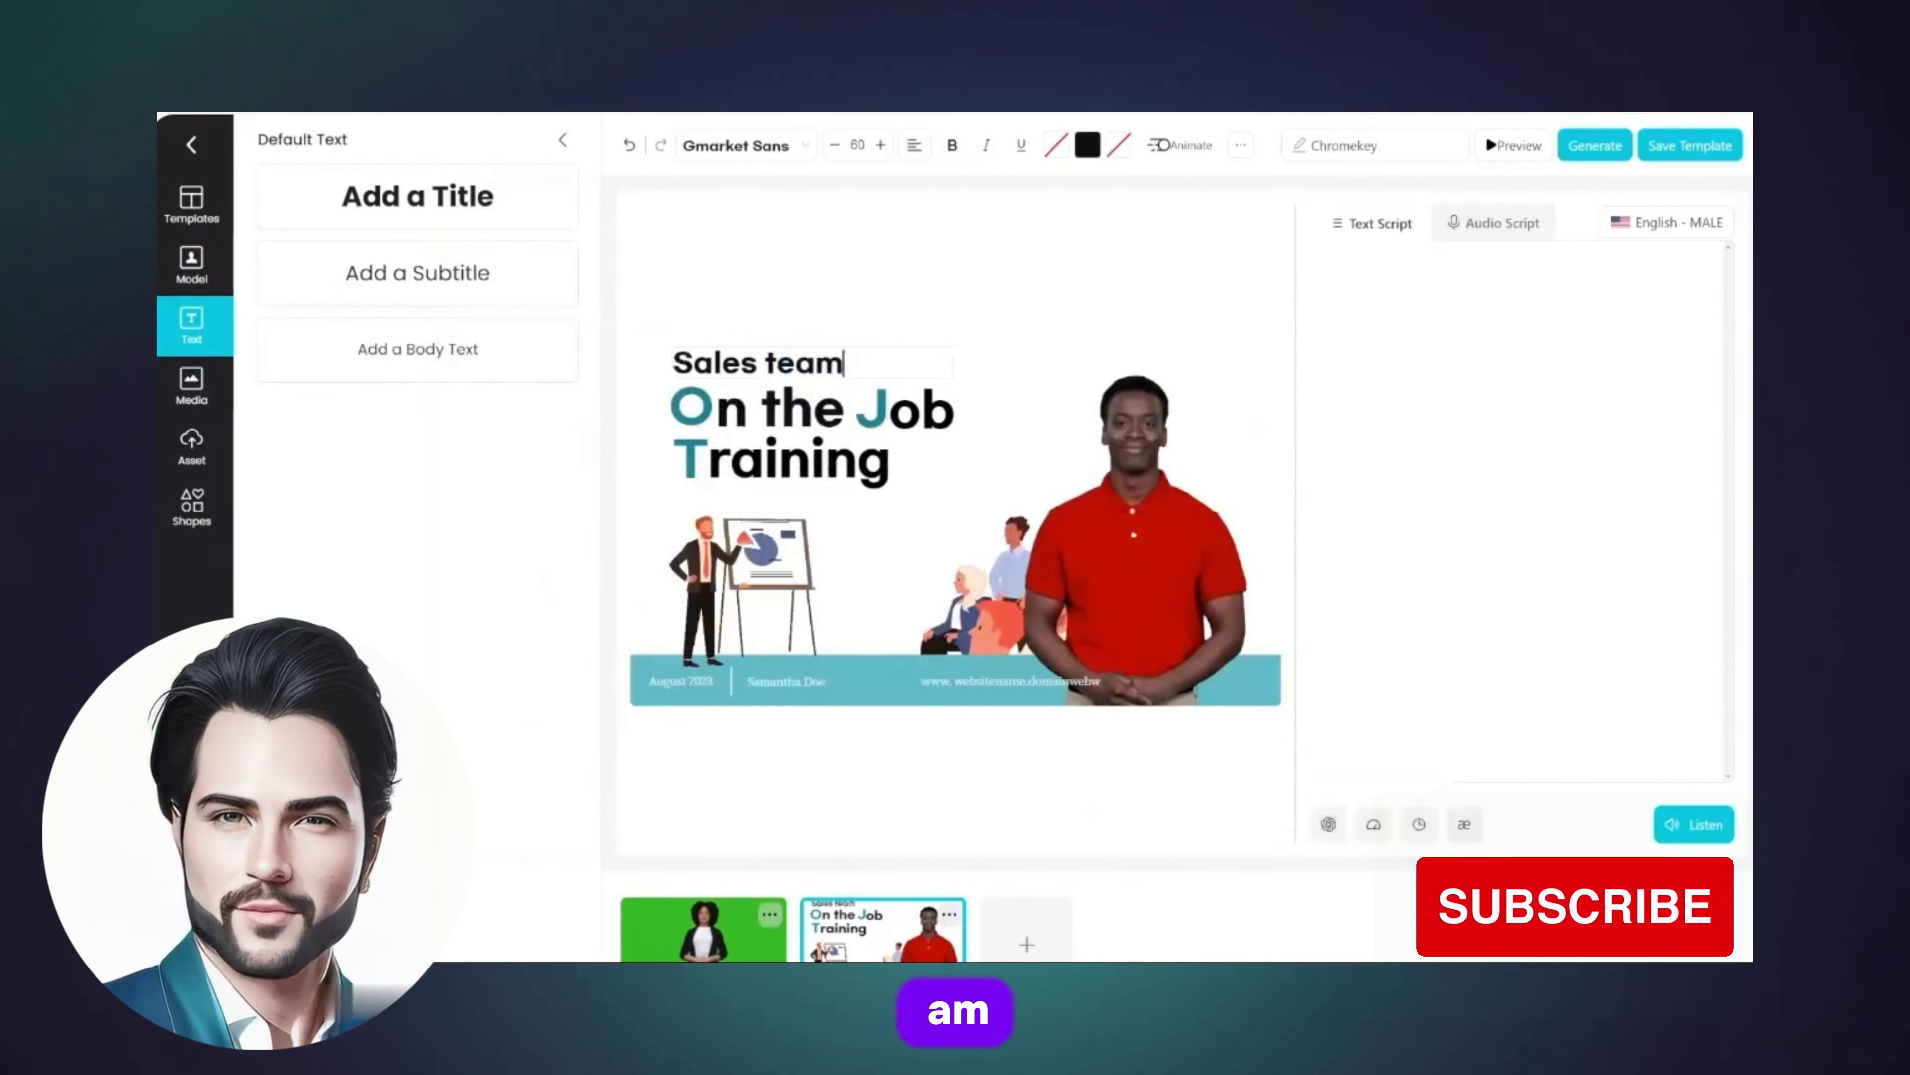
click(192, 383)
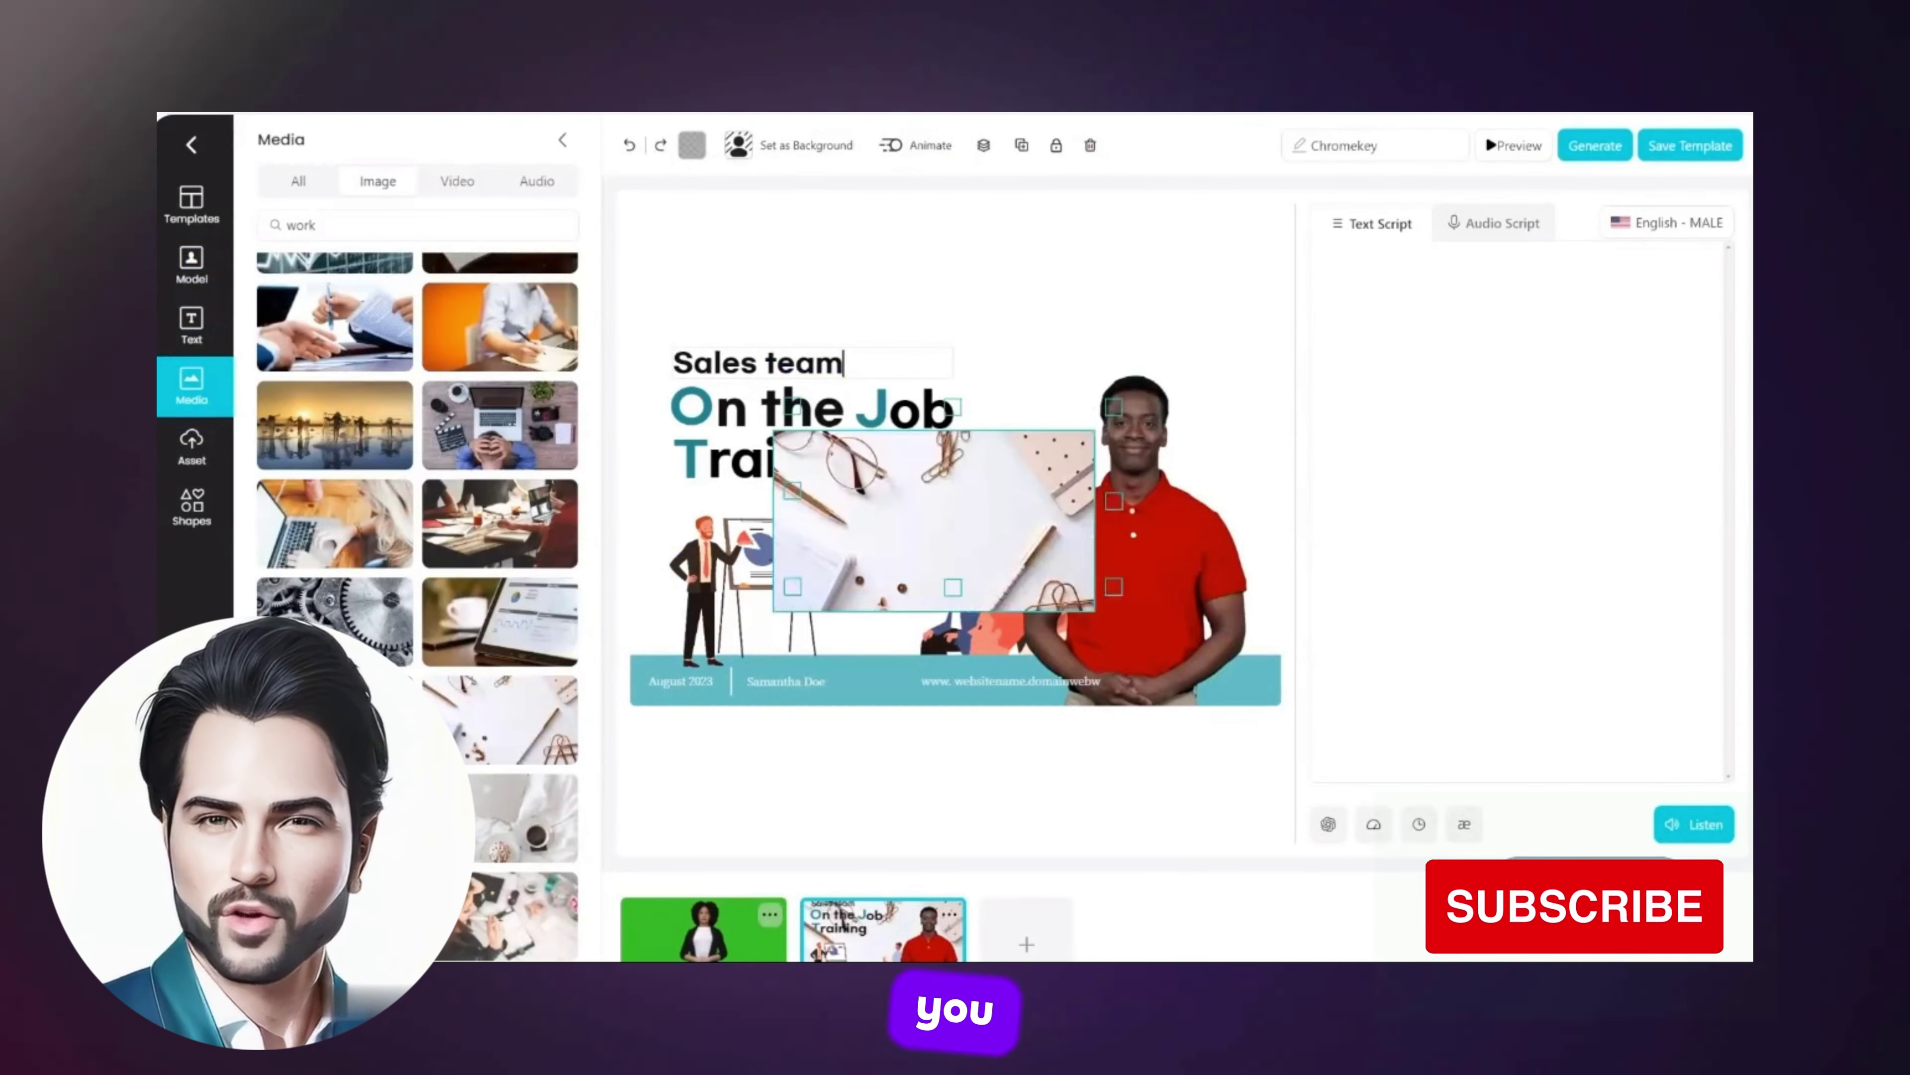
click(805, 144)
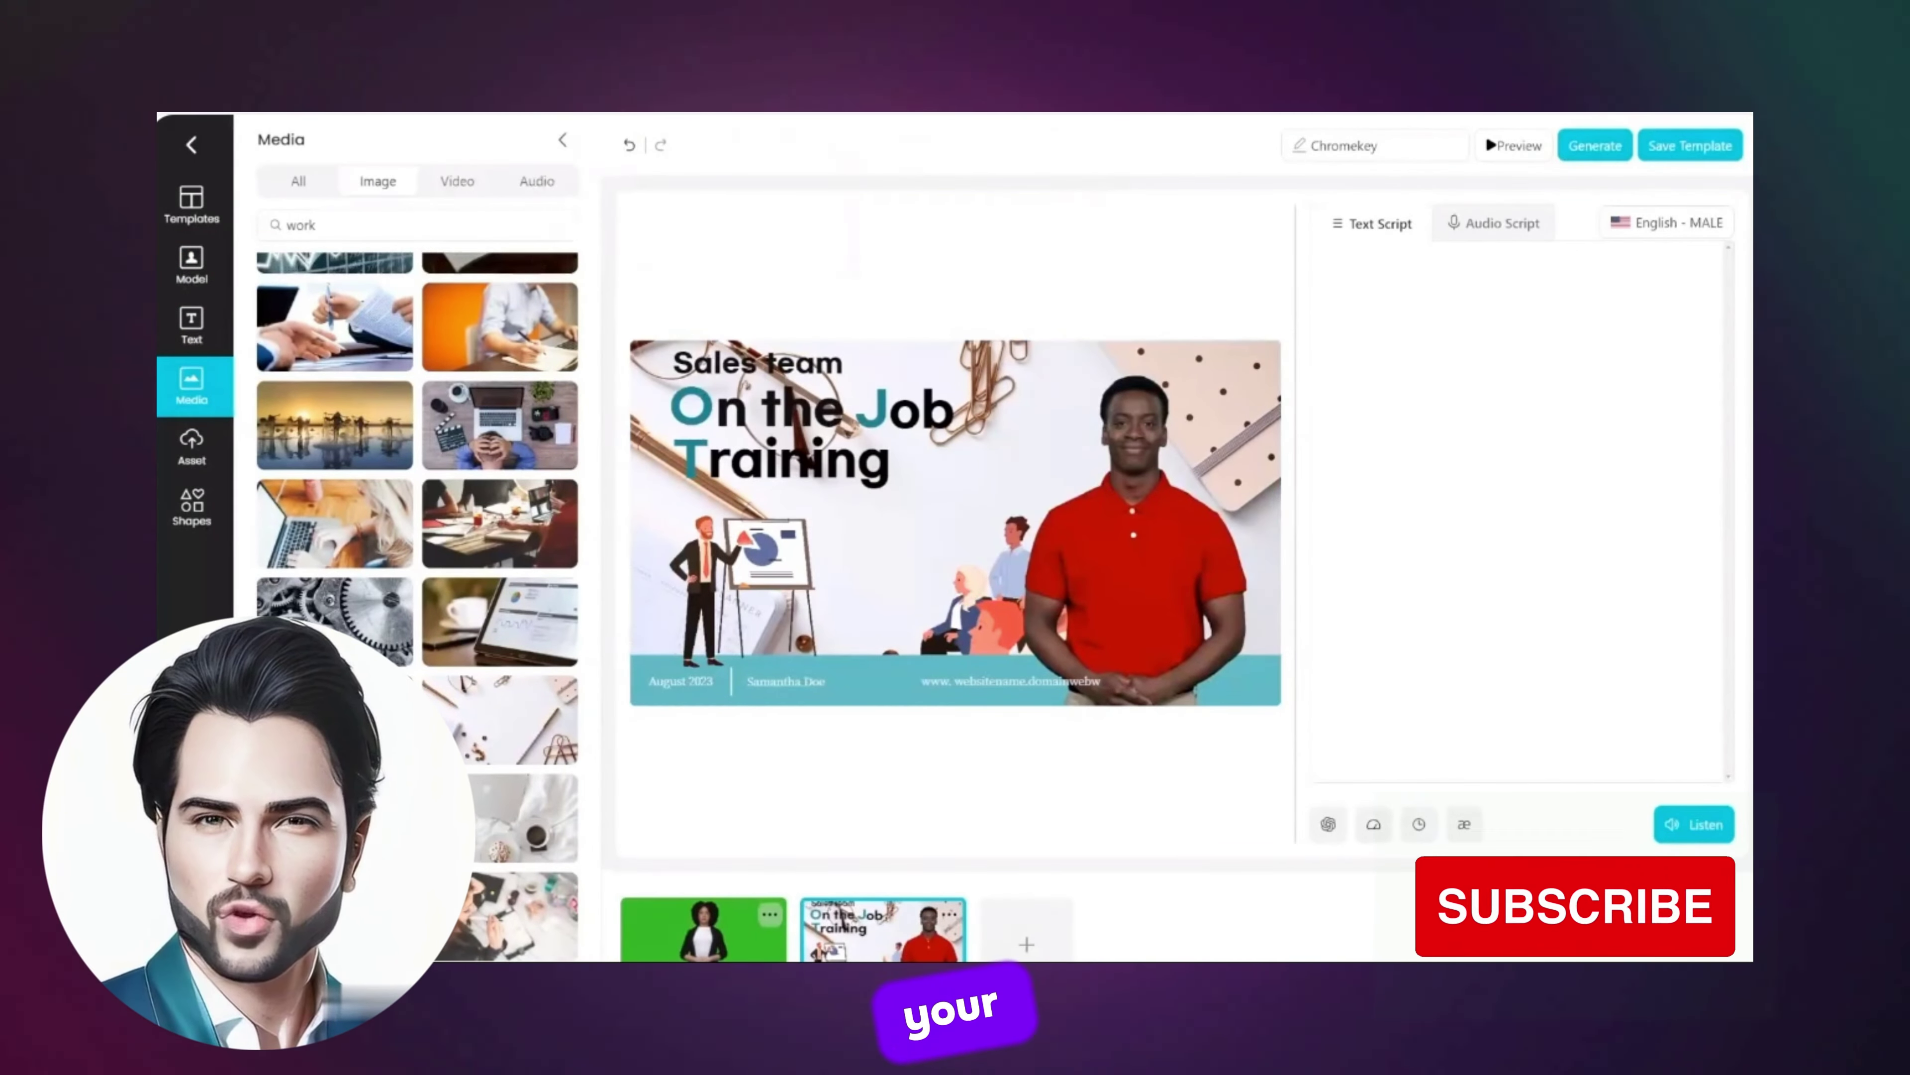
click(1594, 145)
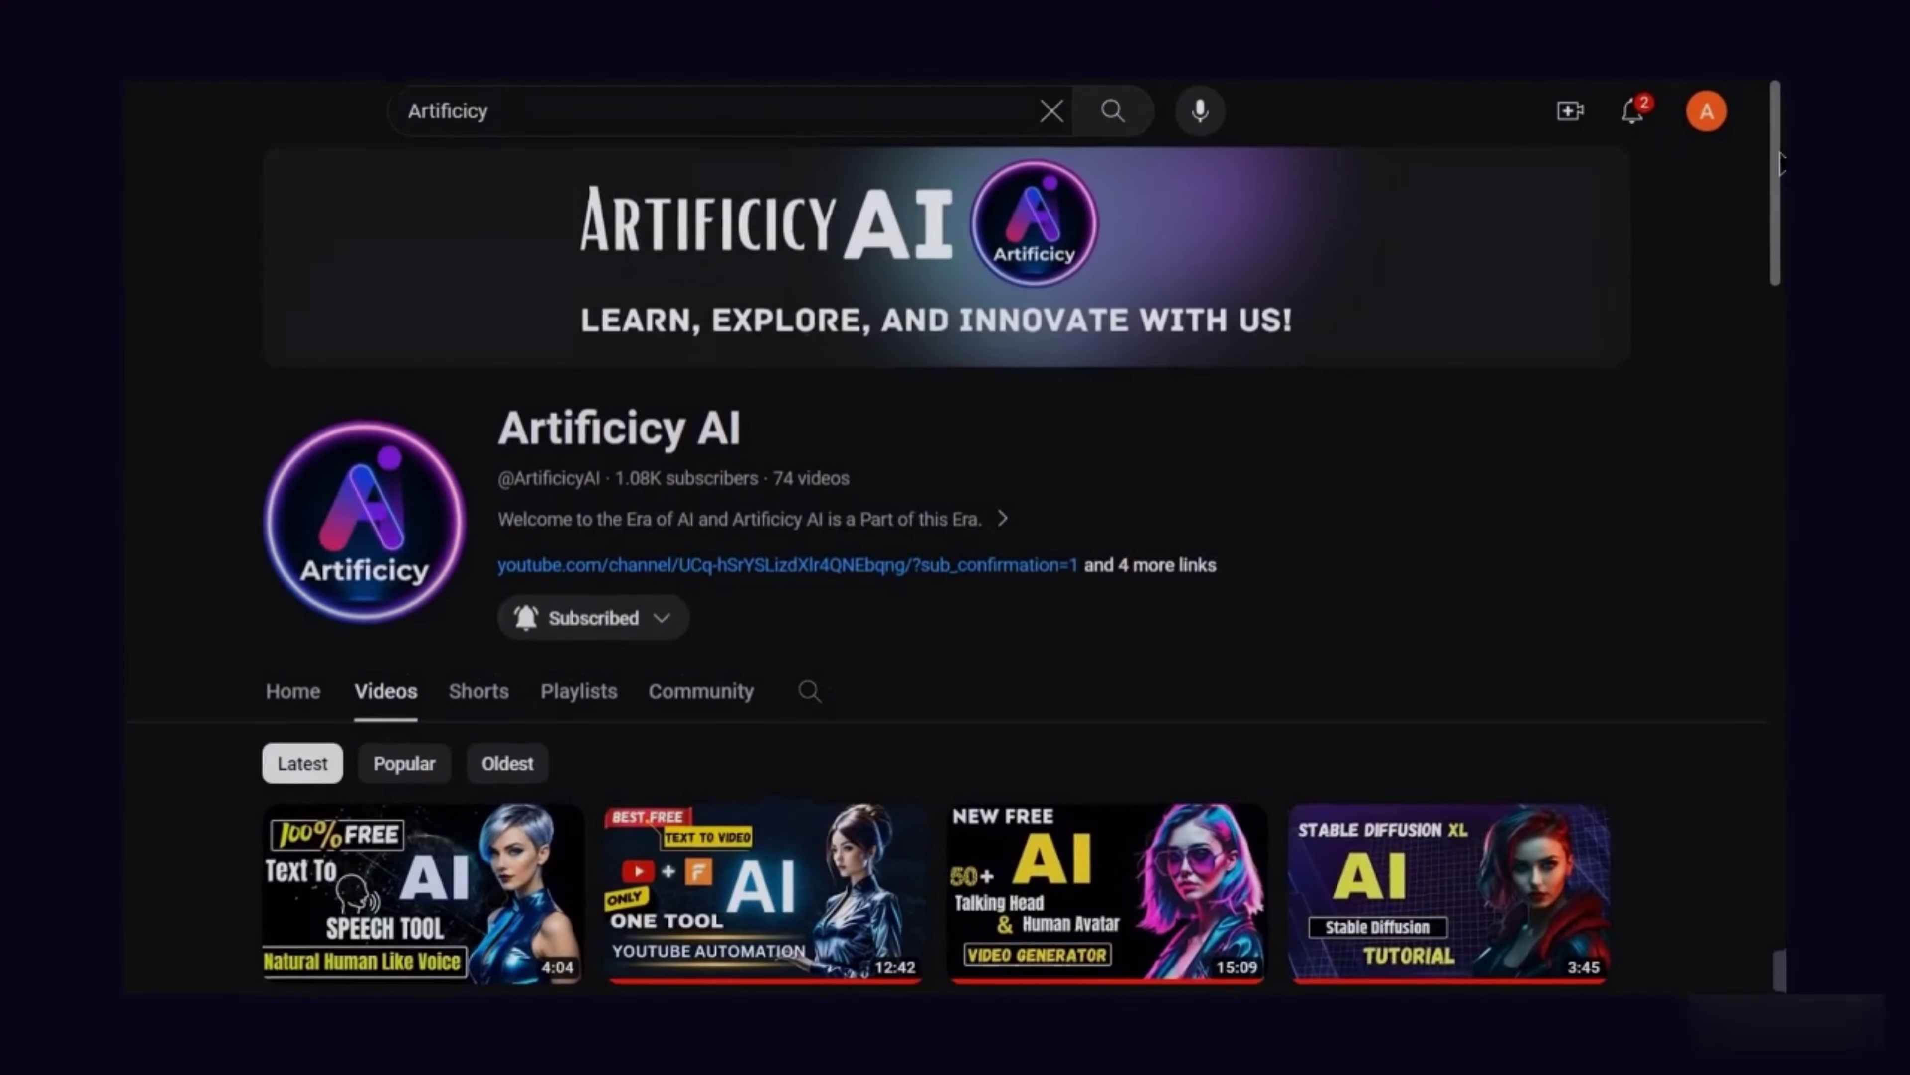
scroll(1780, 162, down, 5)
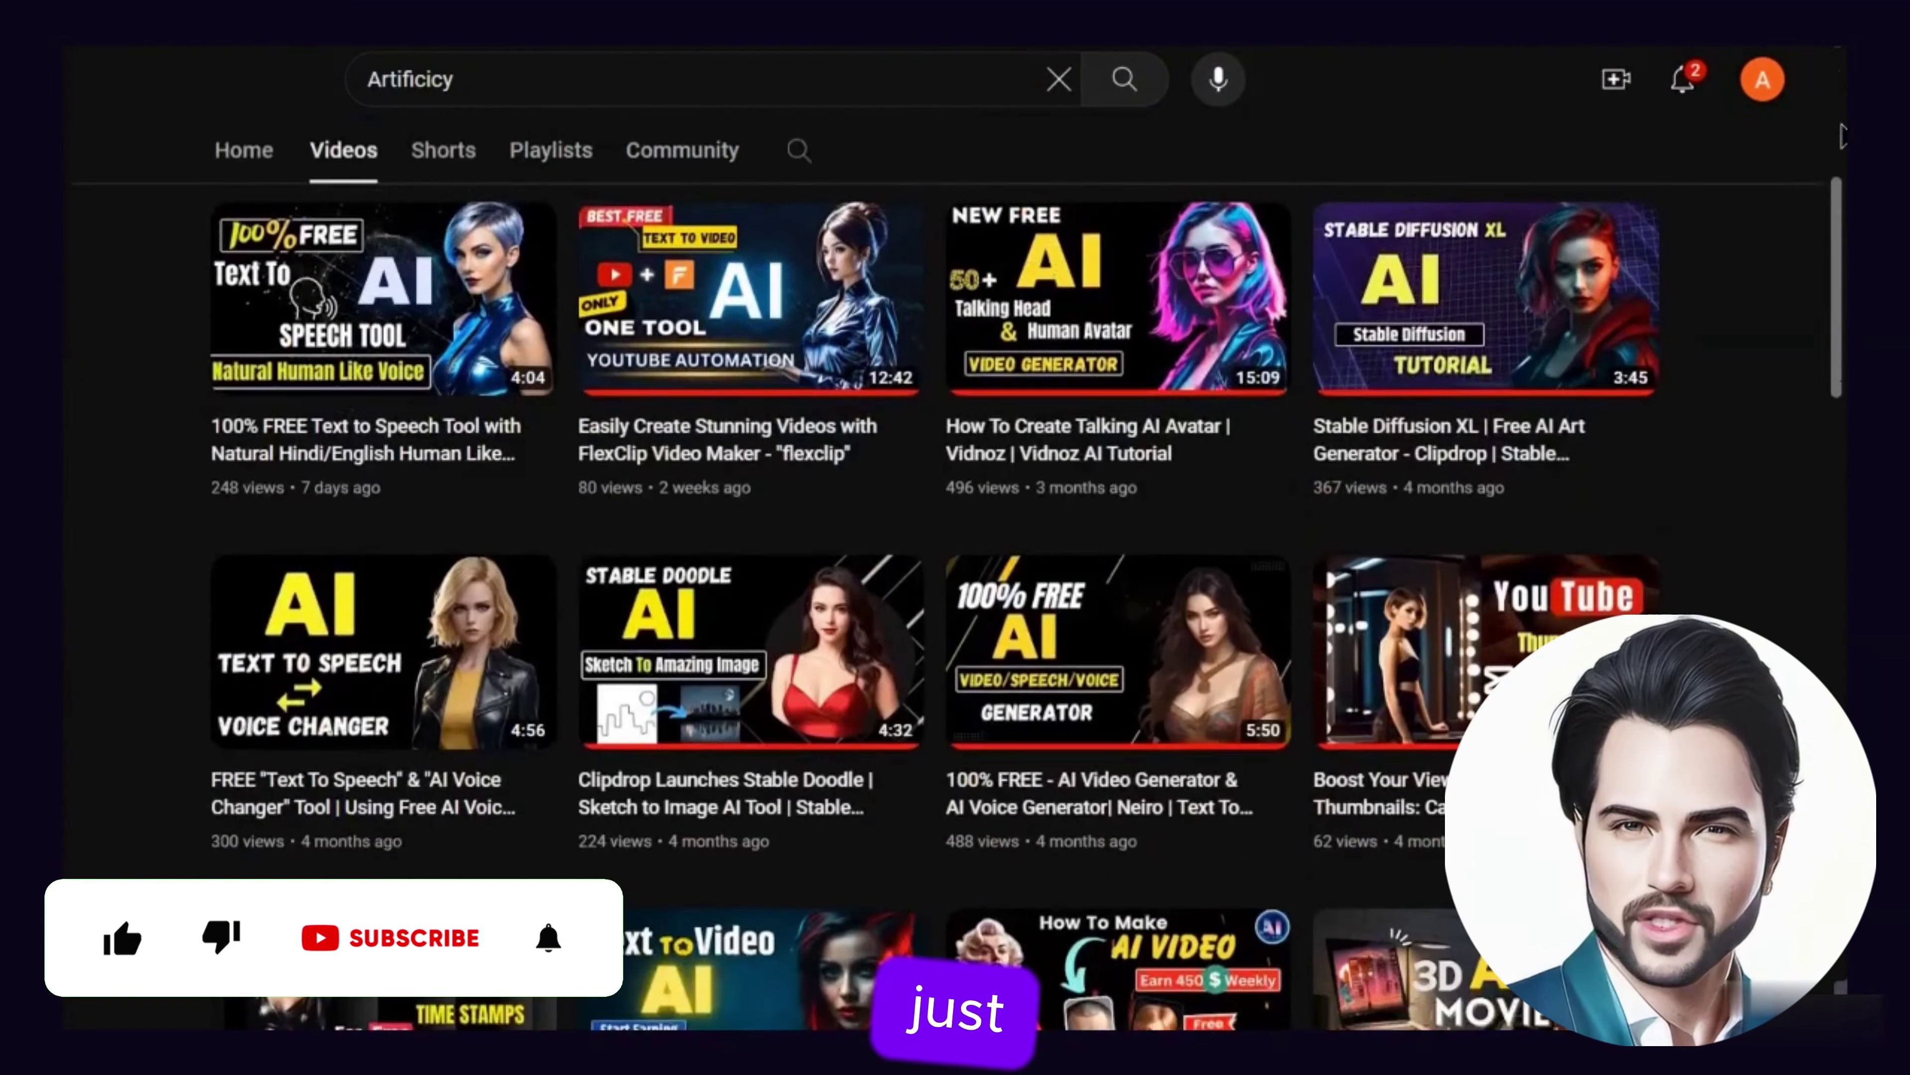
scroll(1841, 135, down, 15)
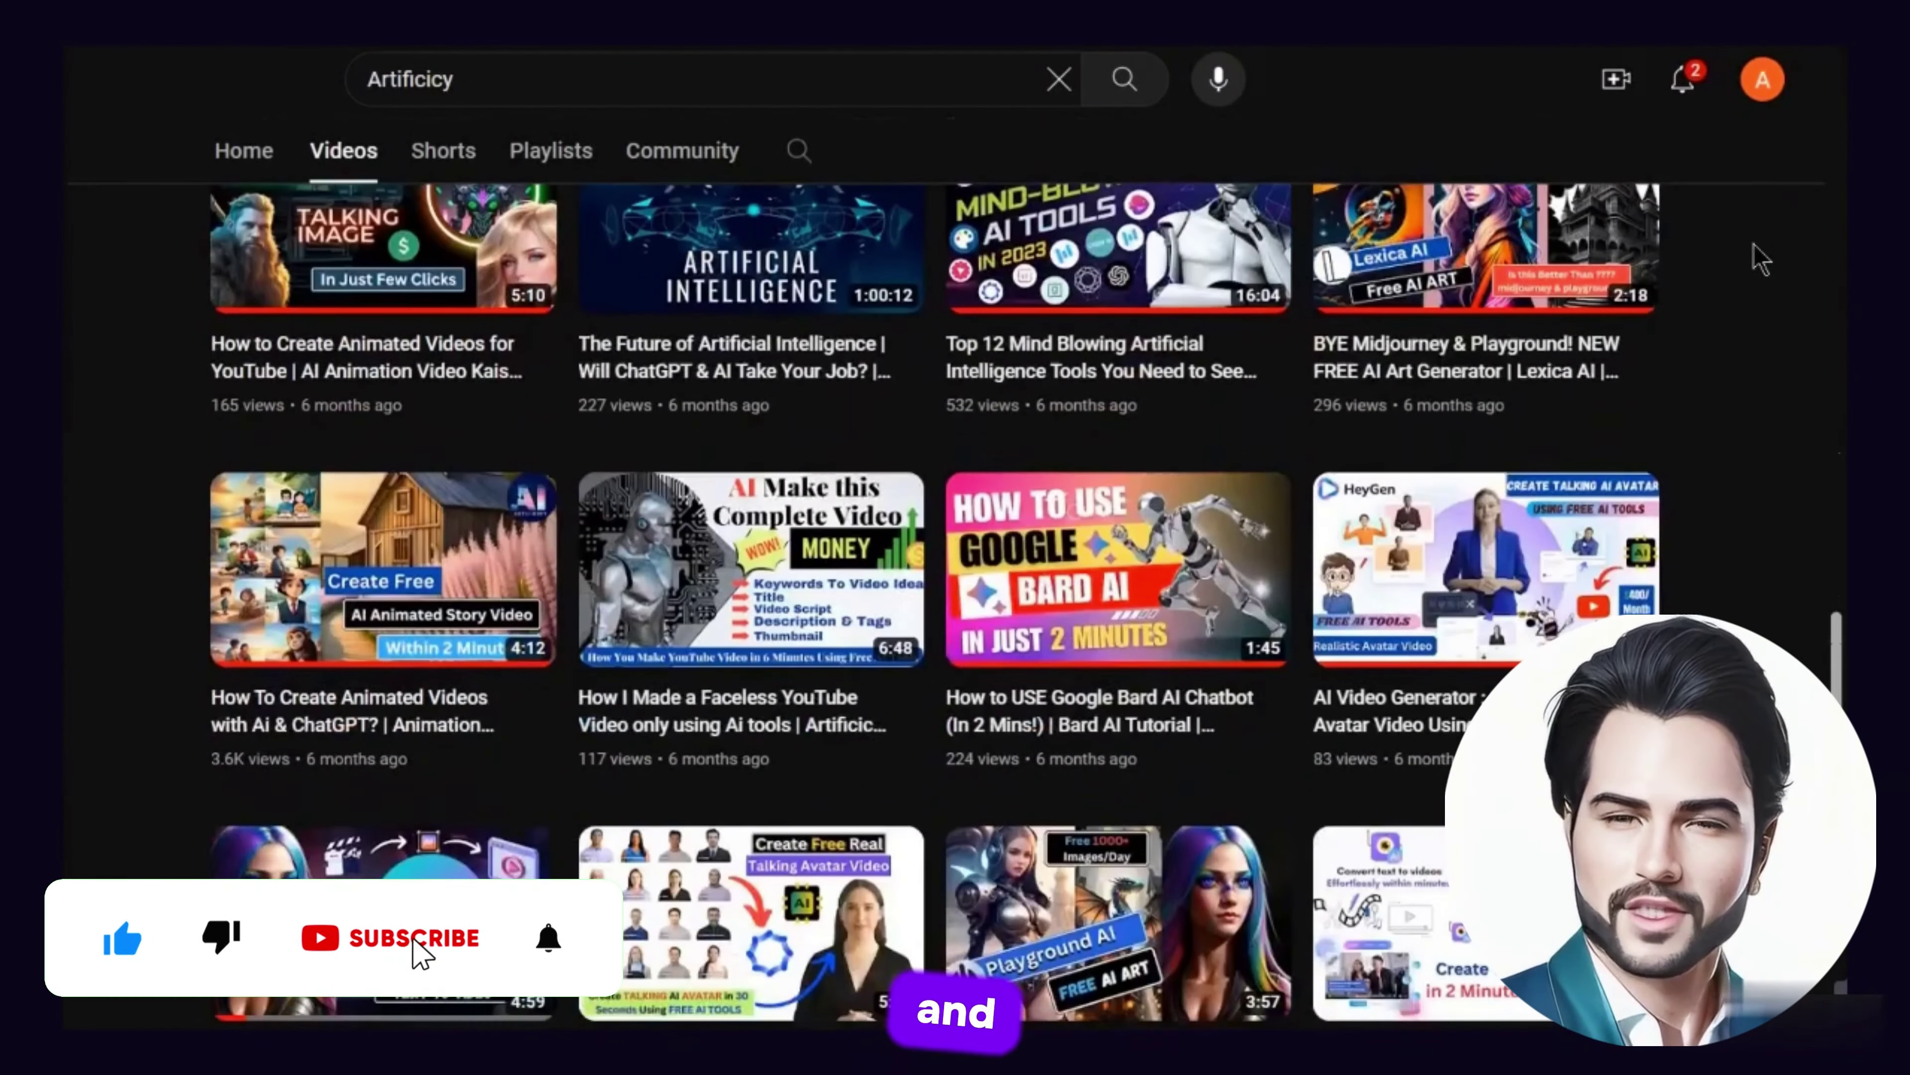
scroll(1760, 260, down, 8)
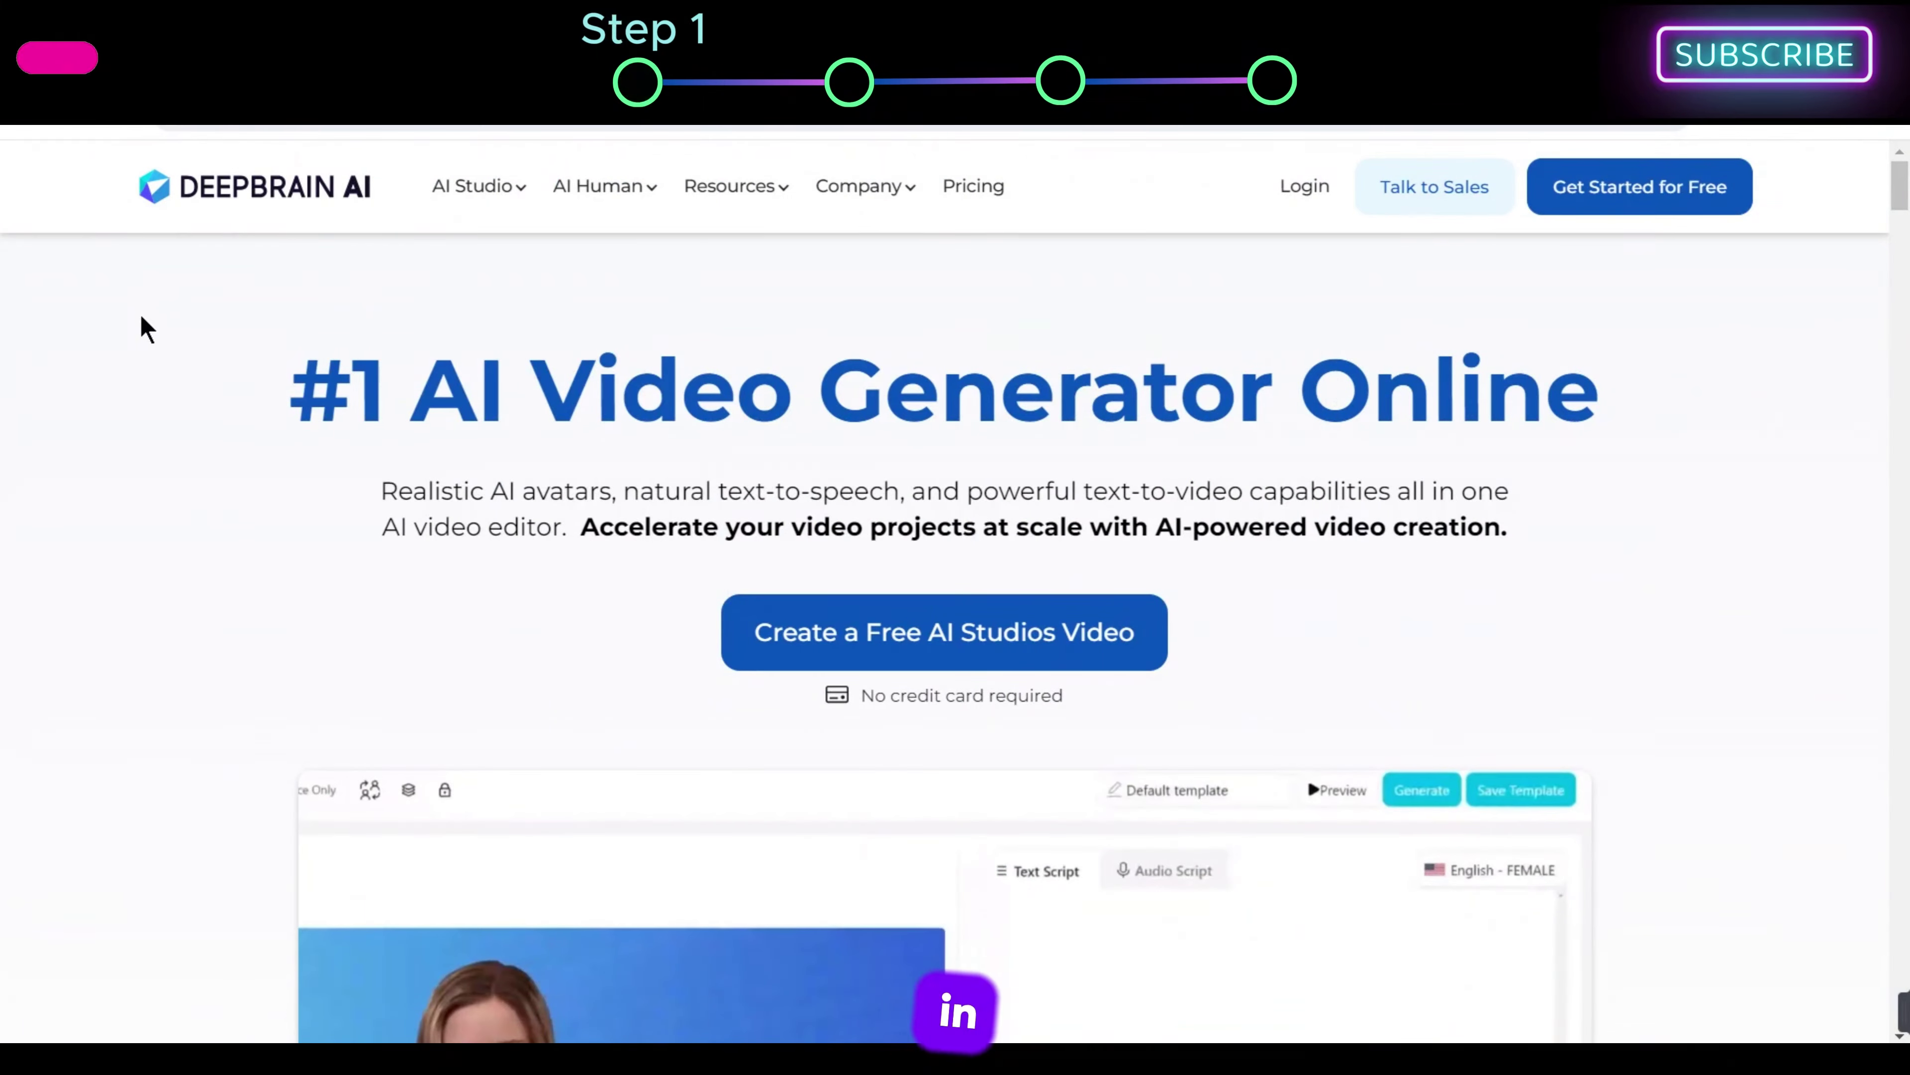
Step: Scroll through the DeepBrain AI homepage to review its content
scroll(132, 316, down, 10)
scroll(129, 313, down, 10)
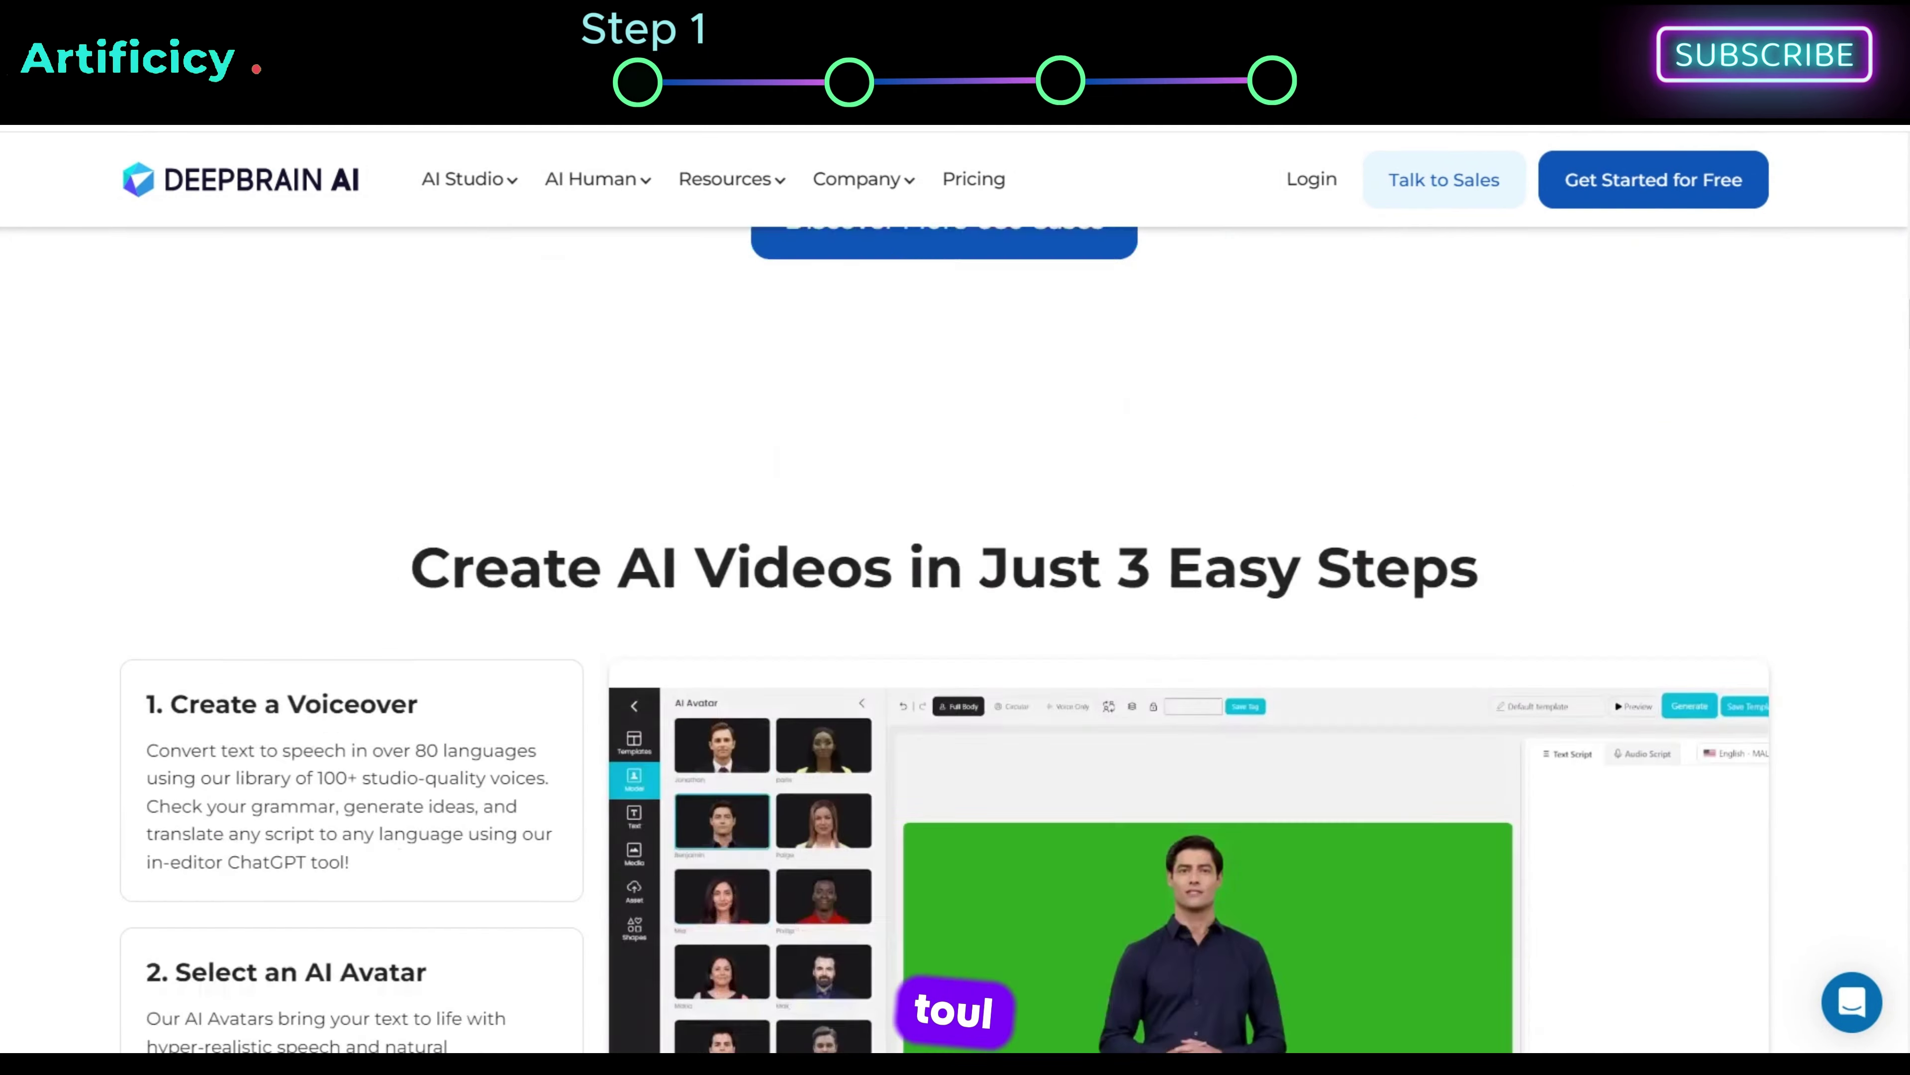
scroll(1881, 443, down, 10)
scroll(1881, 443, up, 3)
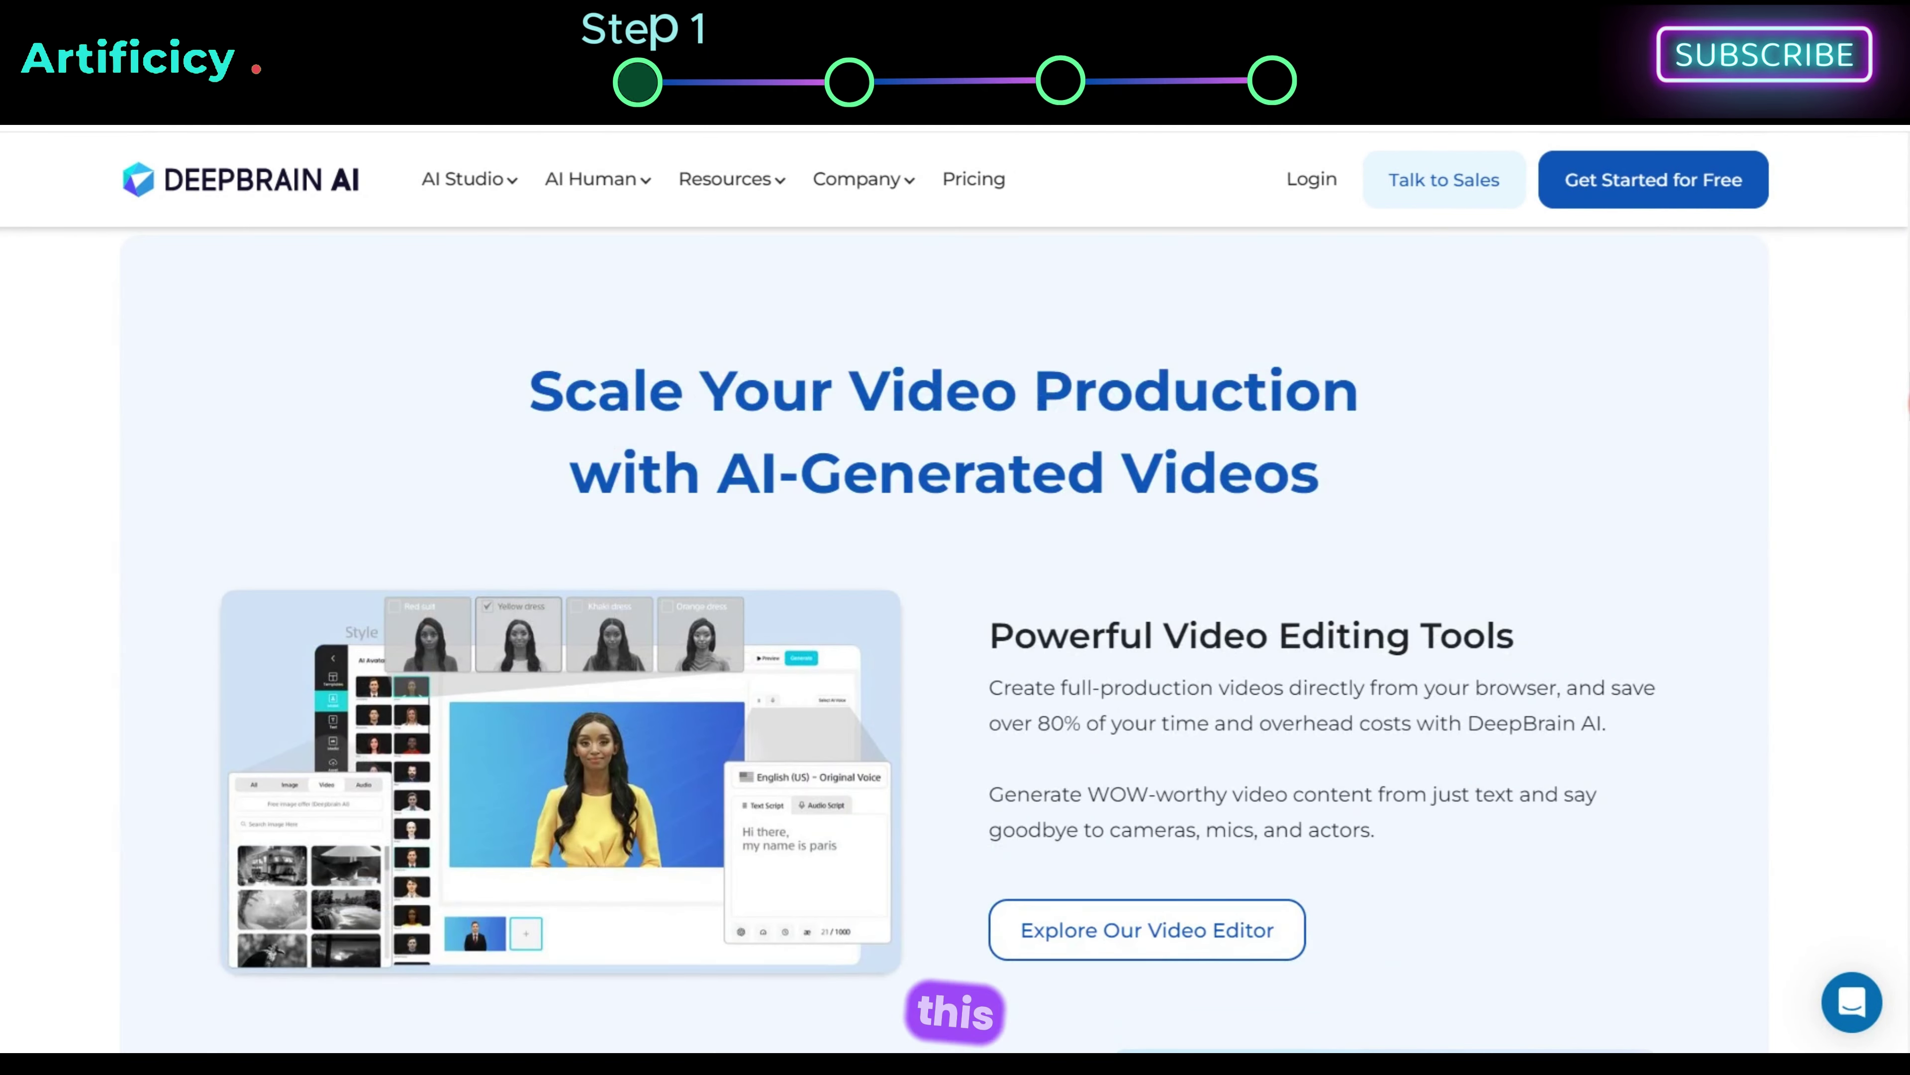
scroll(1880, 444, down, 8)
scroll(1881, 448, down, 15)
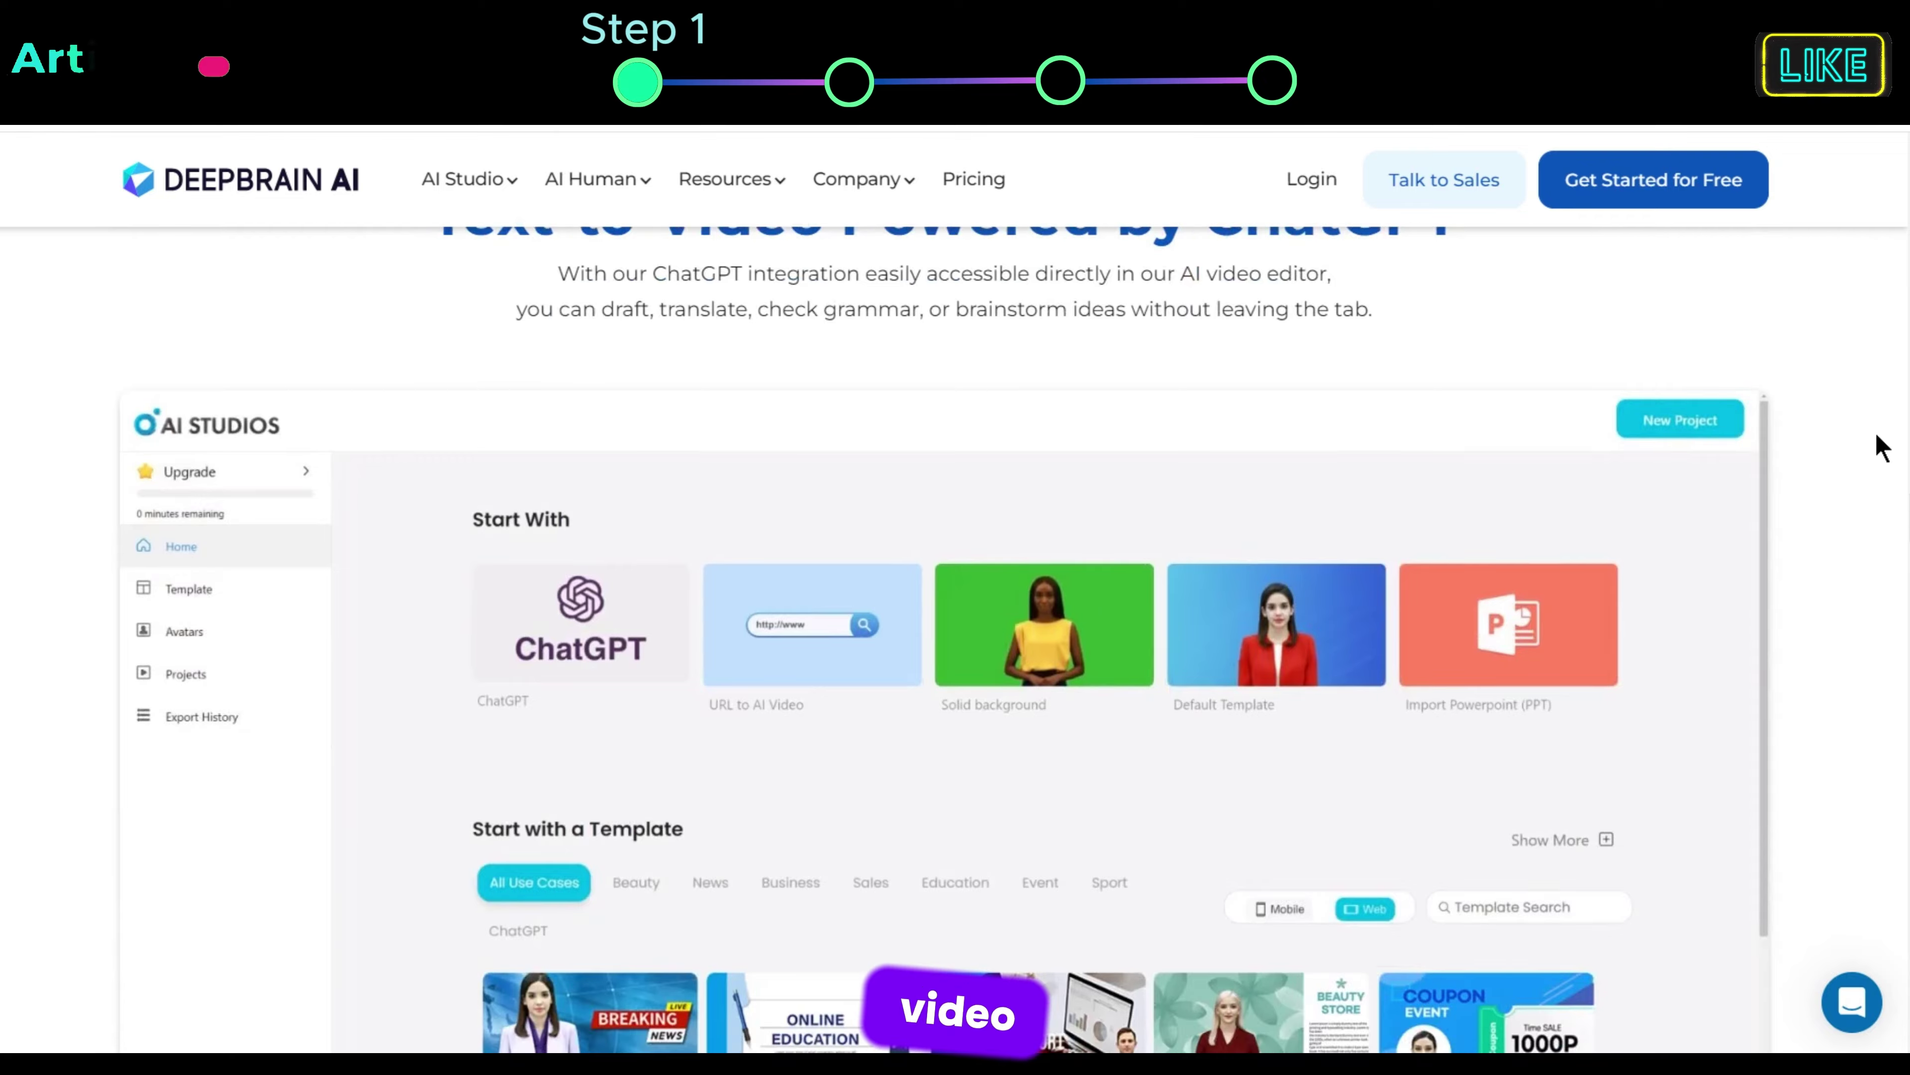
scroll(1881, 447, down, 8)
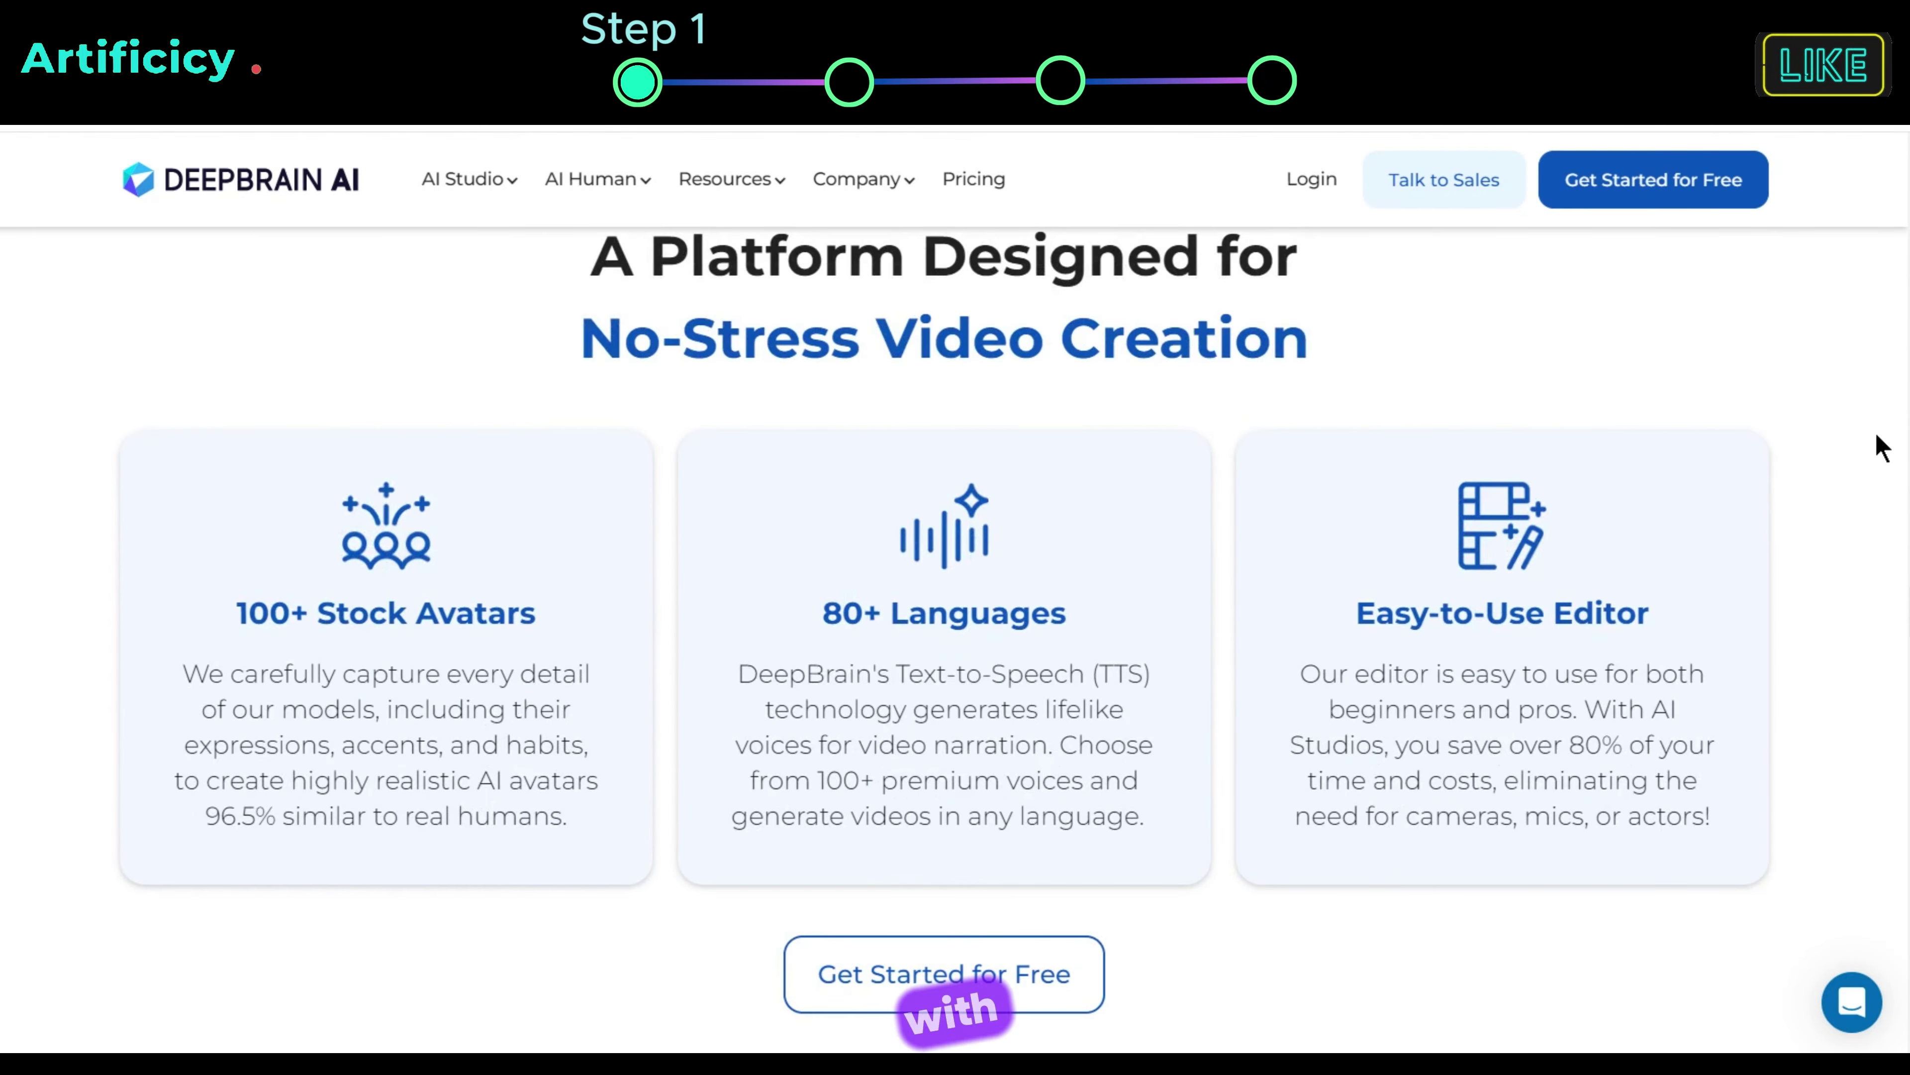
scroll(1880, 447, down, 15)
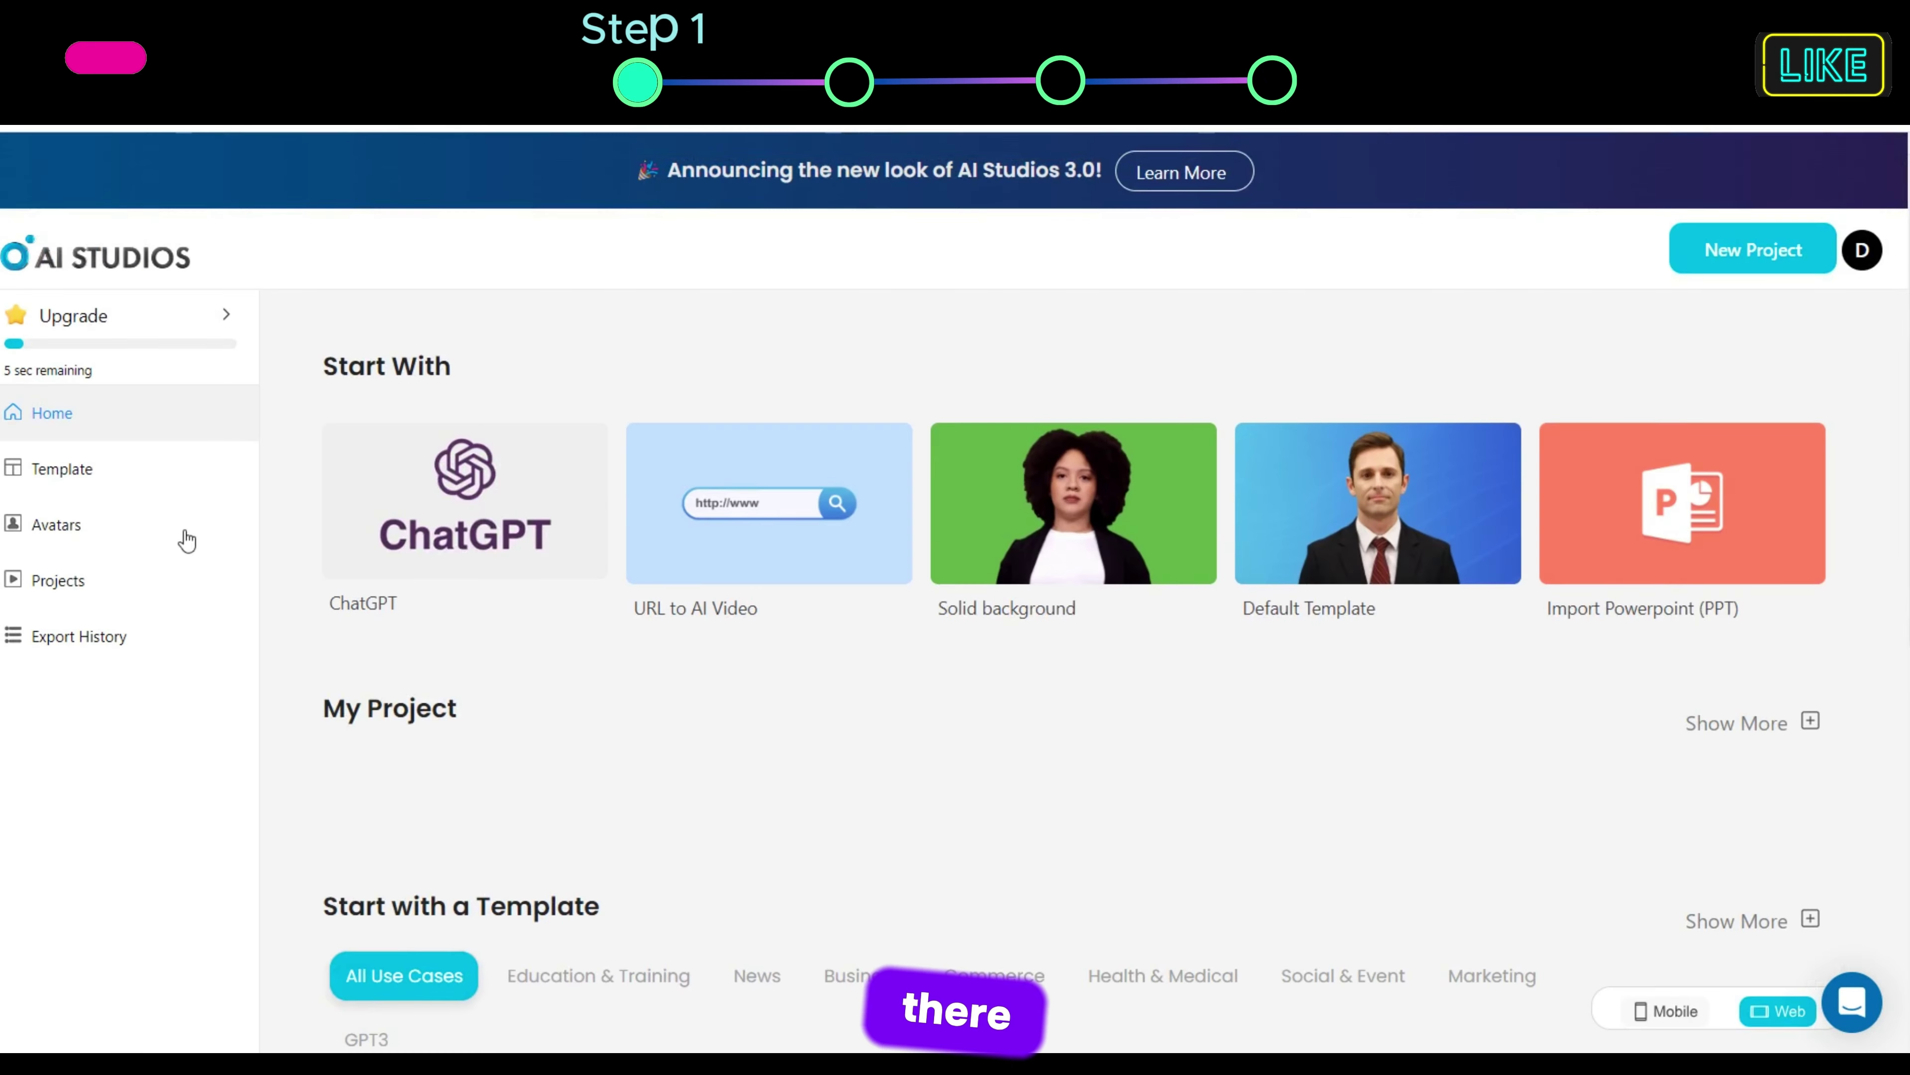
Step: Browse the template gallery filtered by News, Business and Health & Medical
click(67, 470)
scroll(309, 474, down, 8)
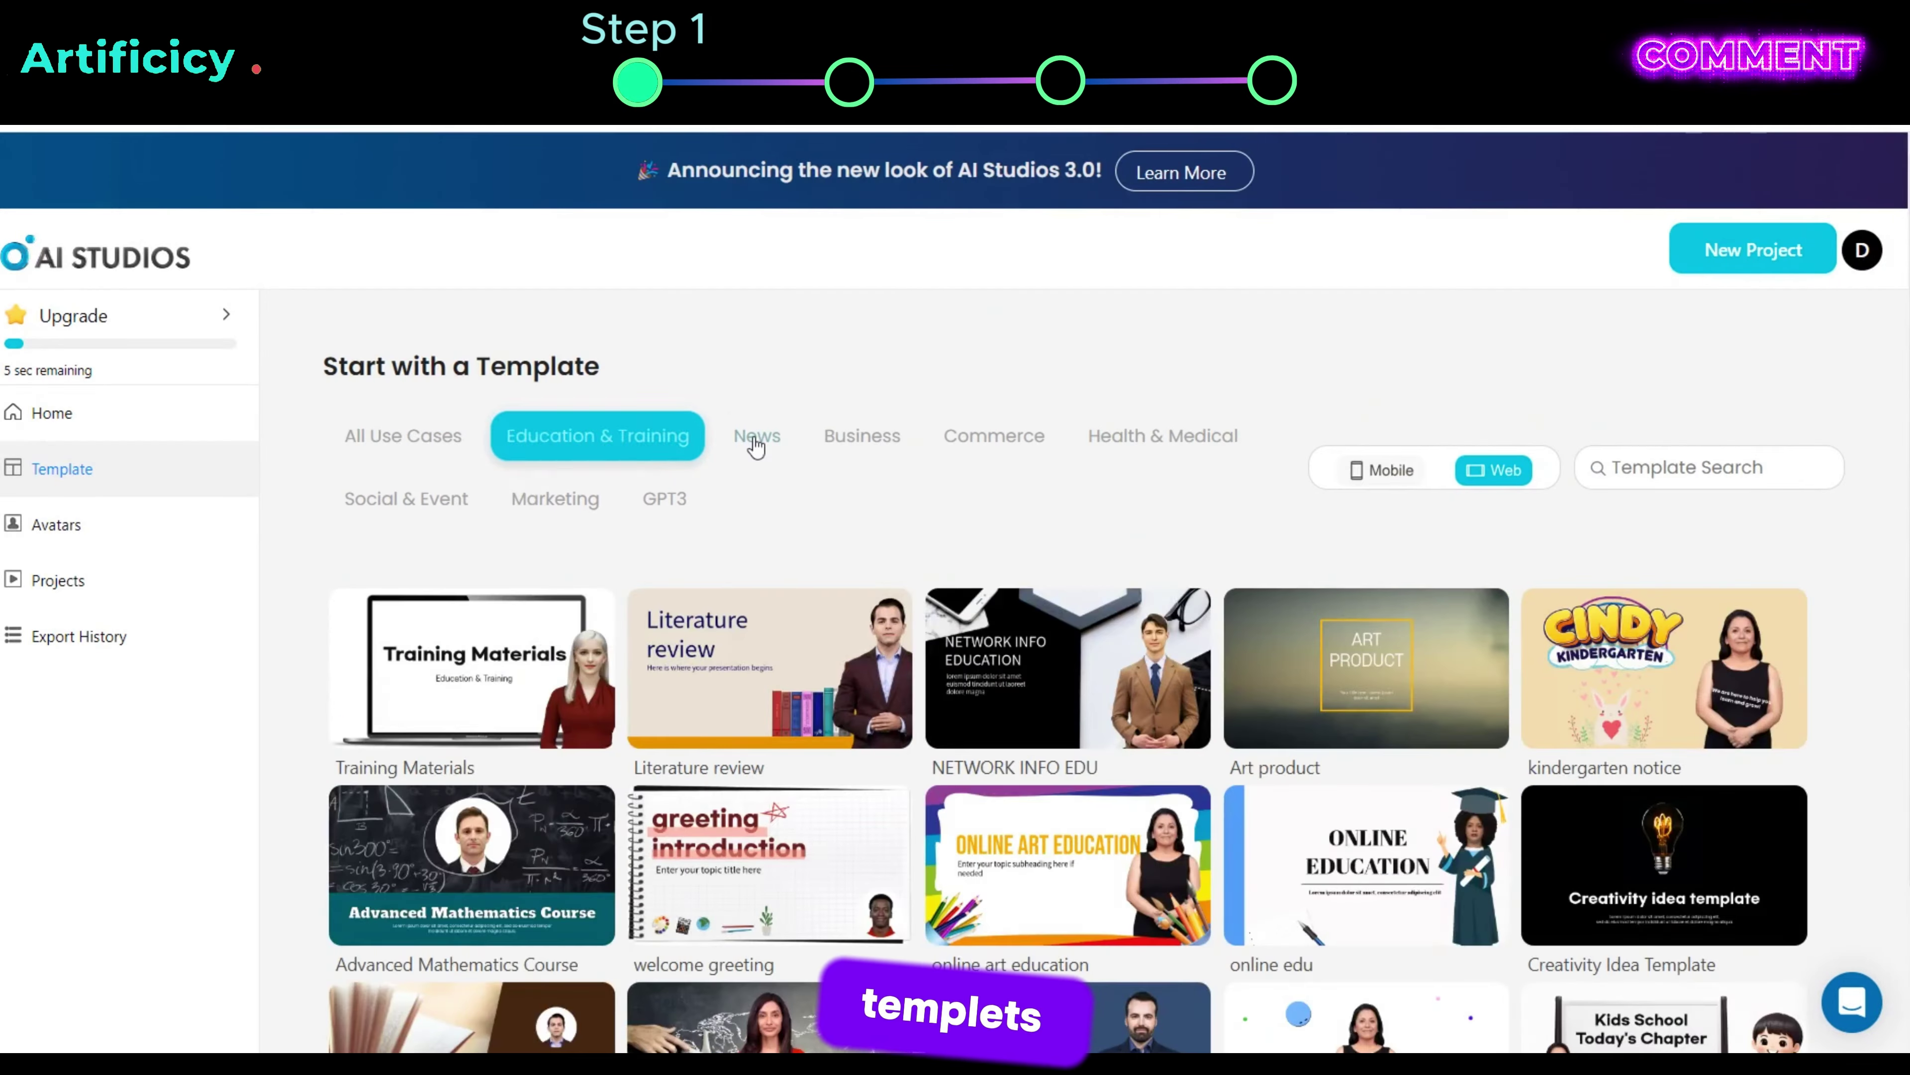
click(756, 445)
click(866, 442)
click(1147, 444)
Step: Browse the avatars gallery and its list of supported languages
click(102, 519)
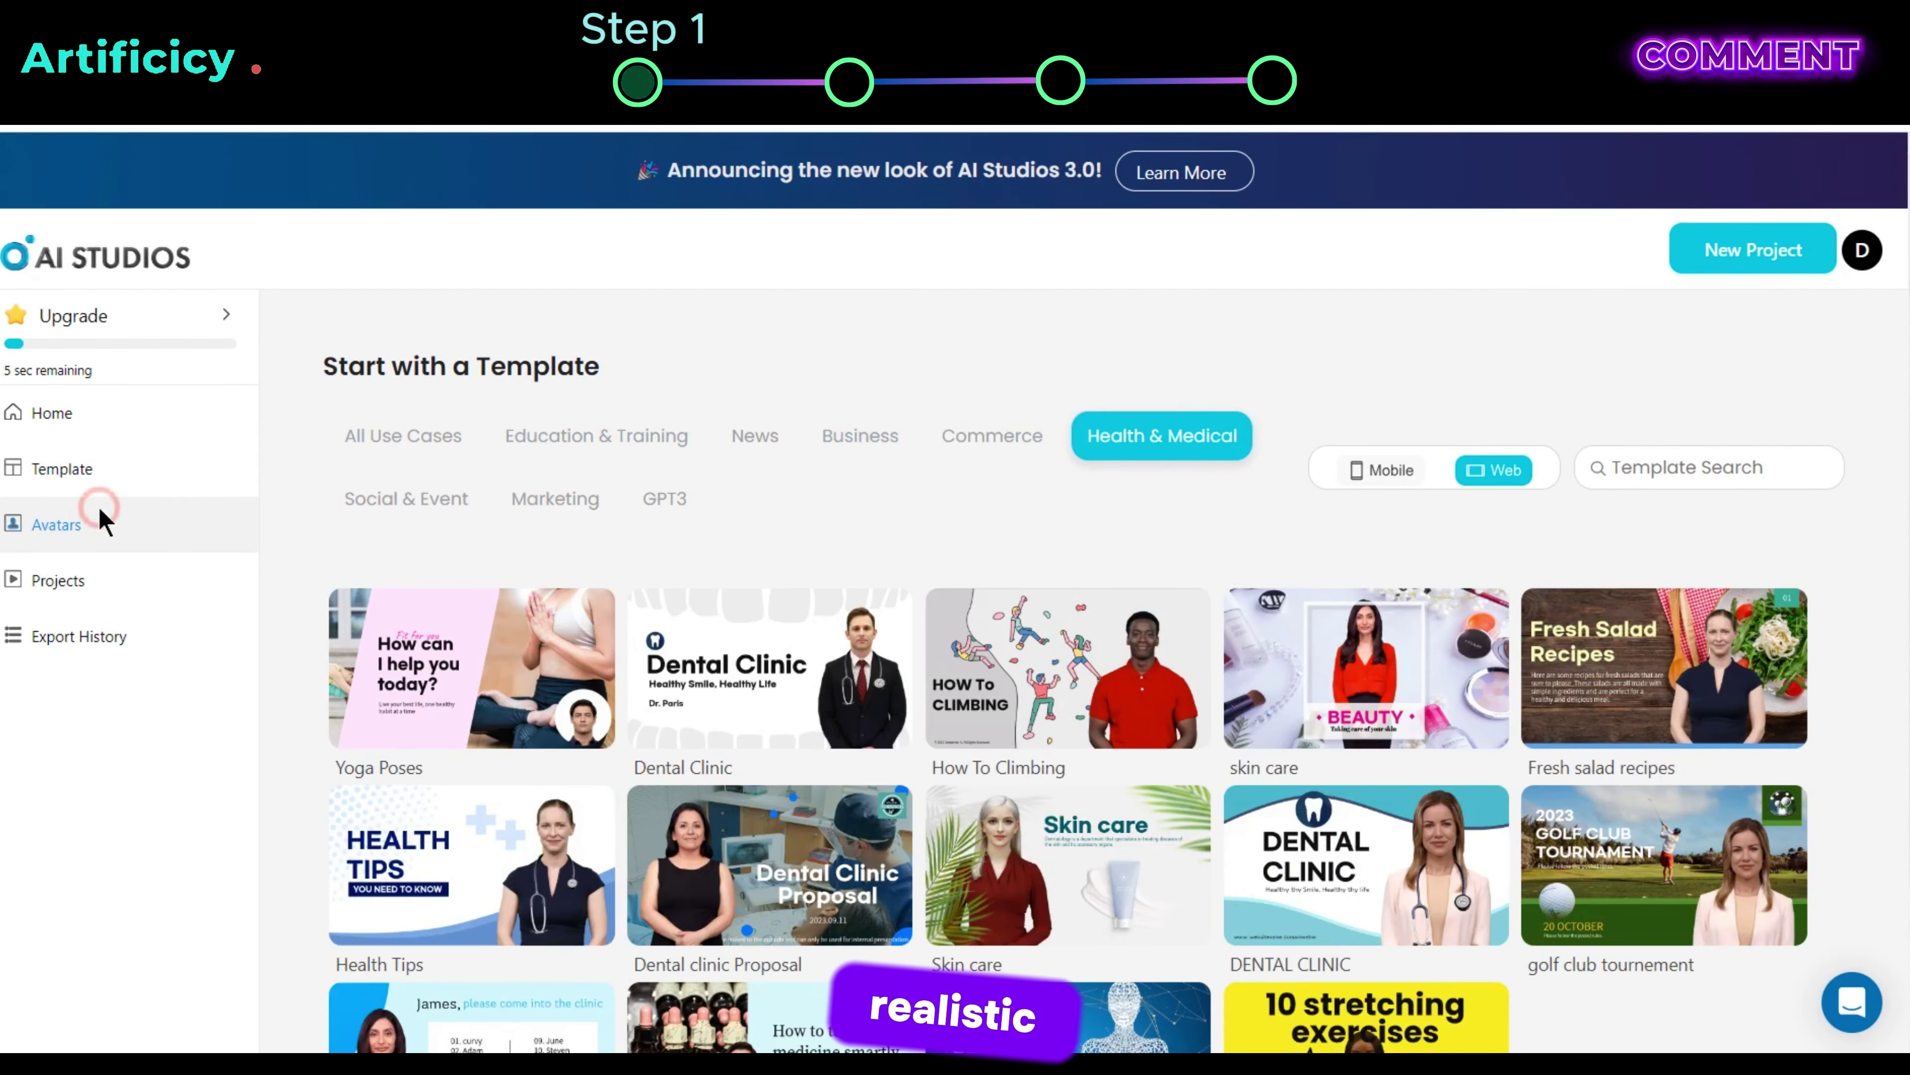
scroll(1030, 595, down, 20)
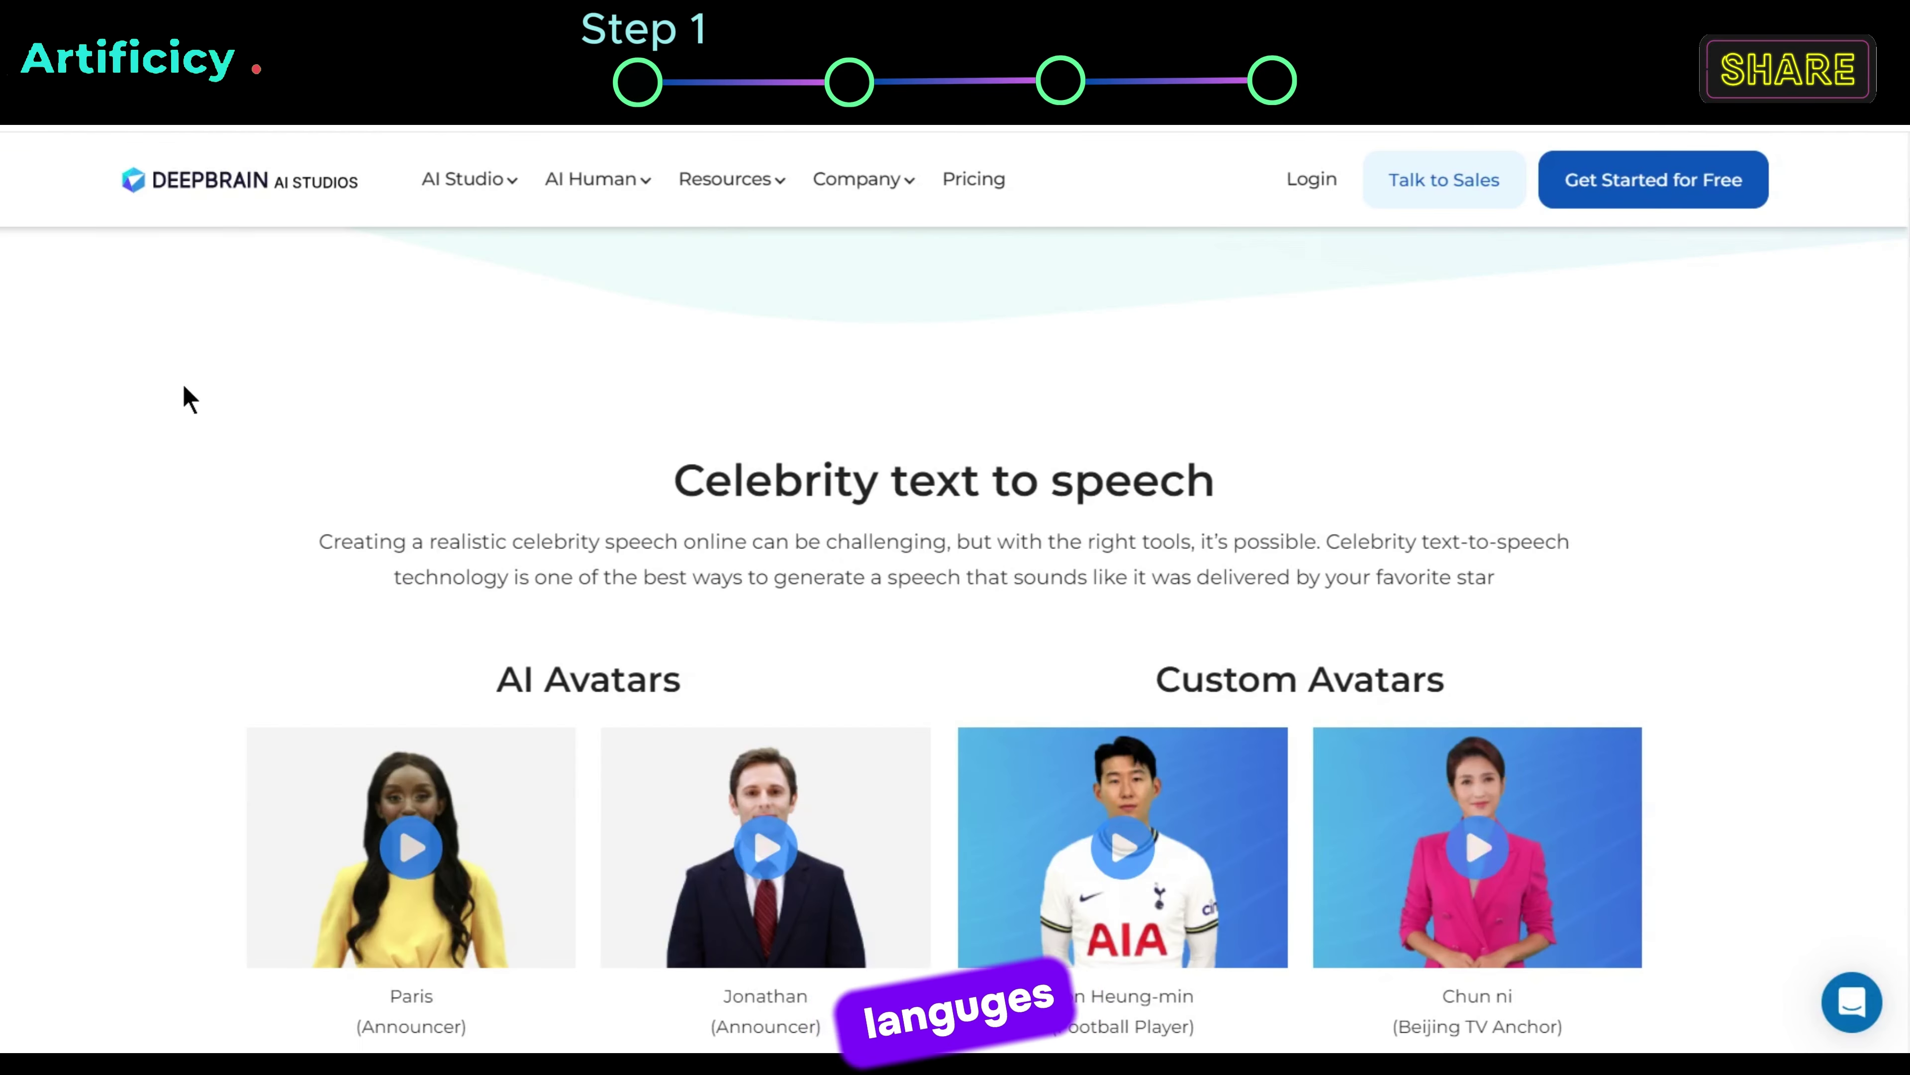
scroll(188, 399, down, 10)
scroll(188, 399, down, 20)
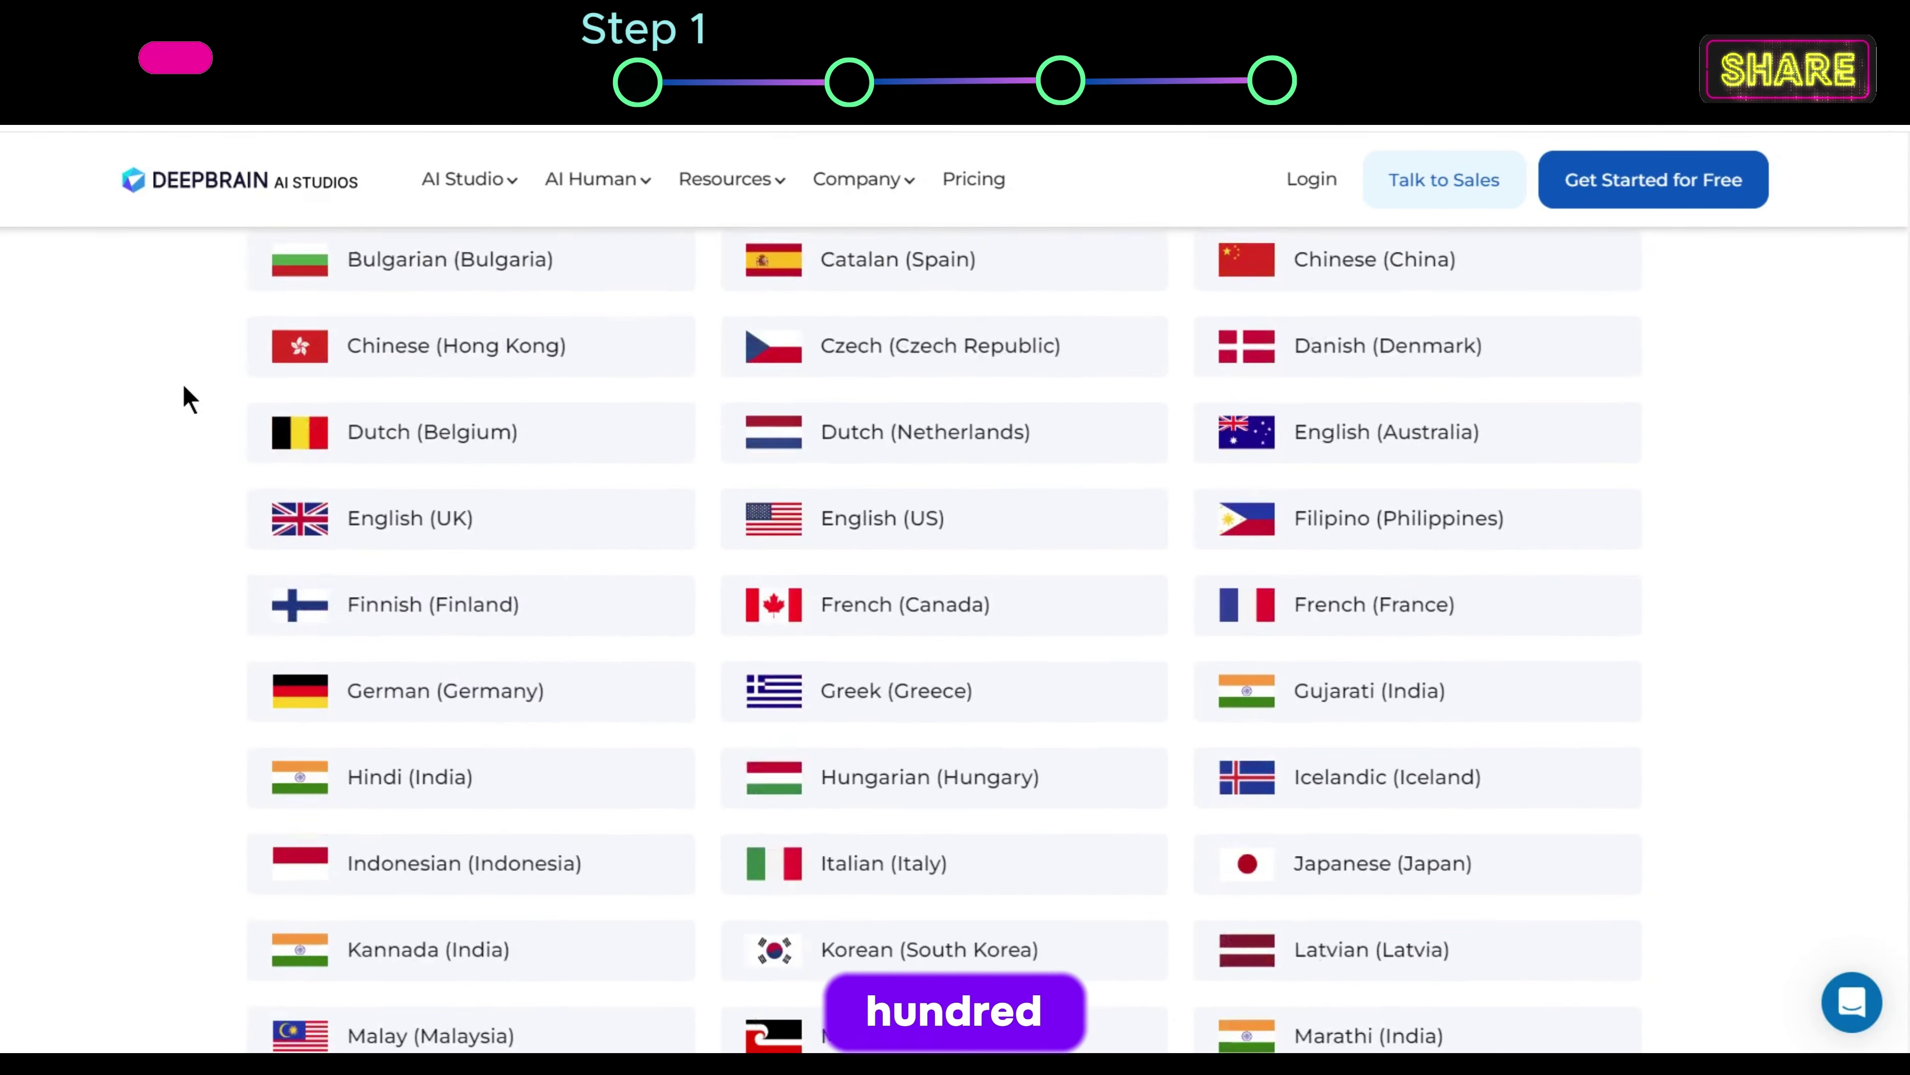
scroll(188, 399, up, 6)
scroll(188, 399, up, 15)
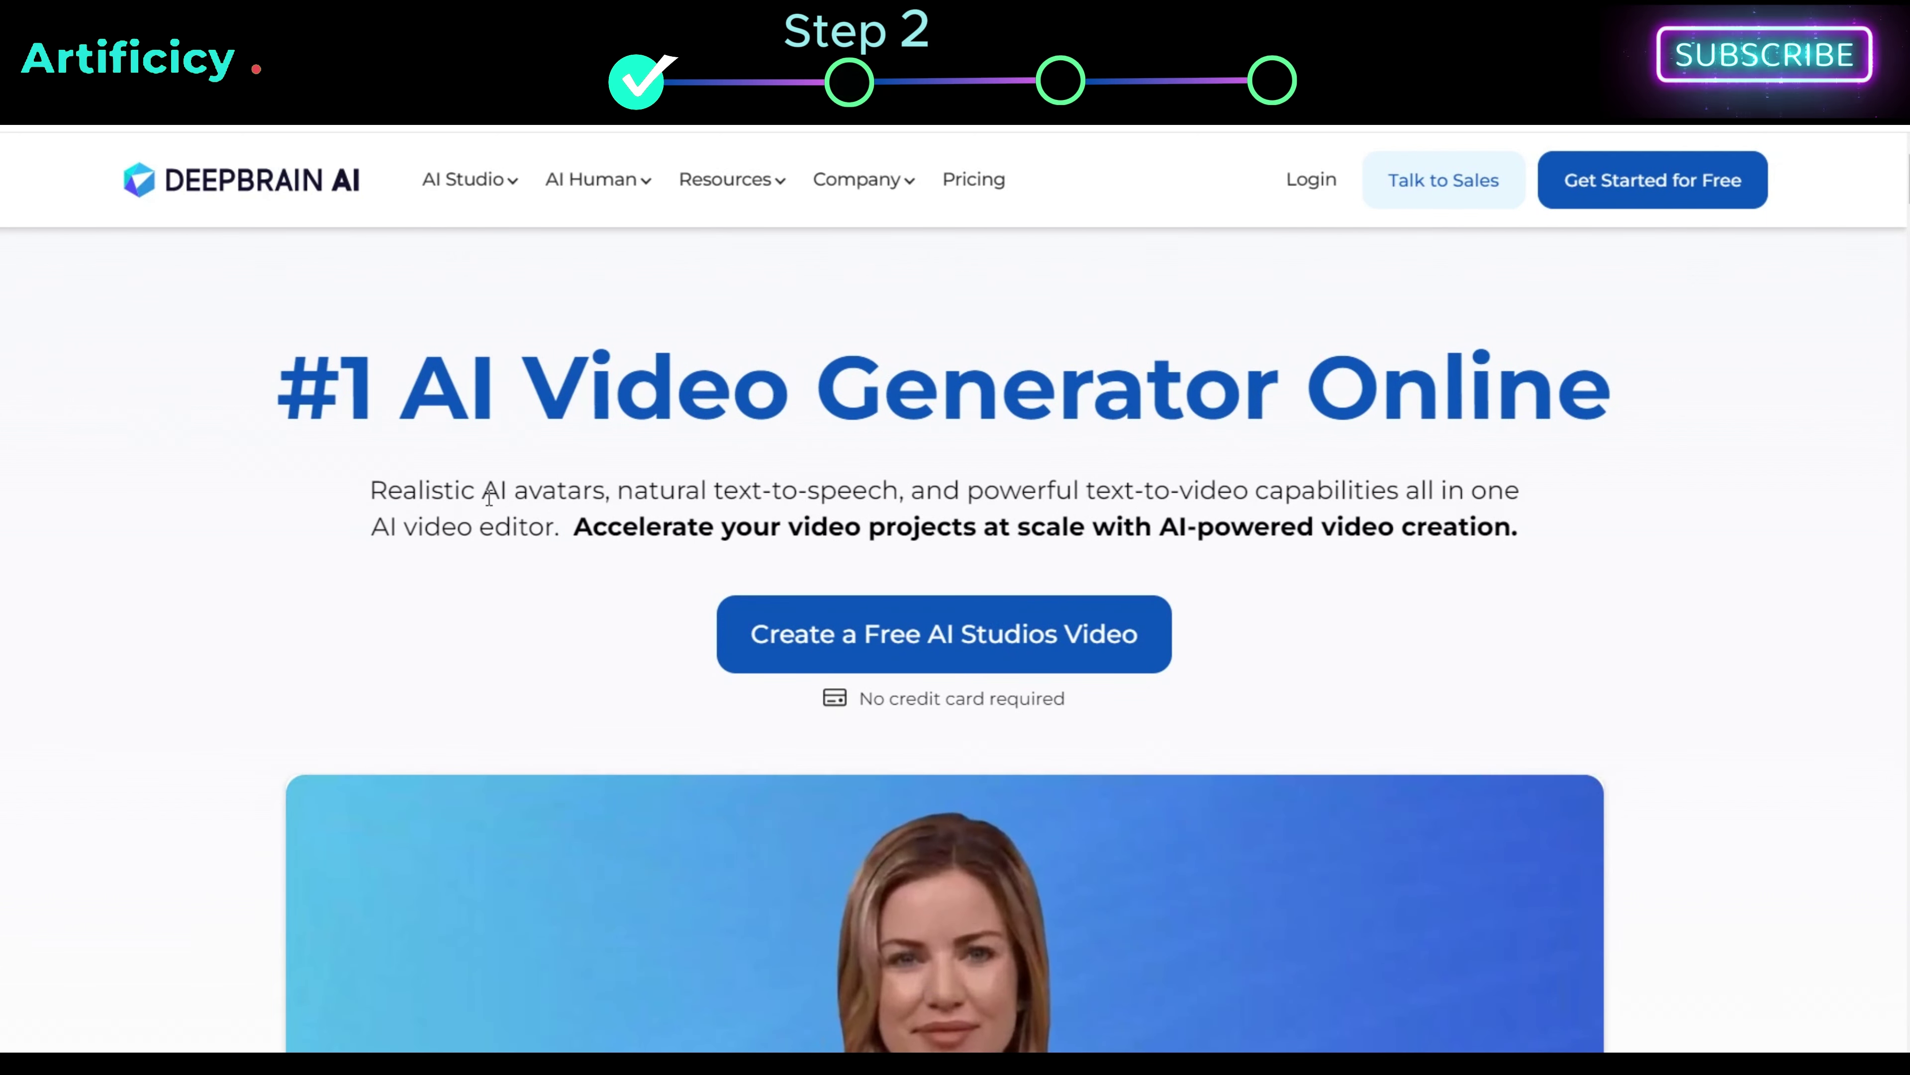
Step: Start a free AI Studios video using the ChatGPT starting option
click(951, 647)
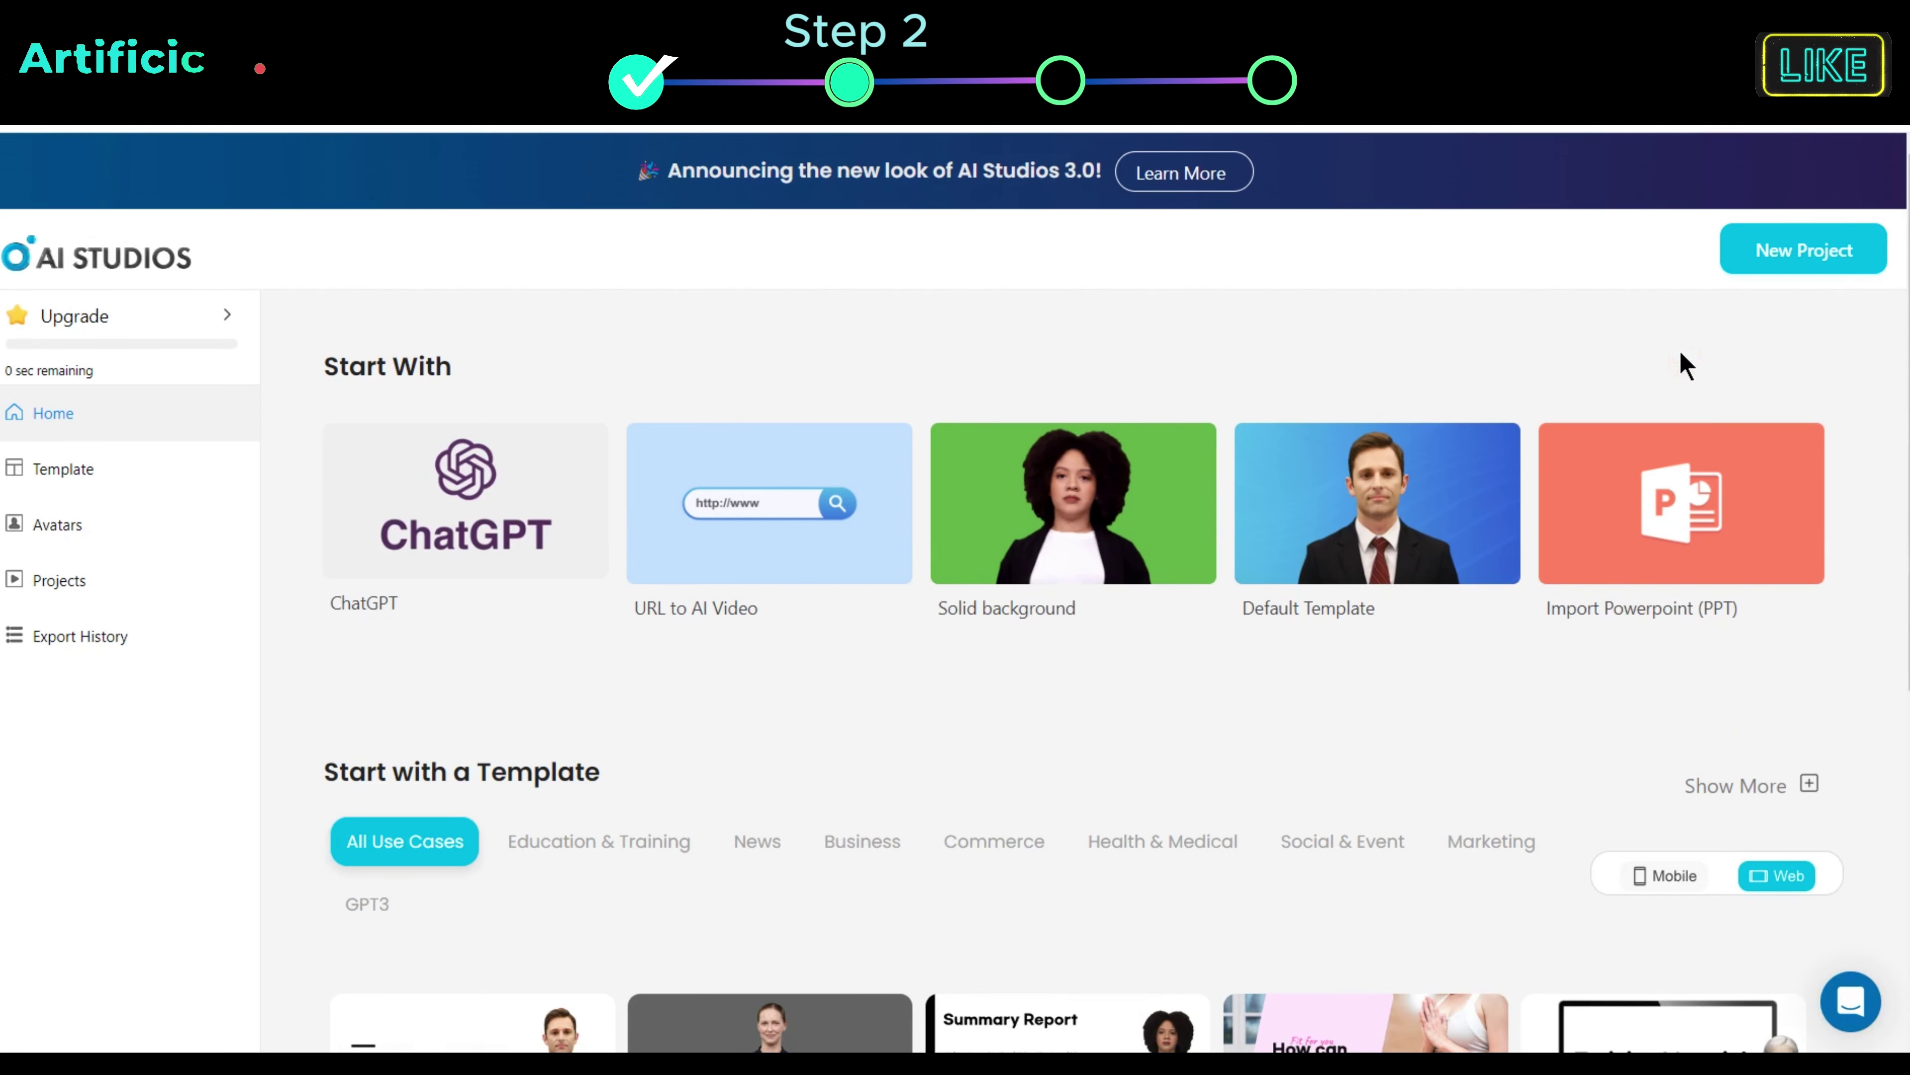
click(522, 580)
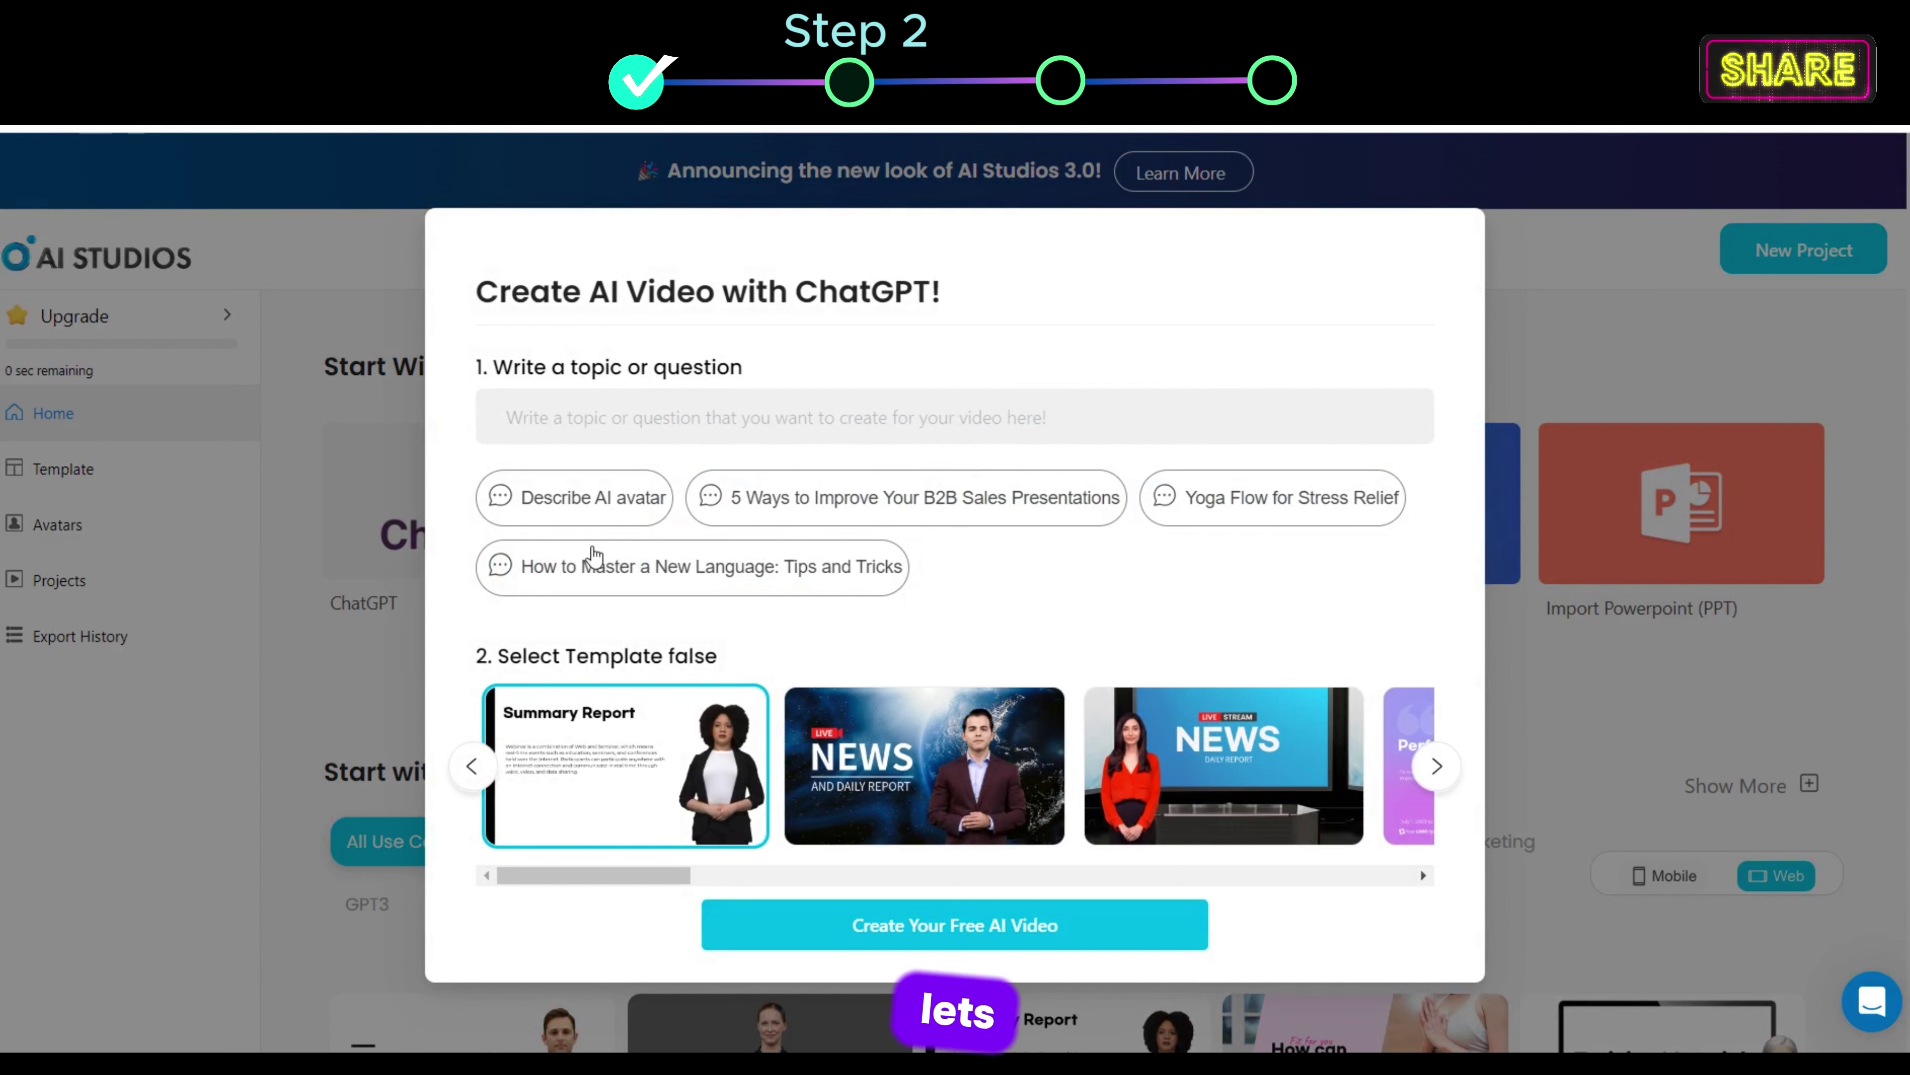
Step: Generate a video on 'How to master in technology' with the Performance report template
click(944, 416)
text(How to master in)
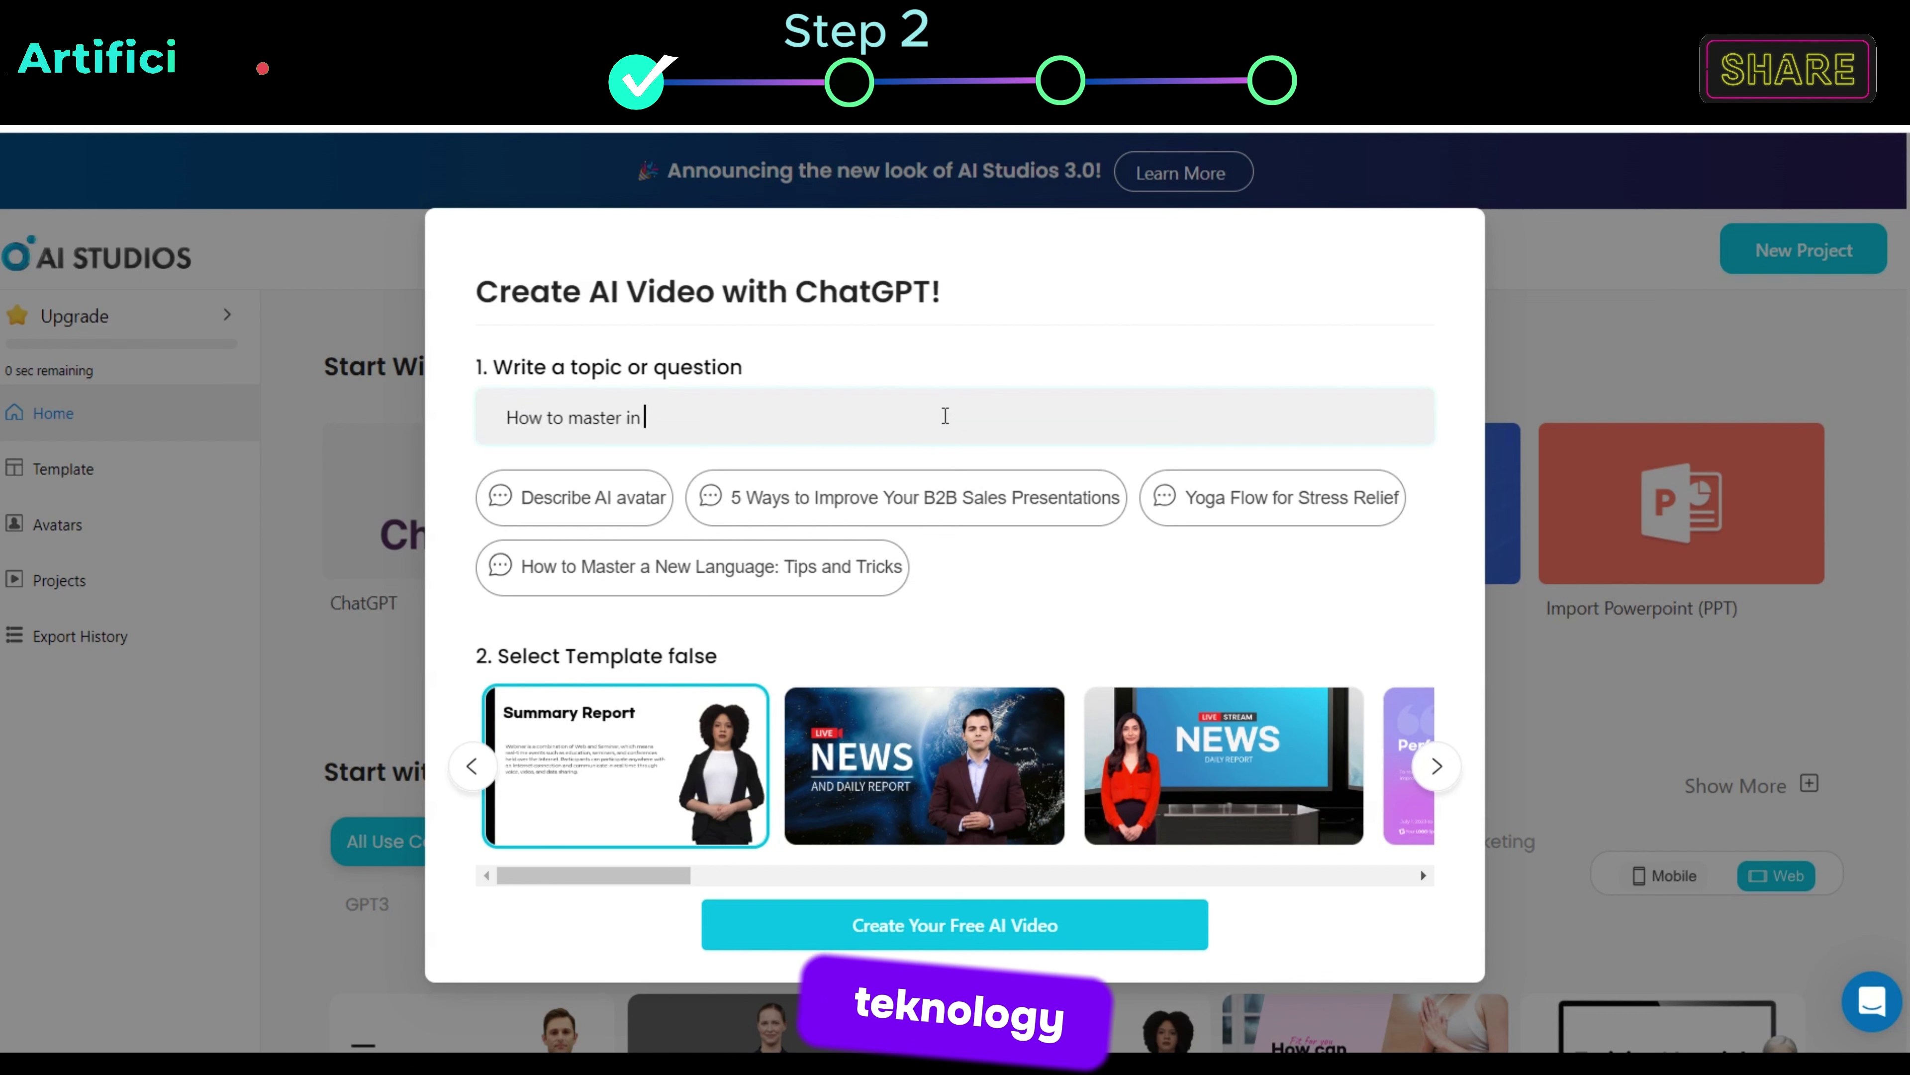
text( technology?)
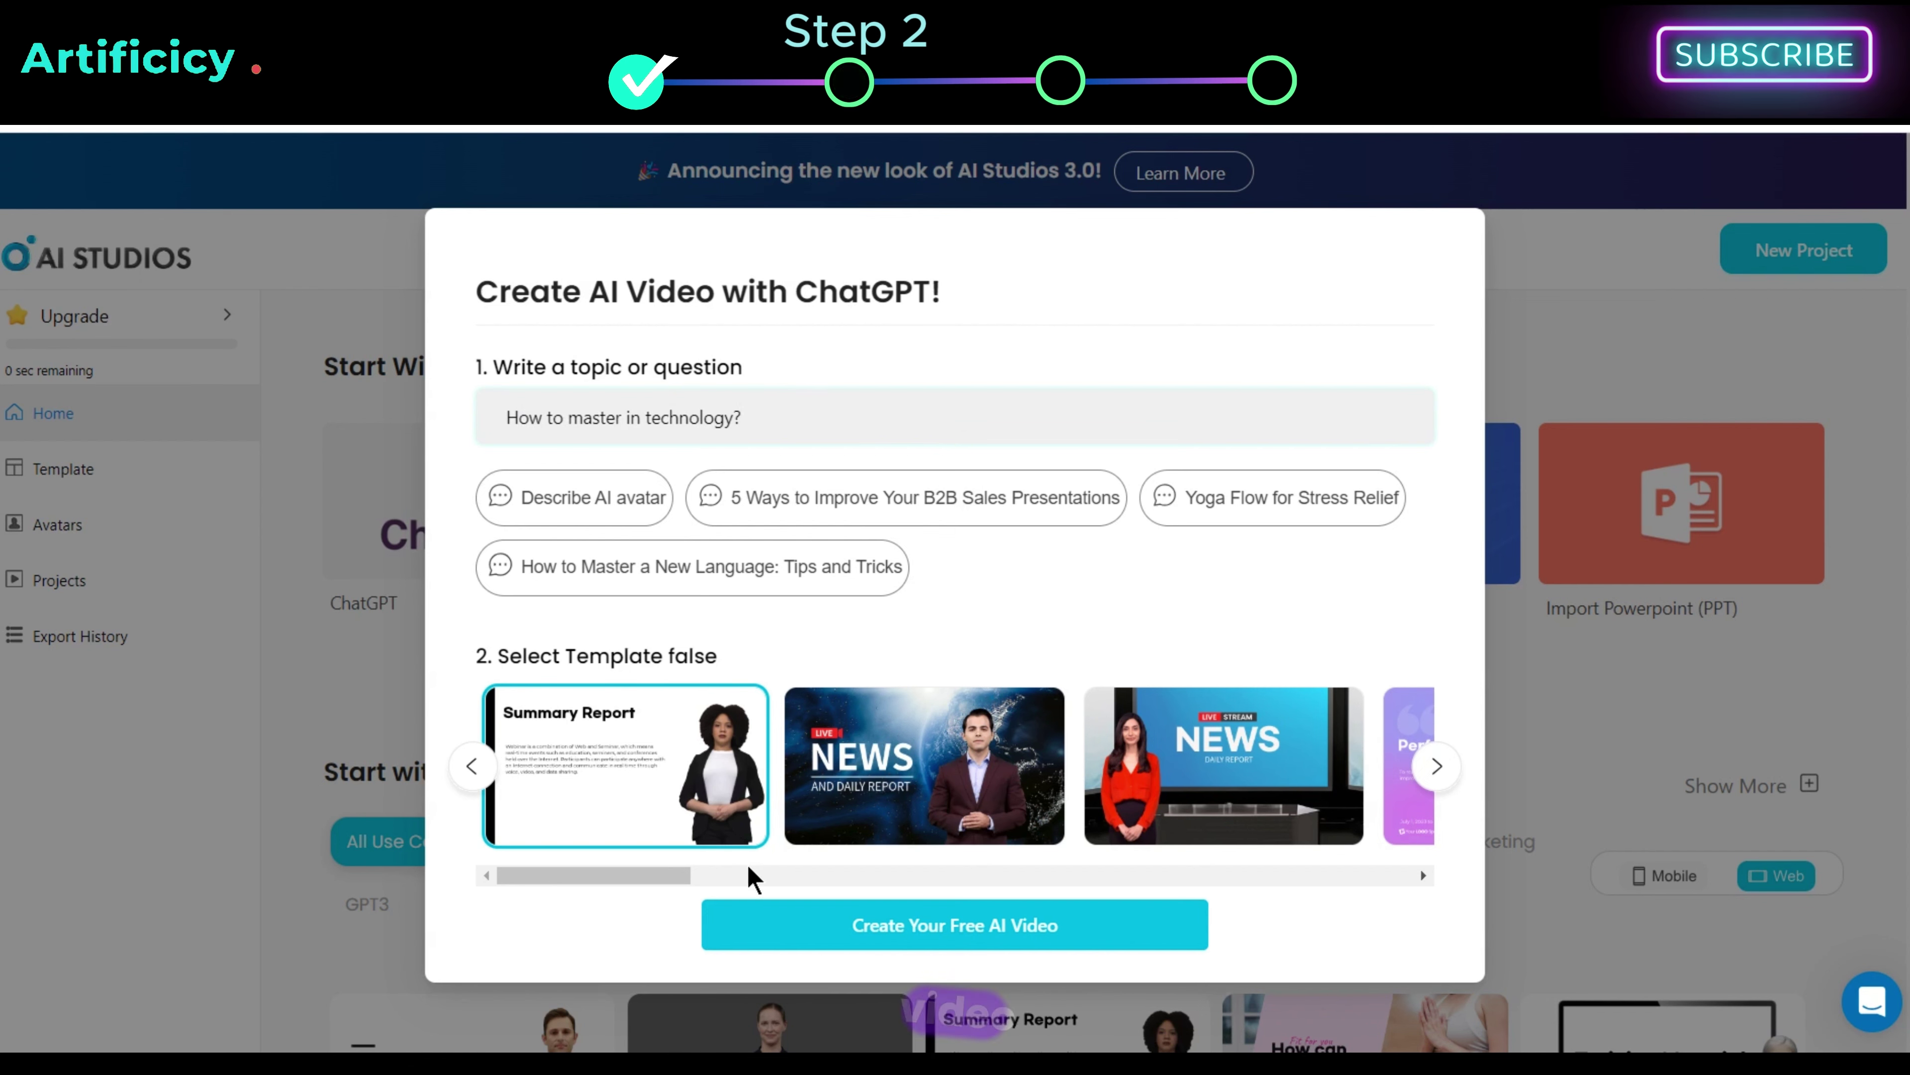
drag(678, 875, 782, 884)
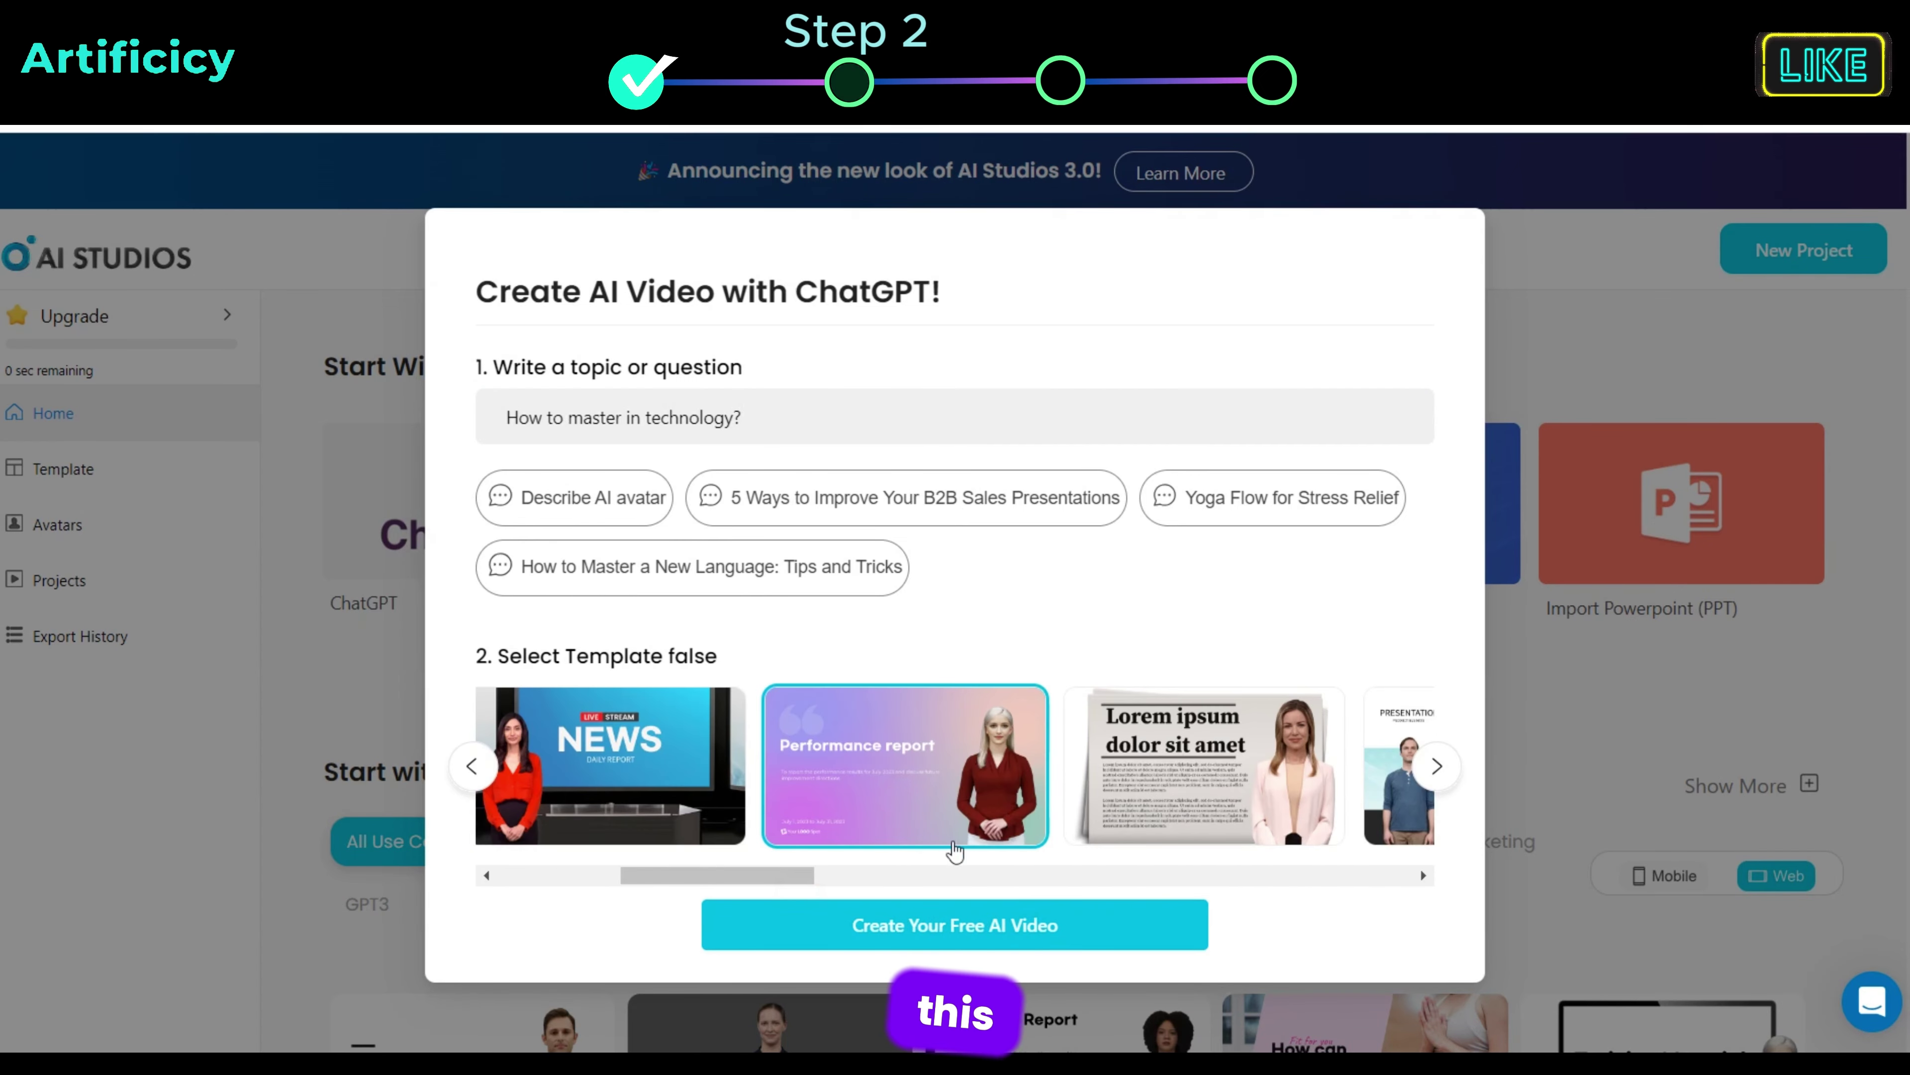
click(1051, 937)
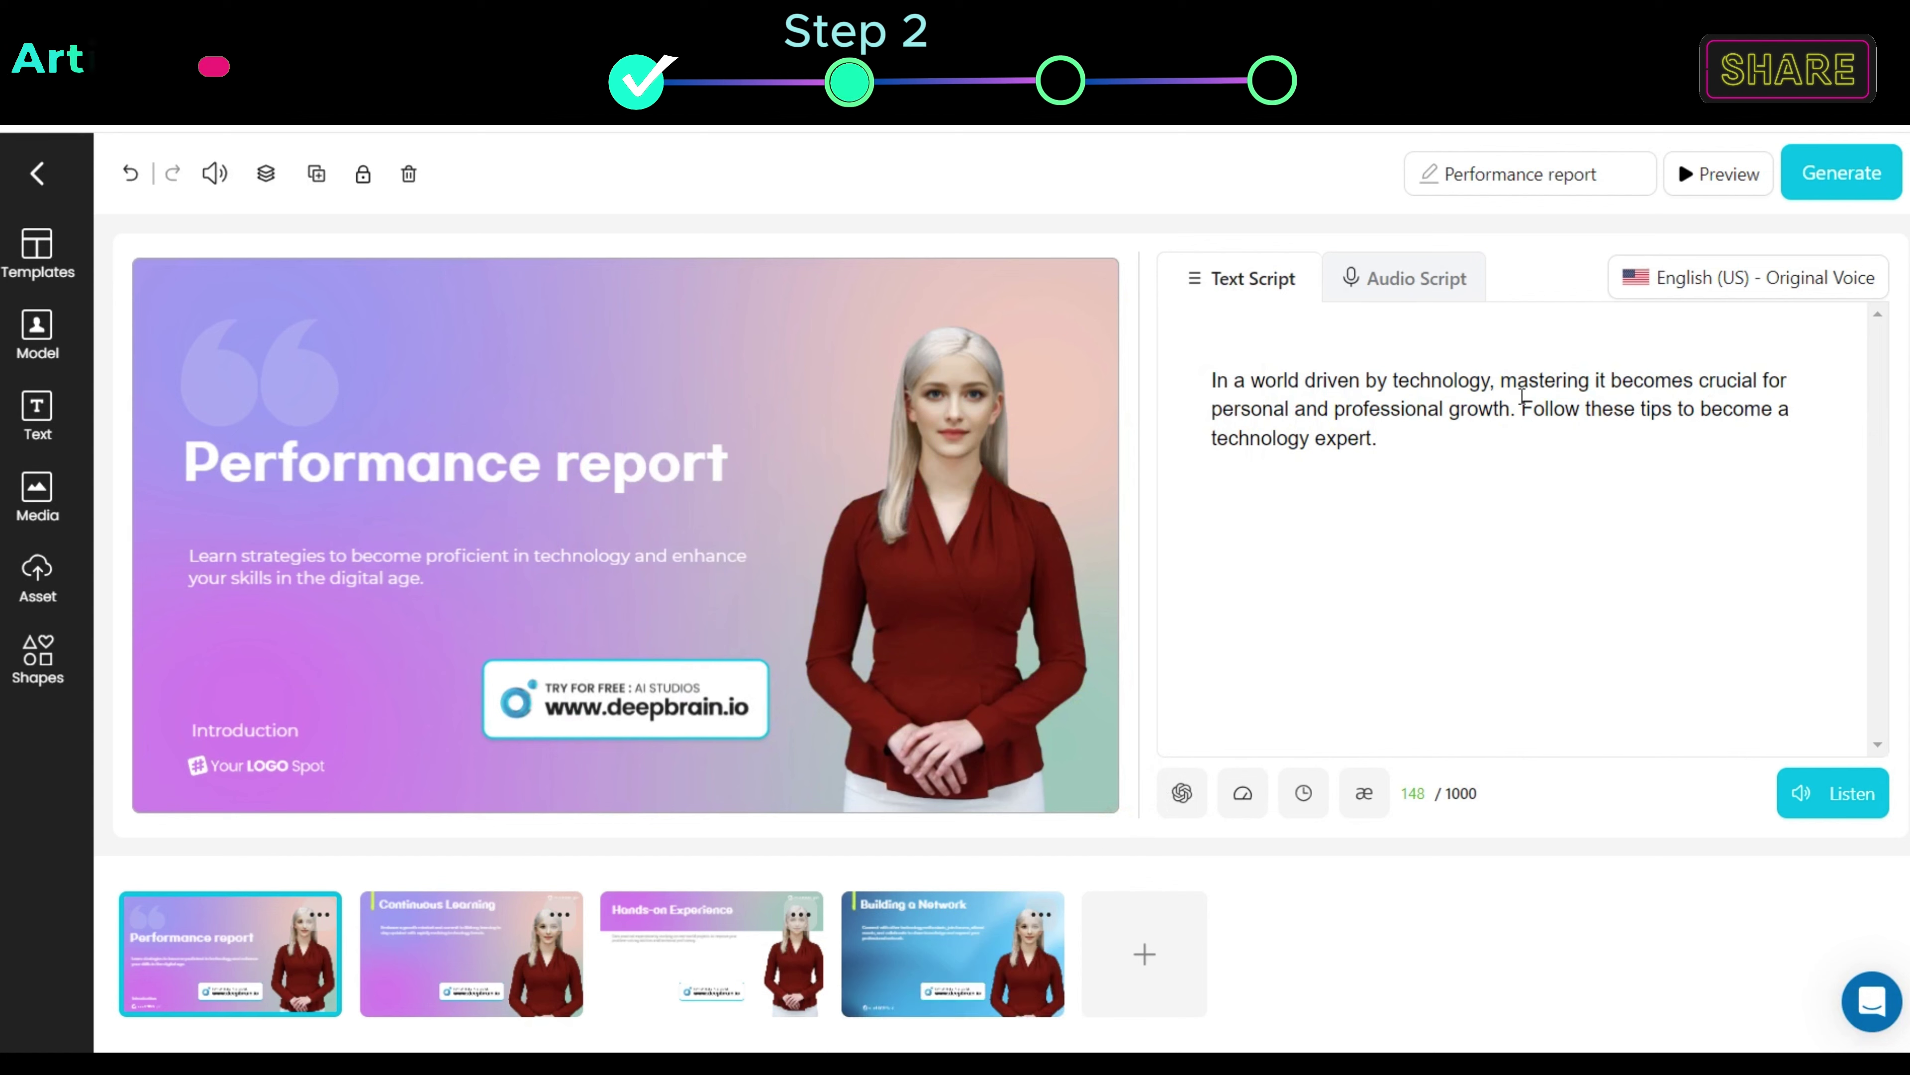
Step: Play a preview of the generated four-scene technology video
click(1728, 167)
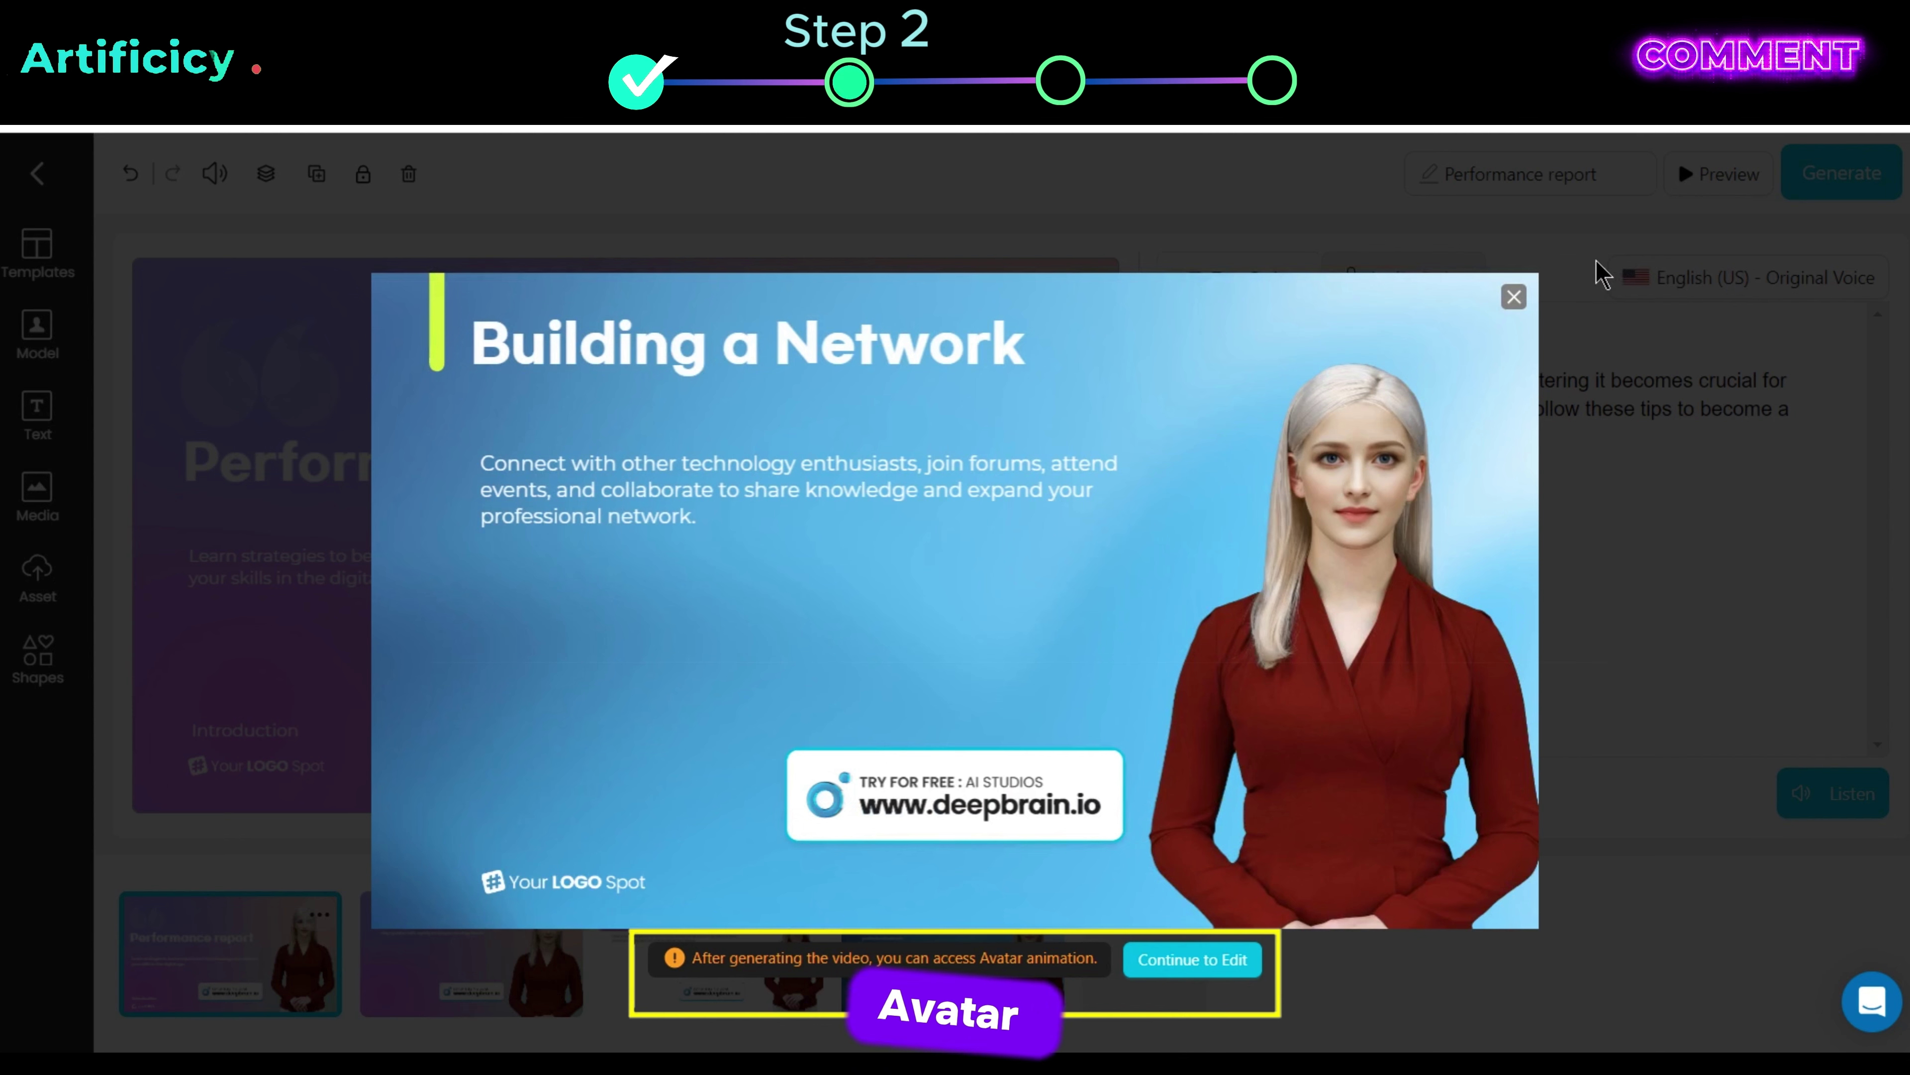
Step: Close the preview window to return to the editor
click(1512, 300)
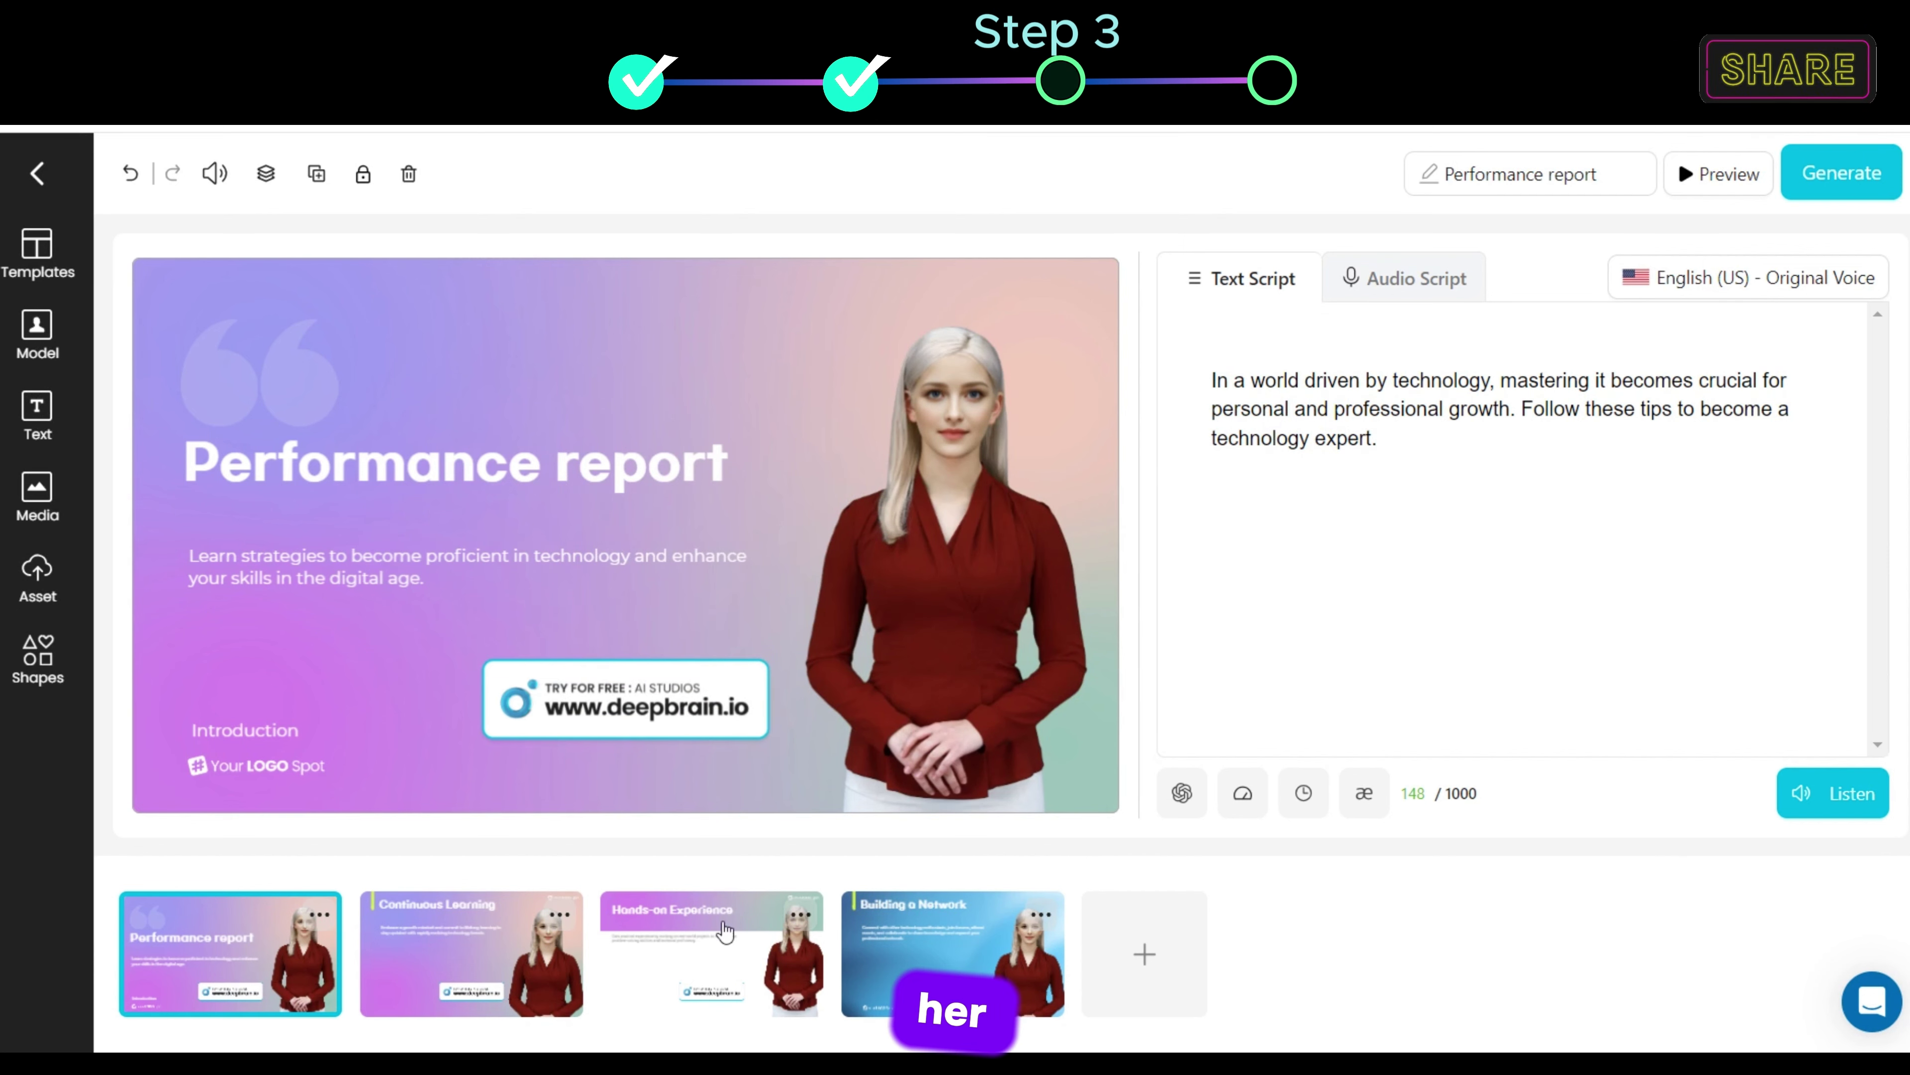
Step: Replace the Continuous Learning presenter with the Yoon SunYoung avatar in its Pink style
click(494, 975)
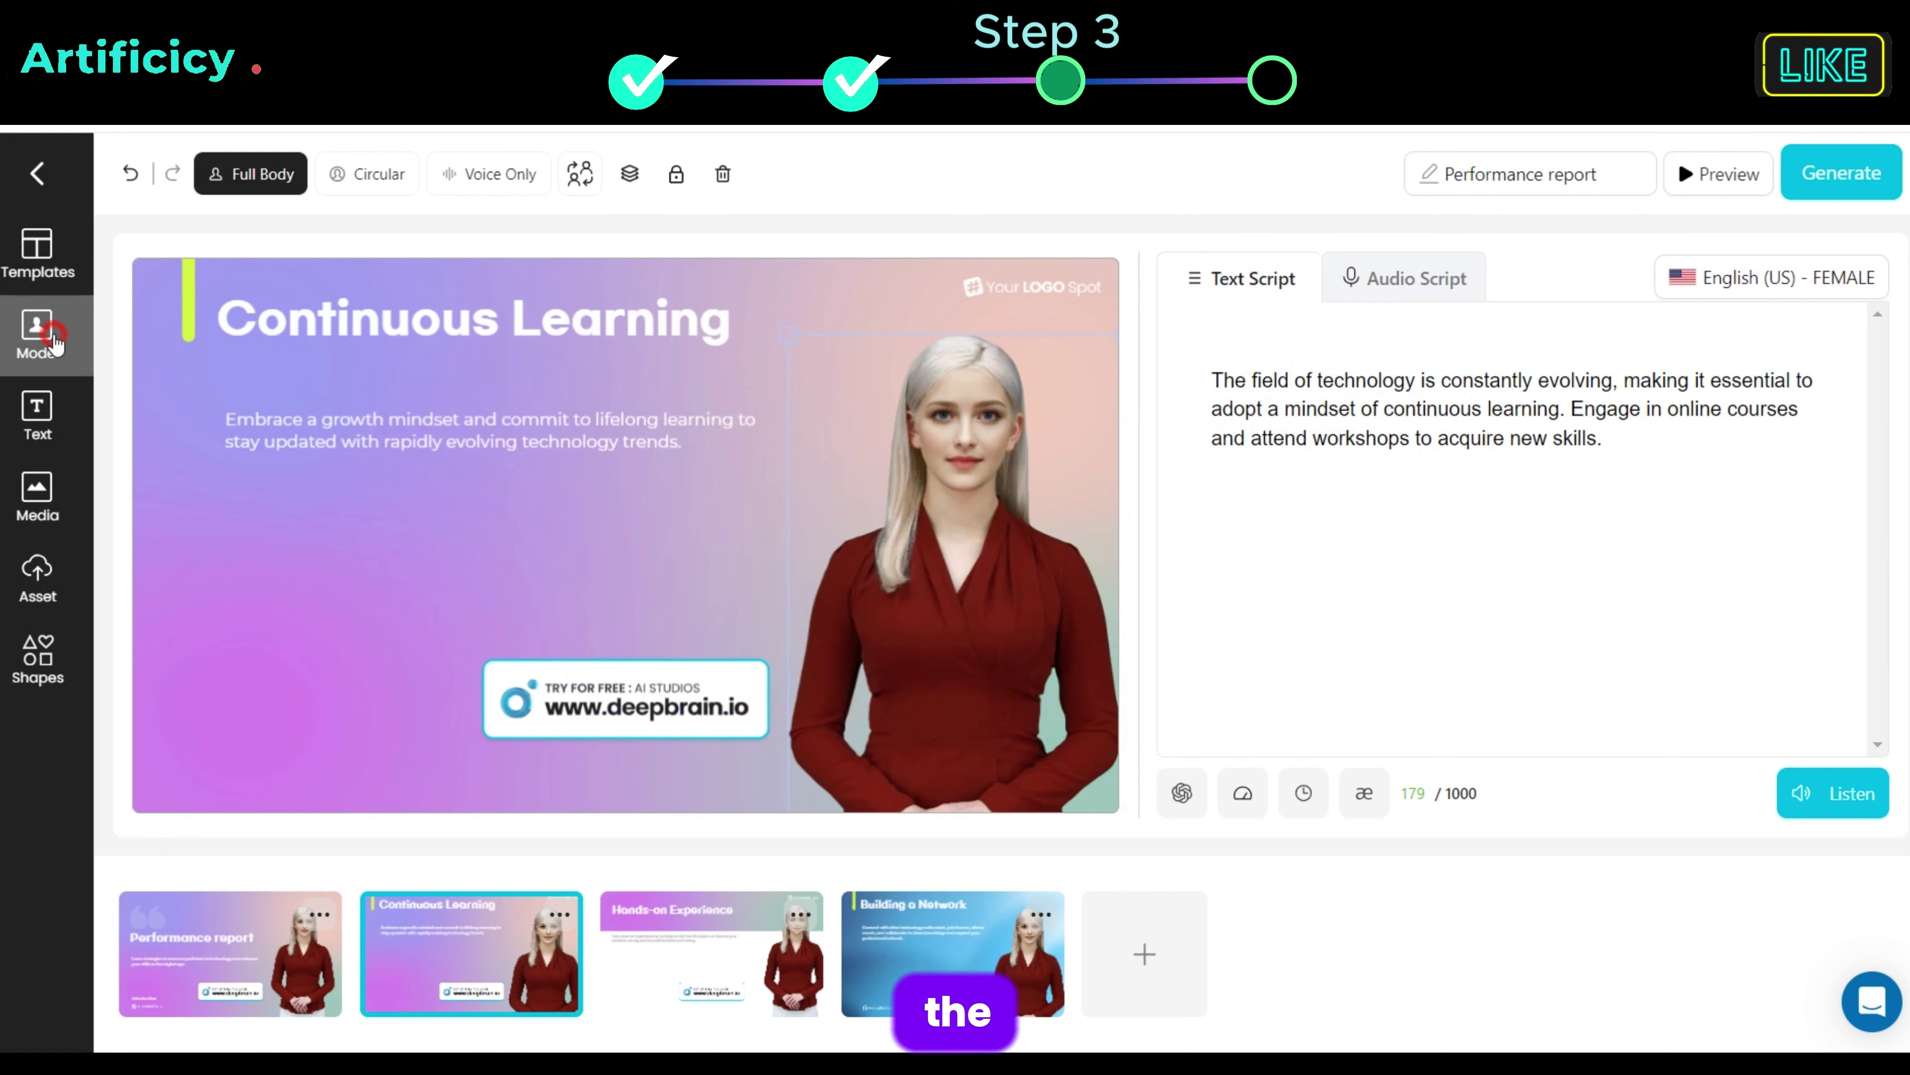
click(45, 334)
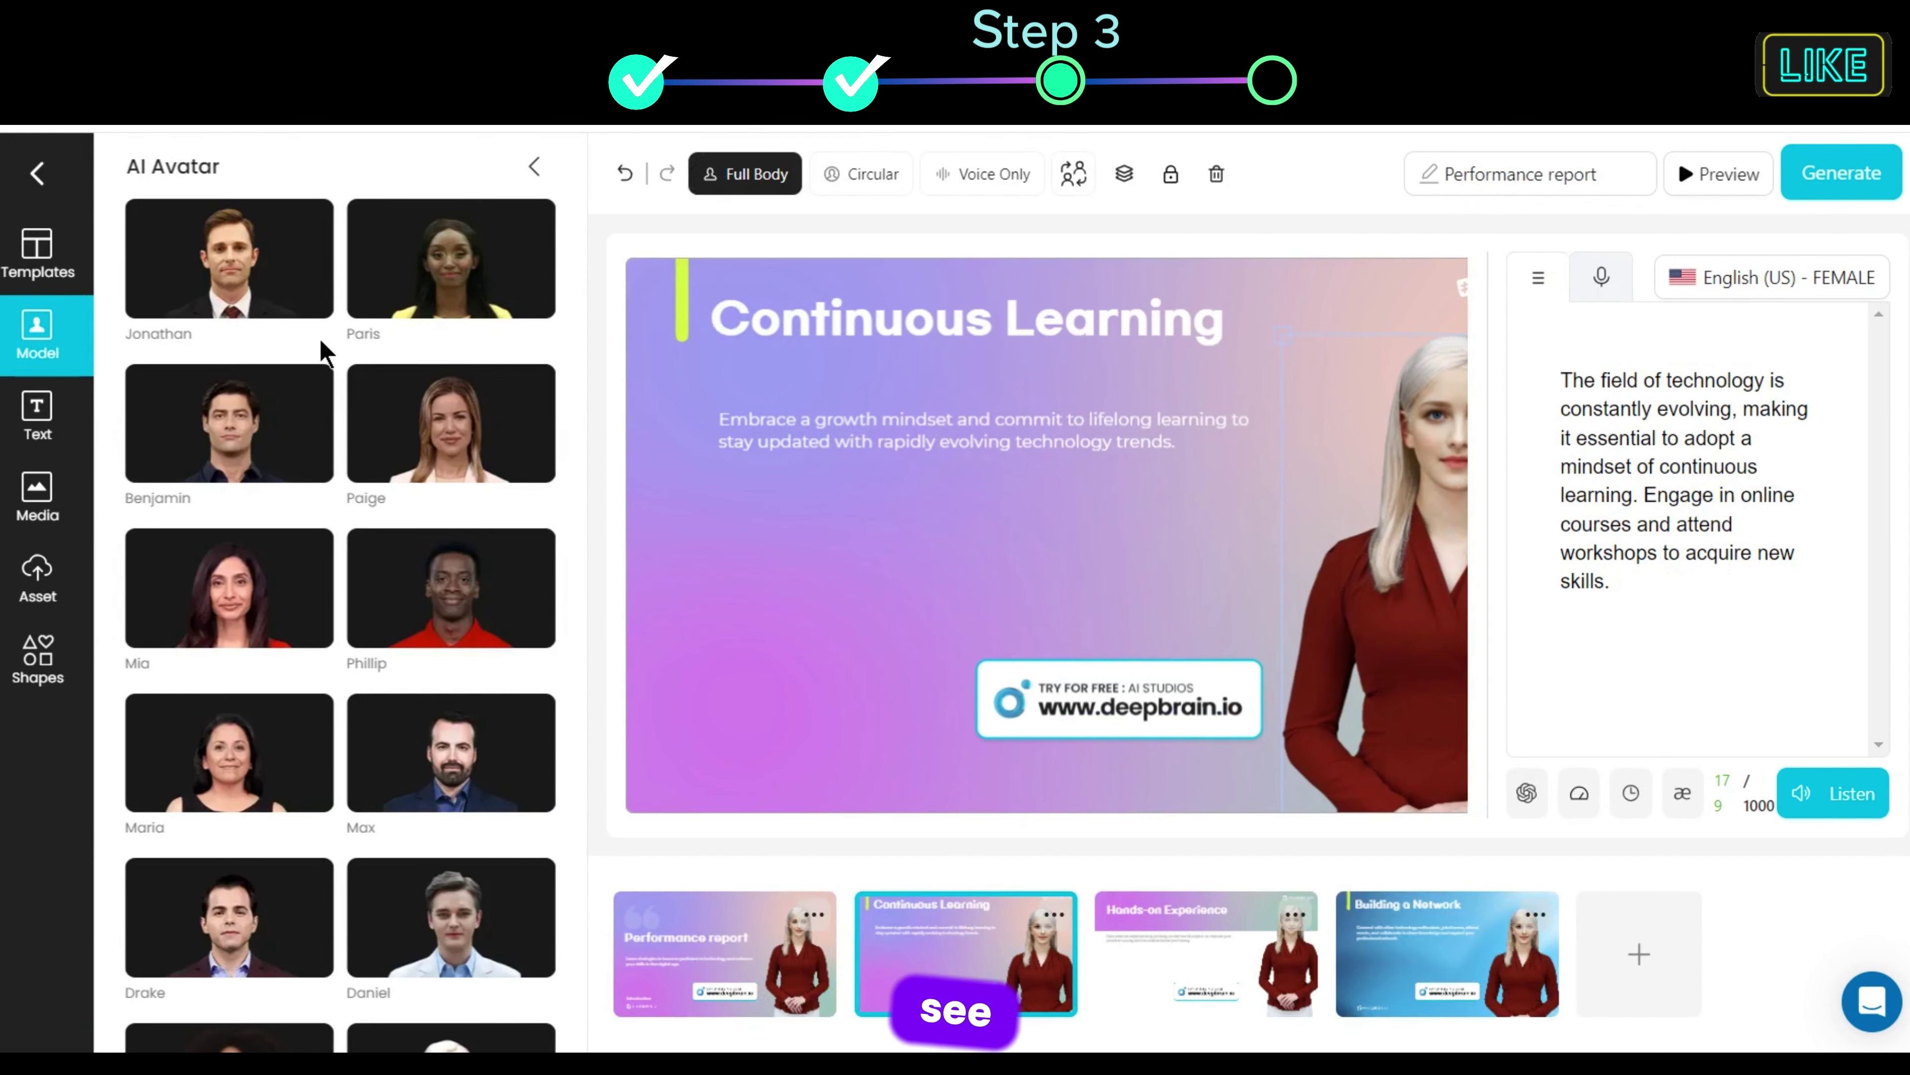
scroll(345, 357, down, 8)
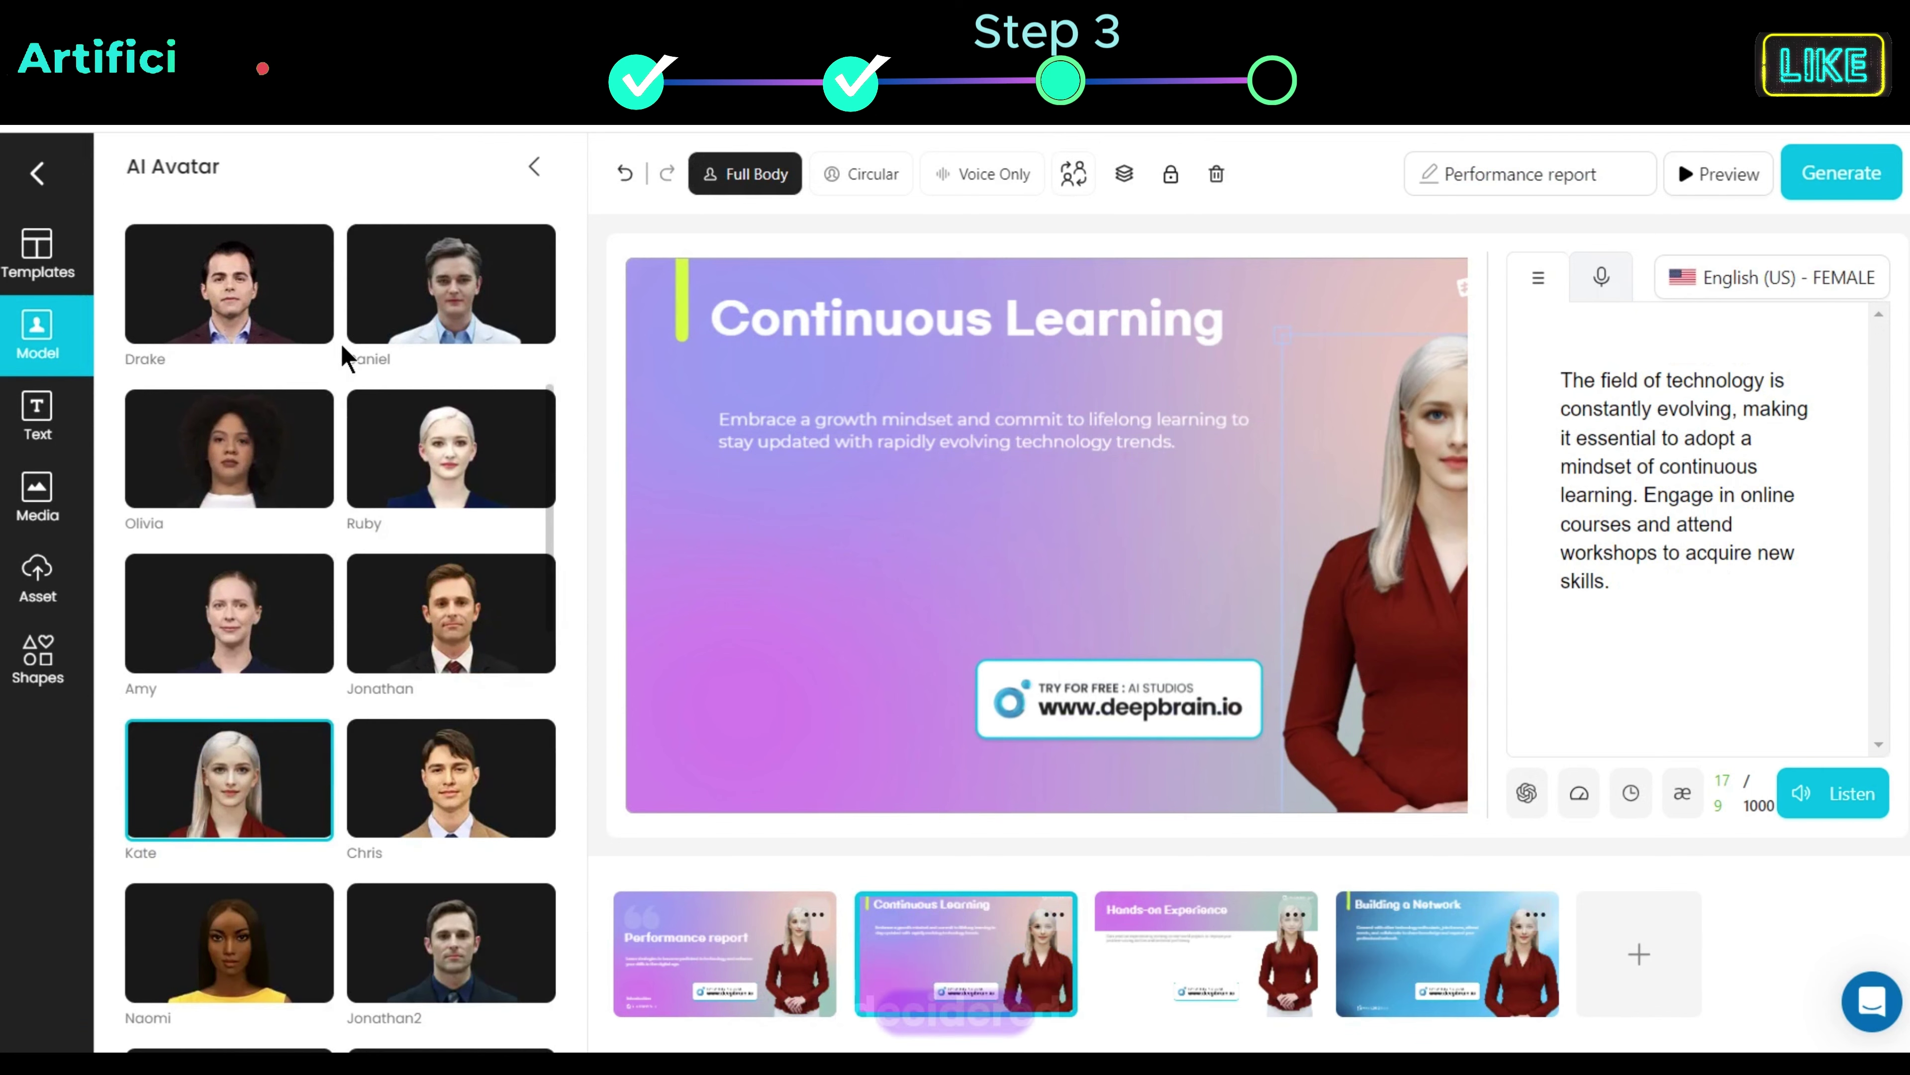
scroll(346, 357, down, 5)
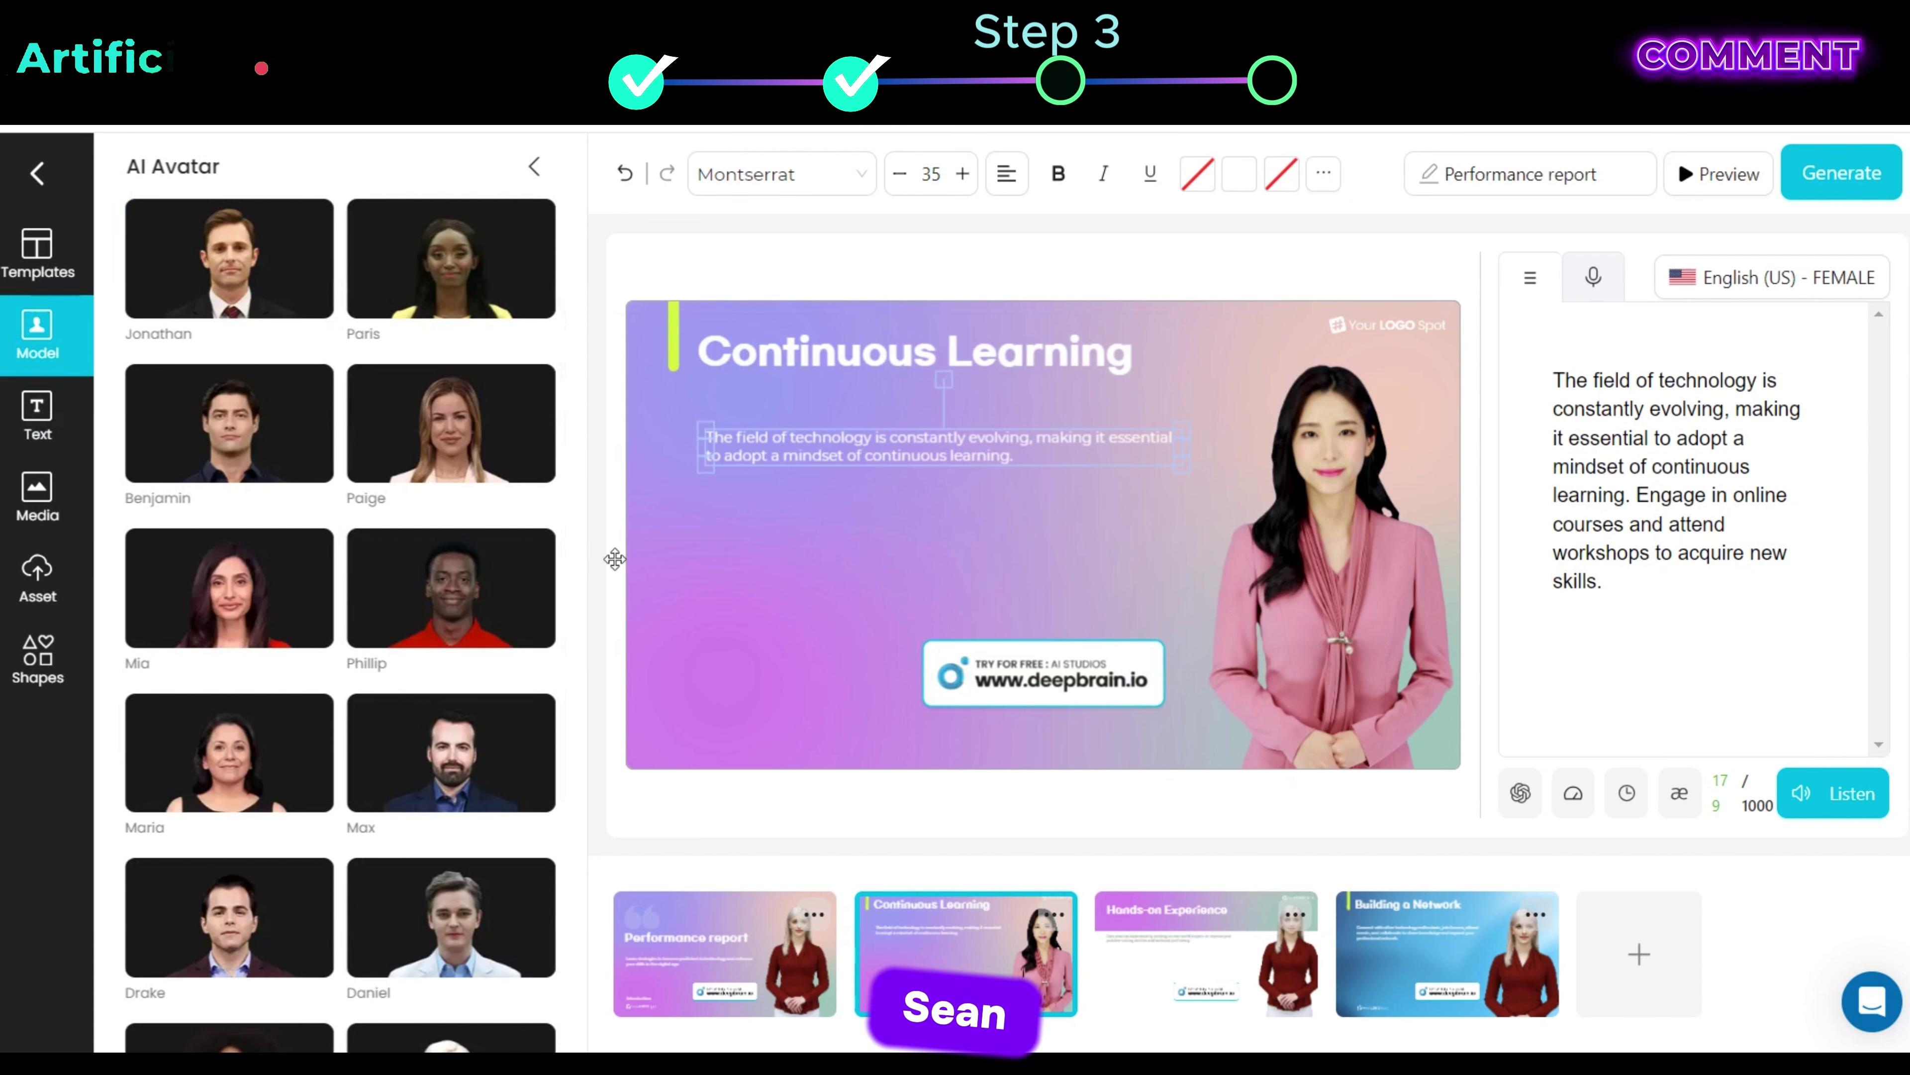
Step: Make the Continuous Learning body text bold, larger and light blue
click(37, 414)
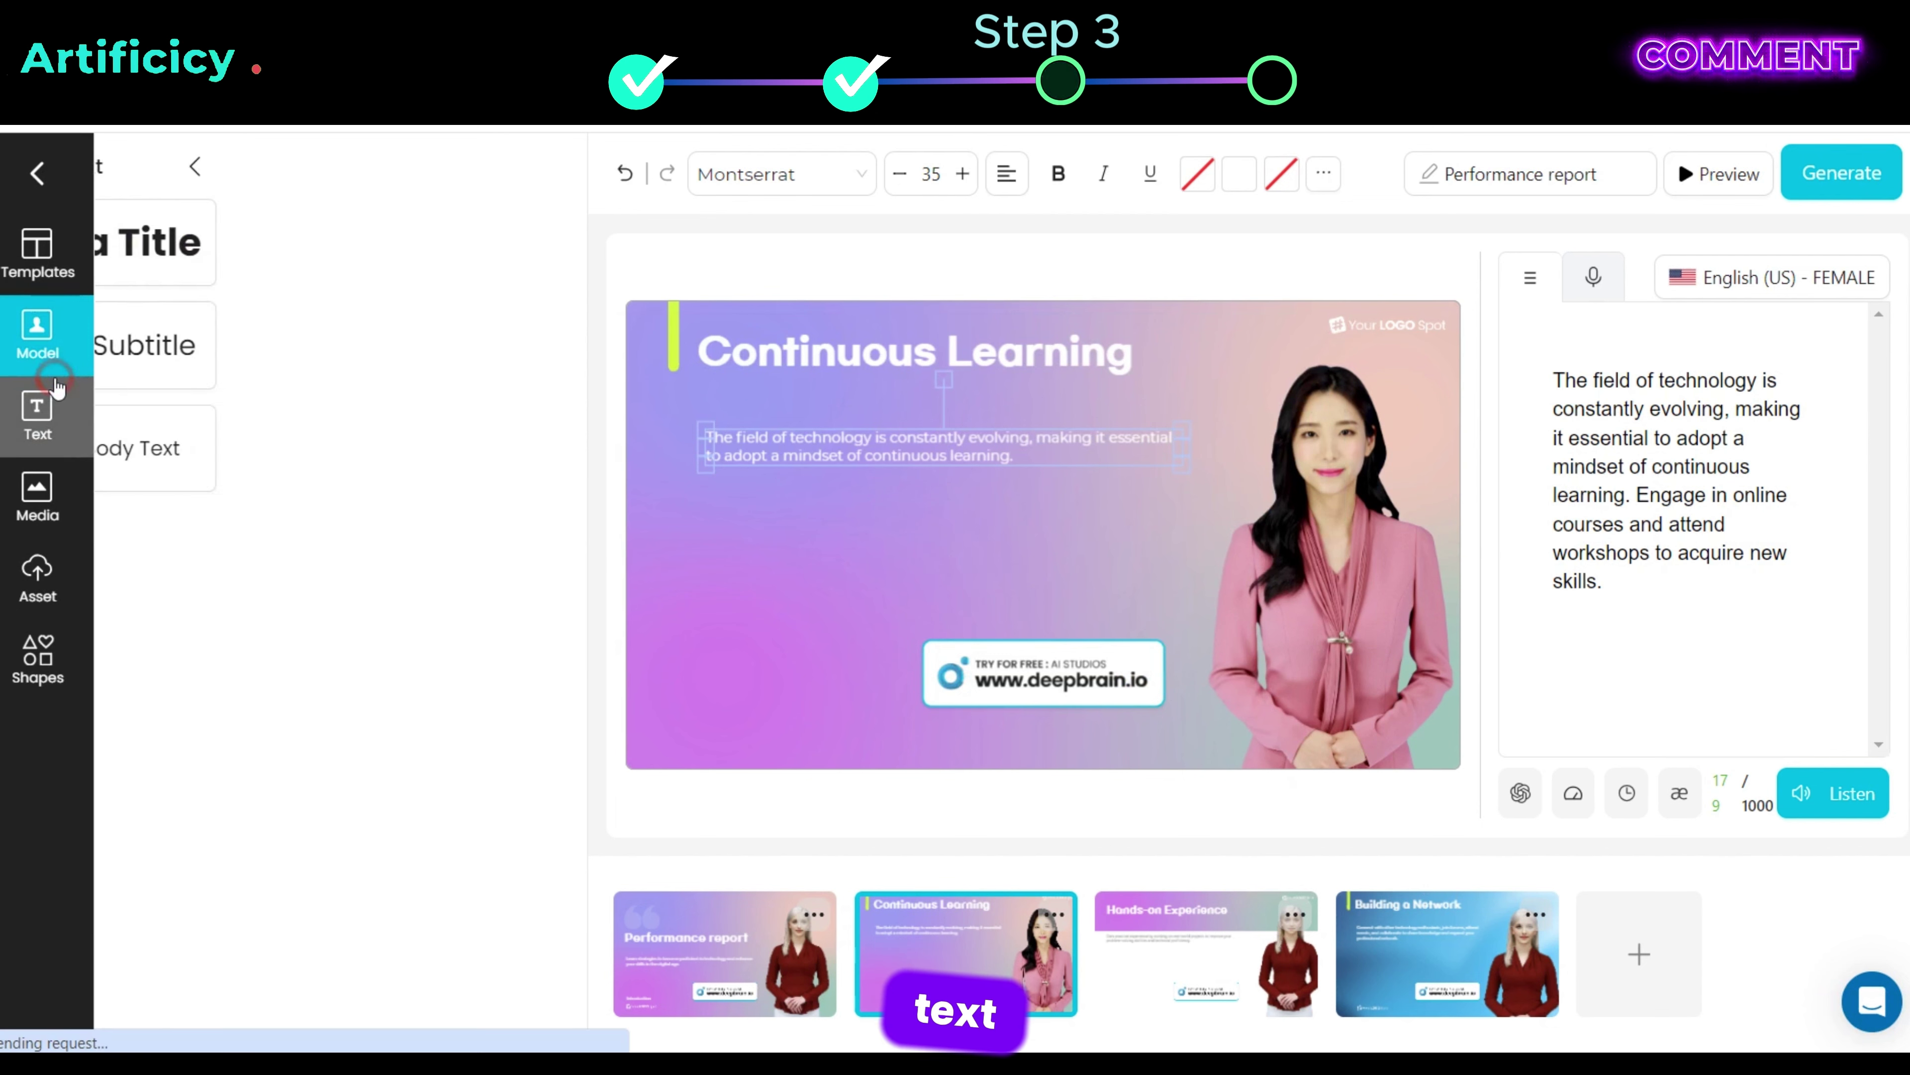
drag(1013, 455, 855, 435)
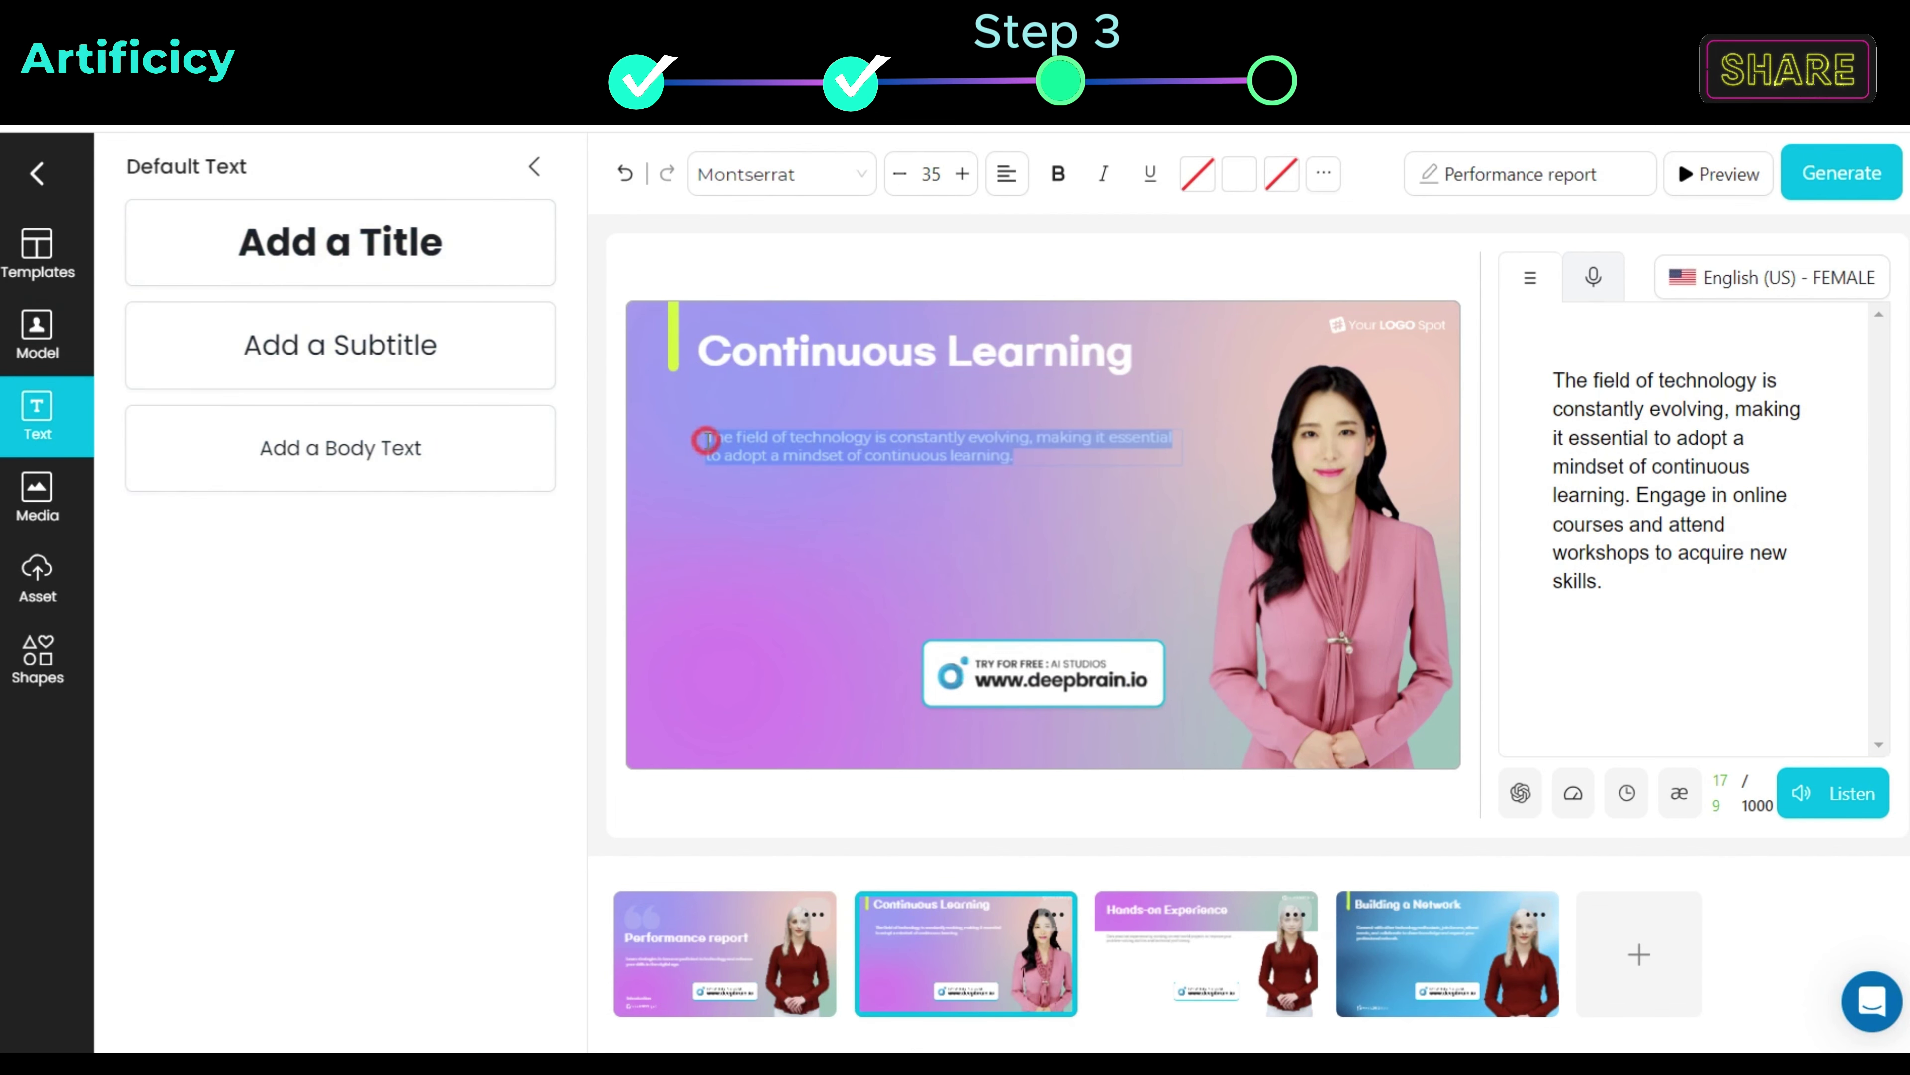
click(705, 440)
key(ctrl+b)
click(1197, 173)
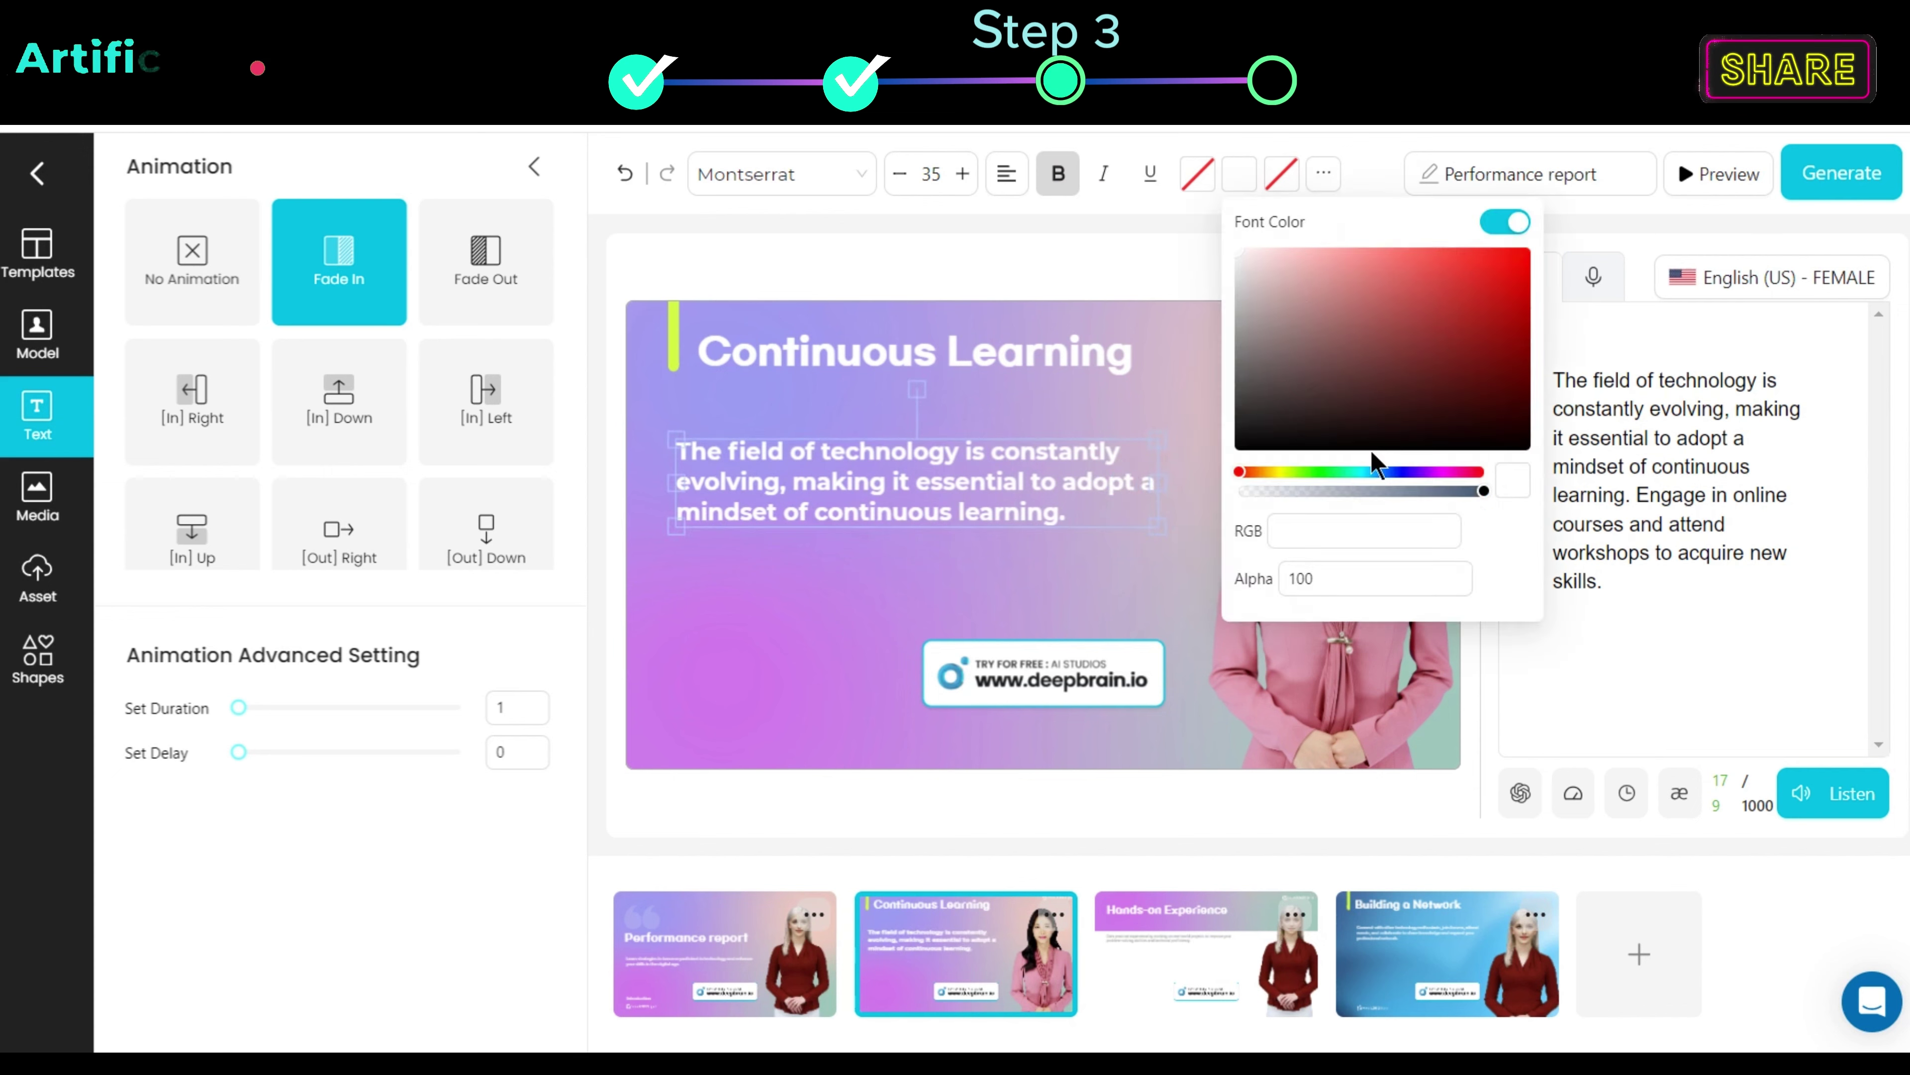
click(1374, 471)
click(1348, 265)
click(1186, 805)
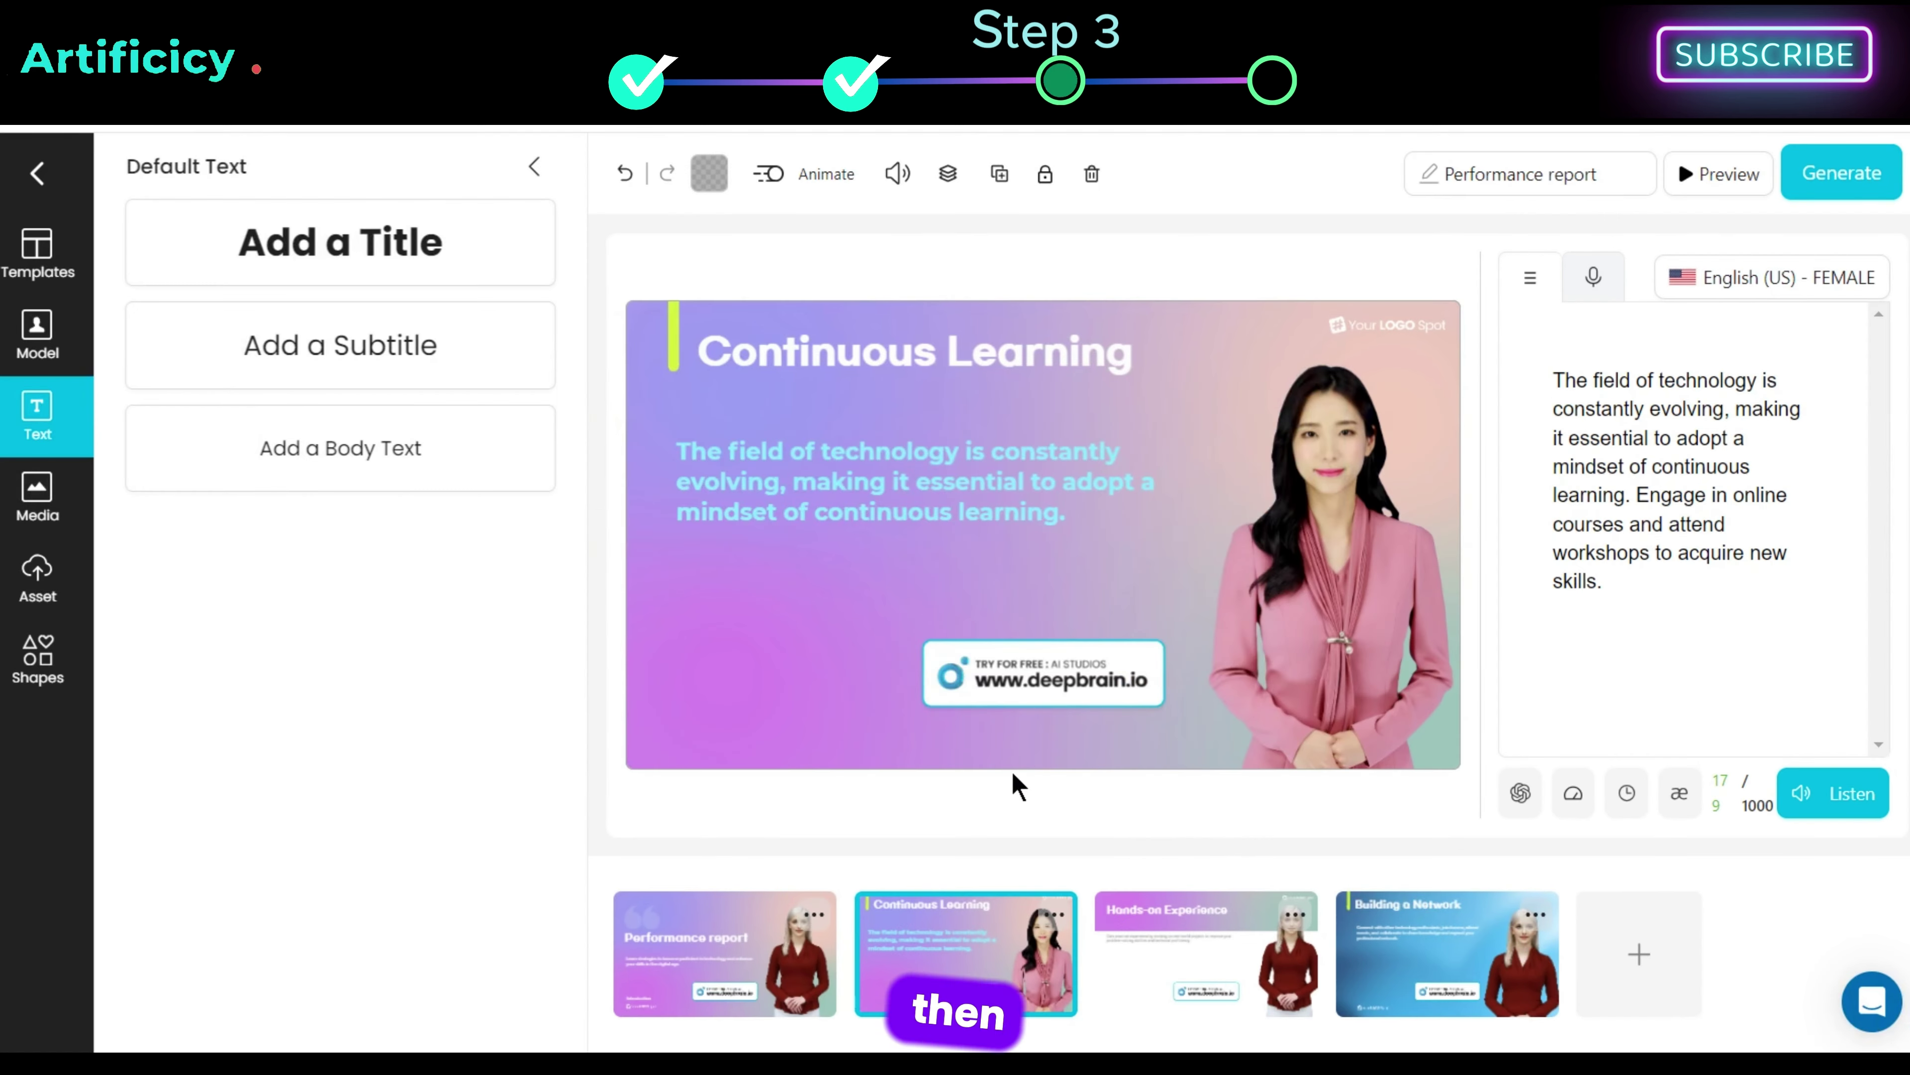
Step: Add the blue smoke stock video clip to the Continuous Learning slide
click(85, 505)
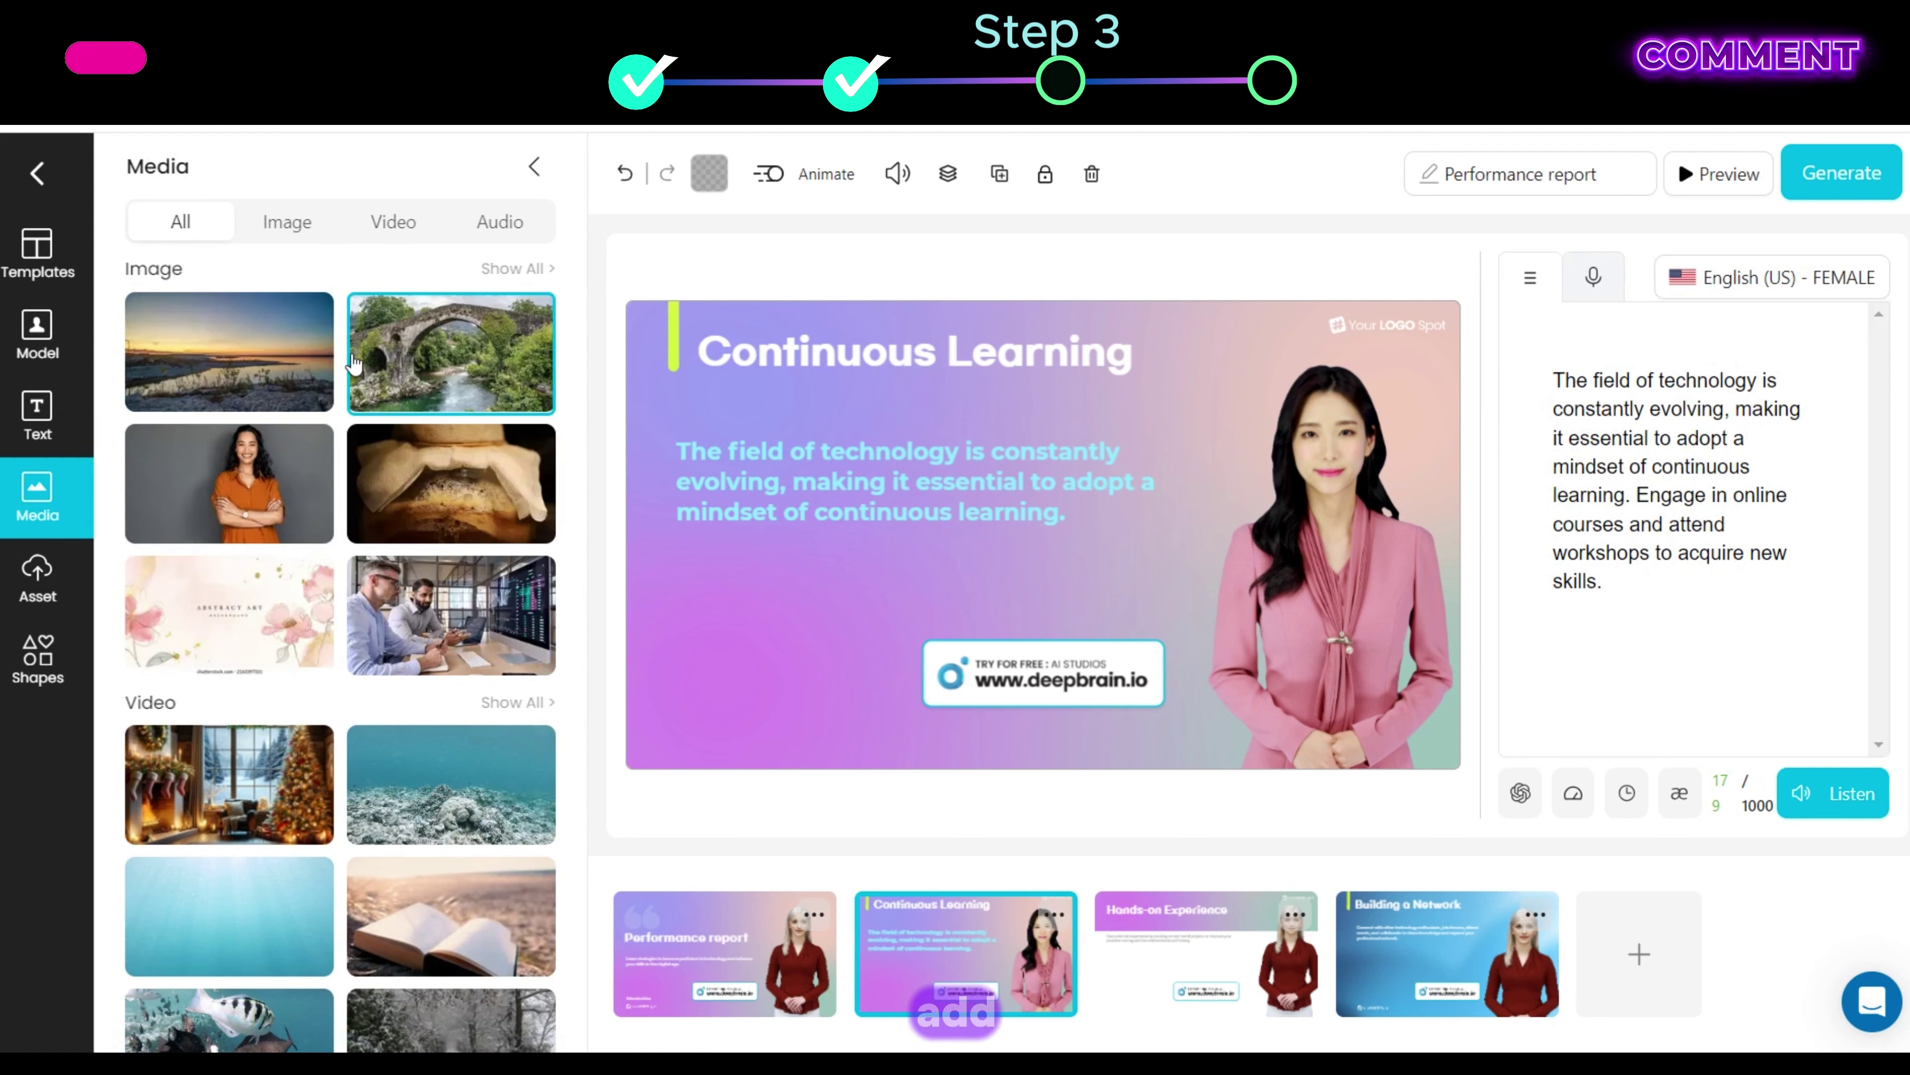
click(287, 221)
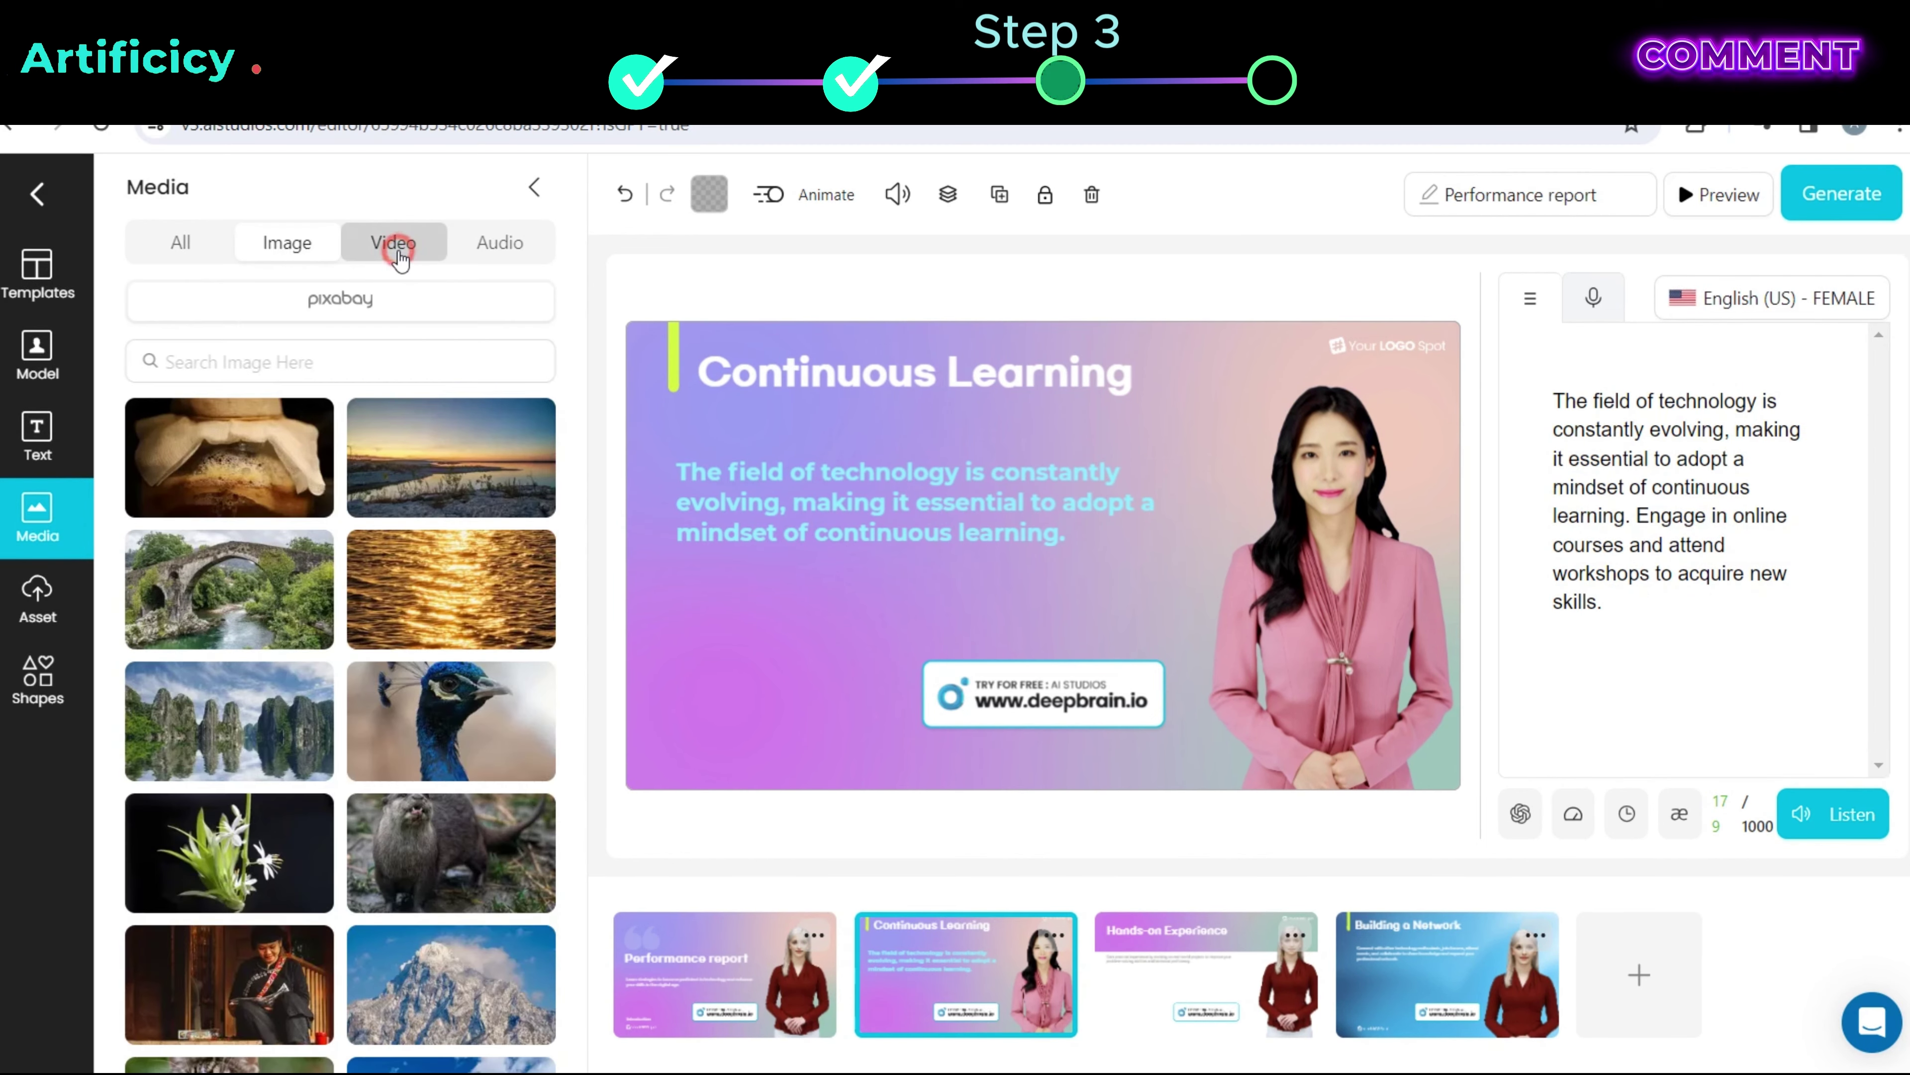
click(395, 242)
scroll(347, 464, down, 10)
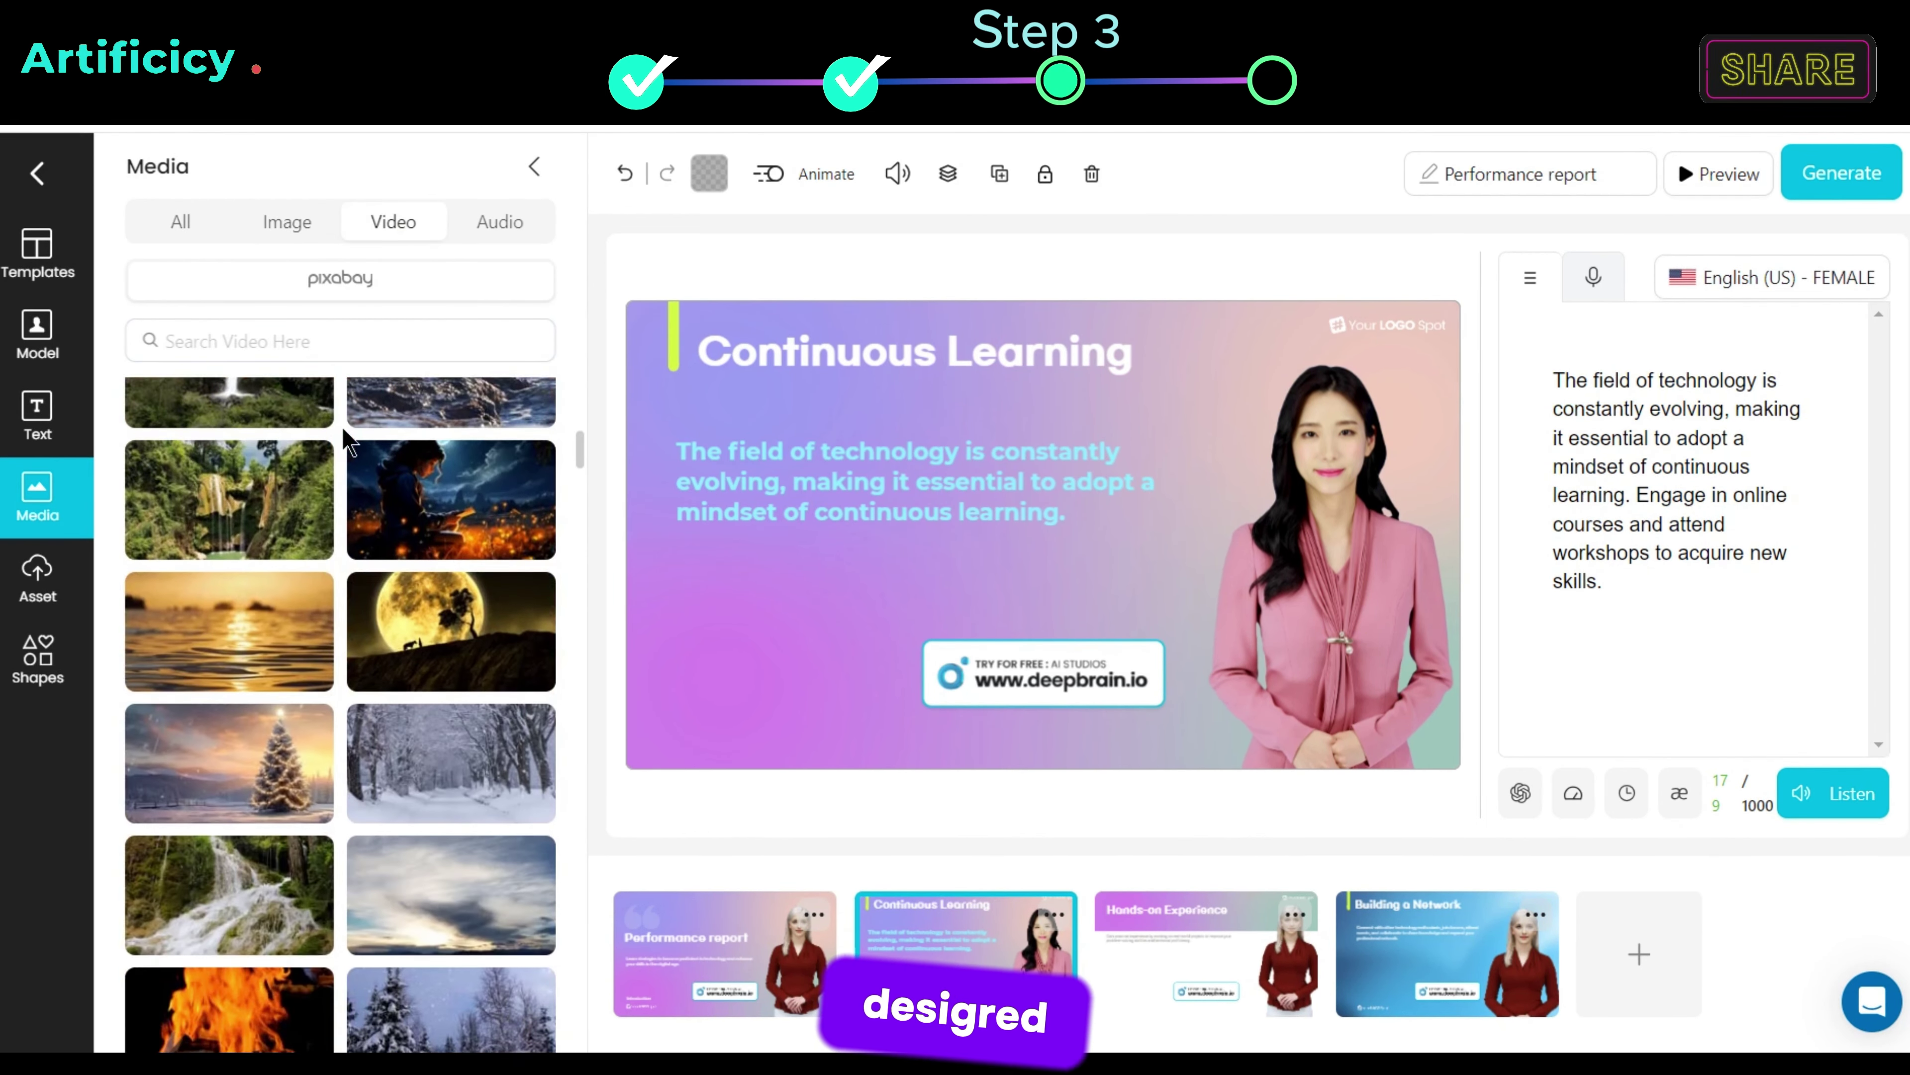
scroll(347, 442, down, 15)
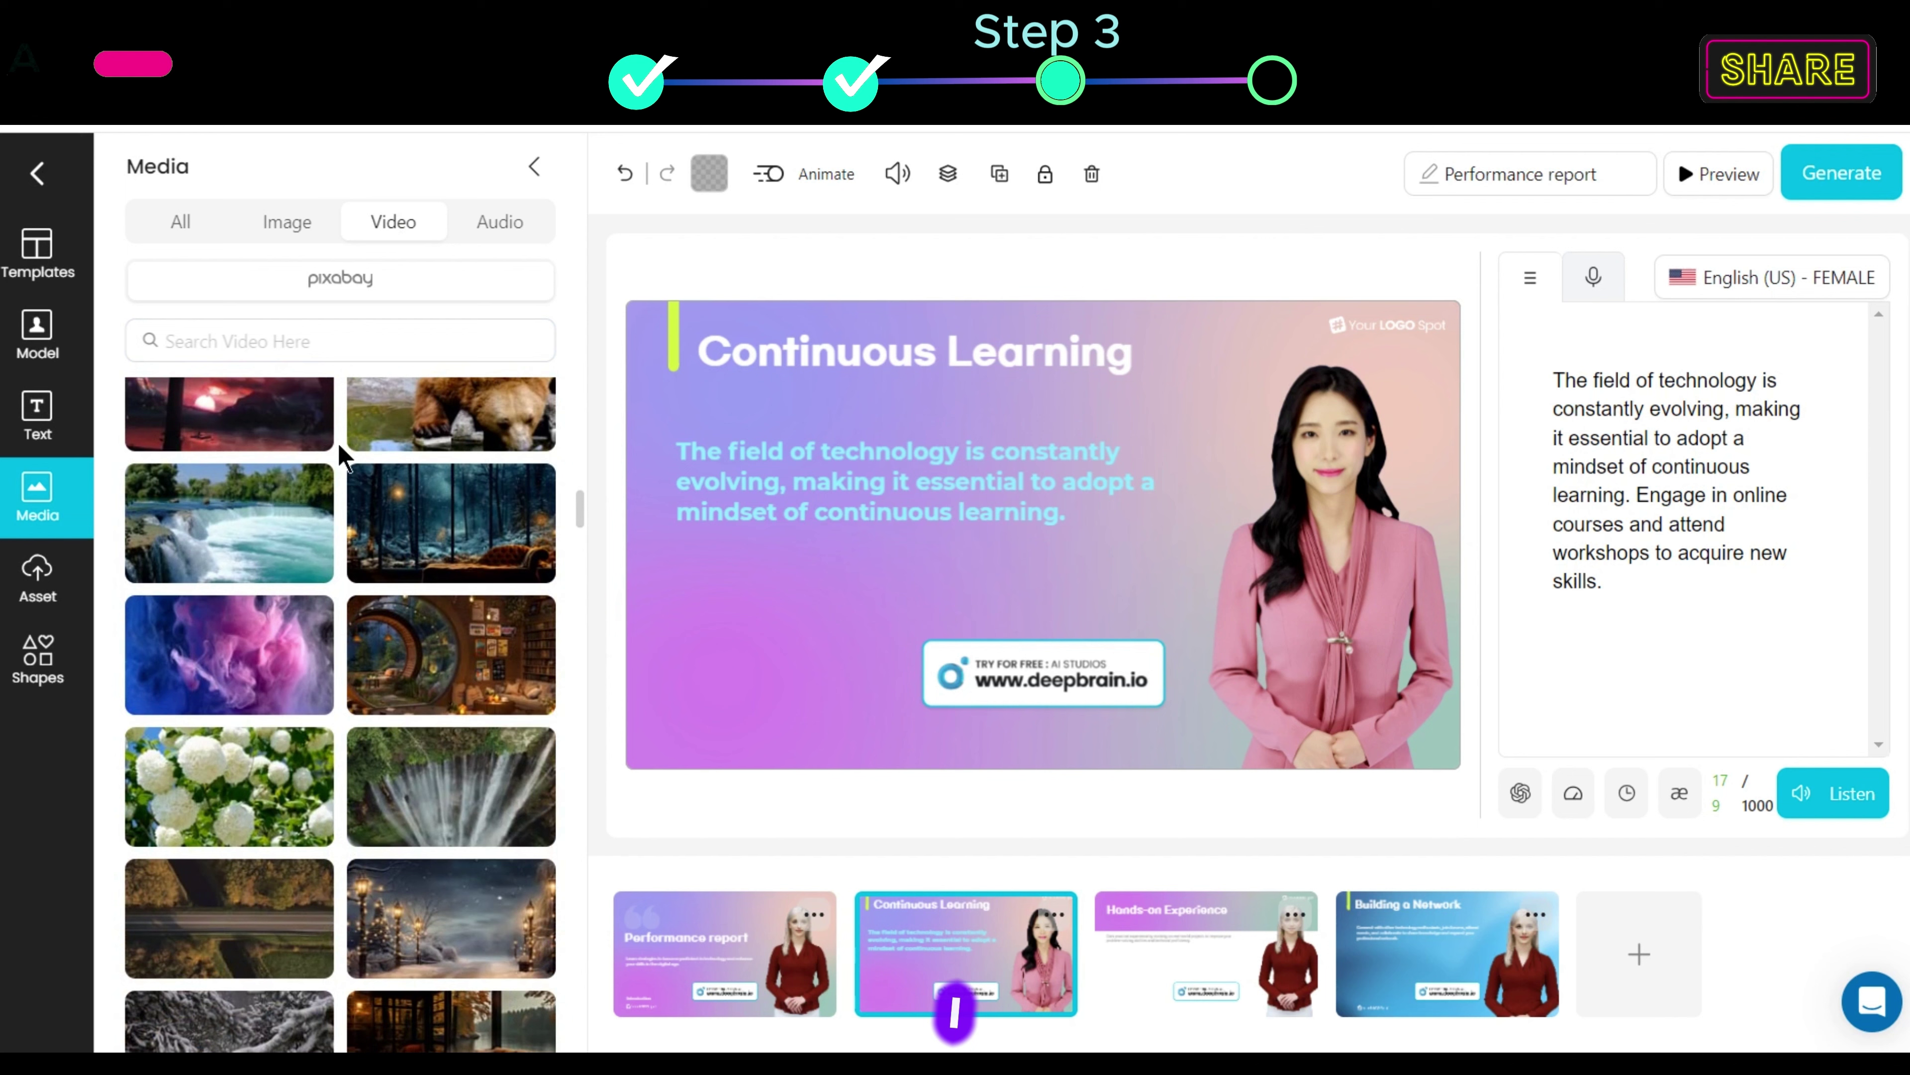
click(209, 686)
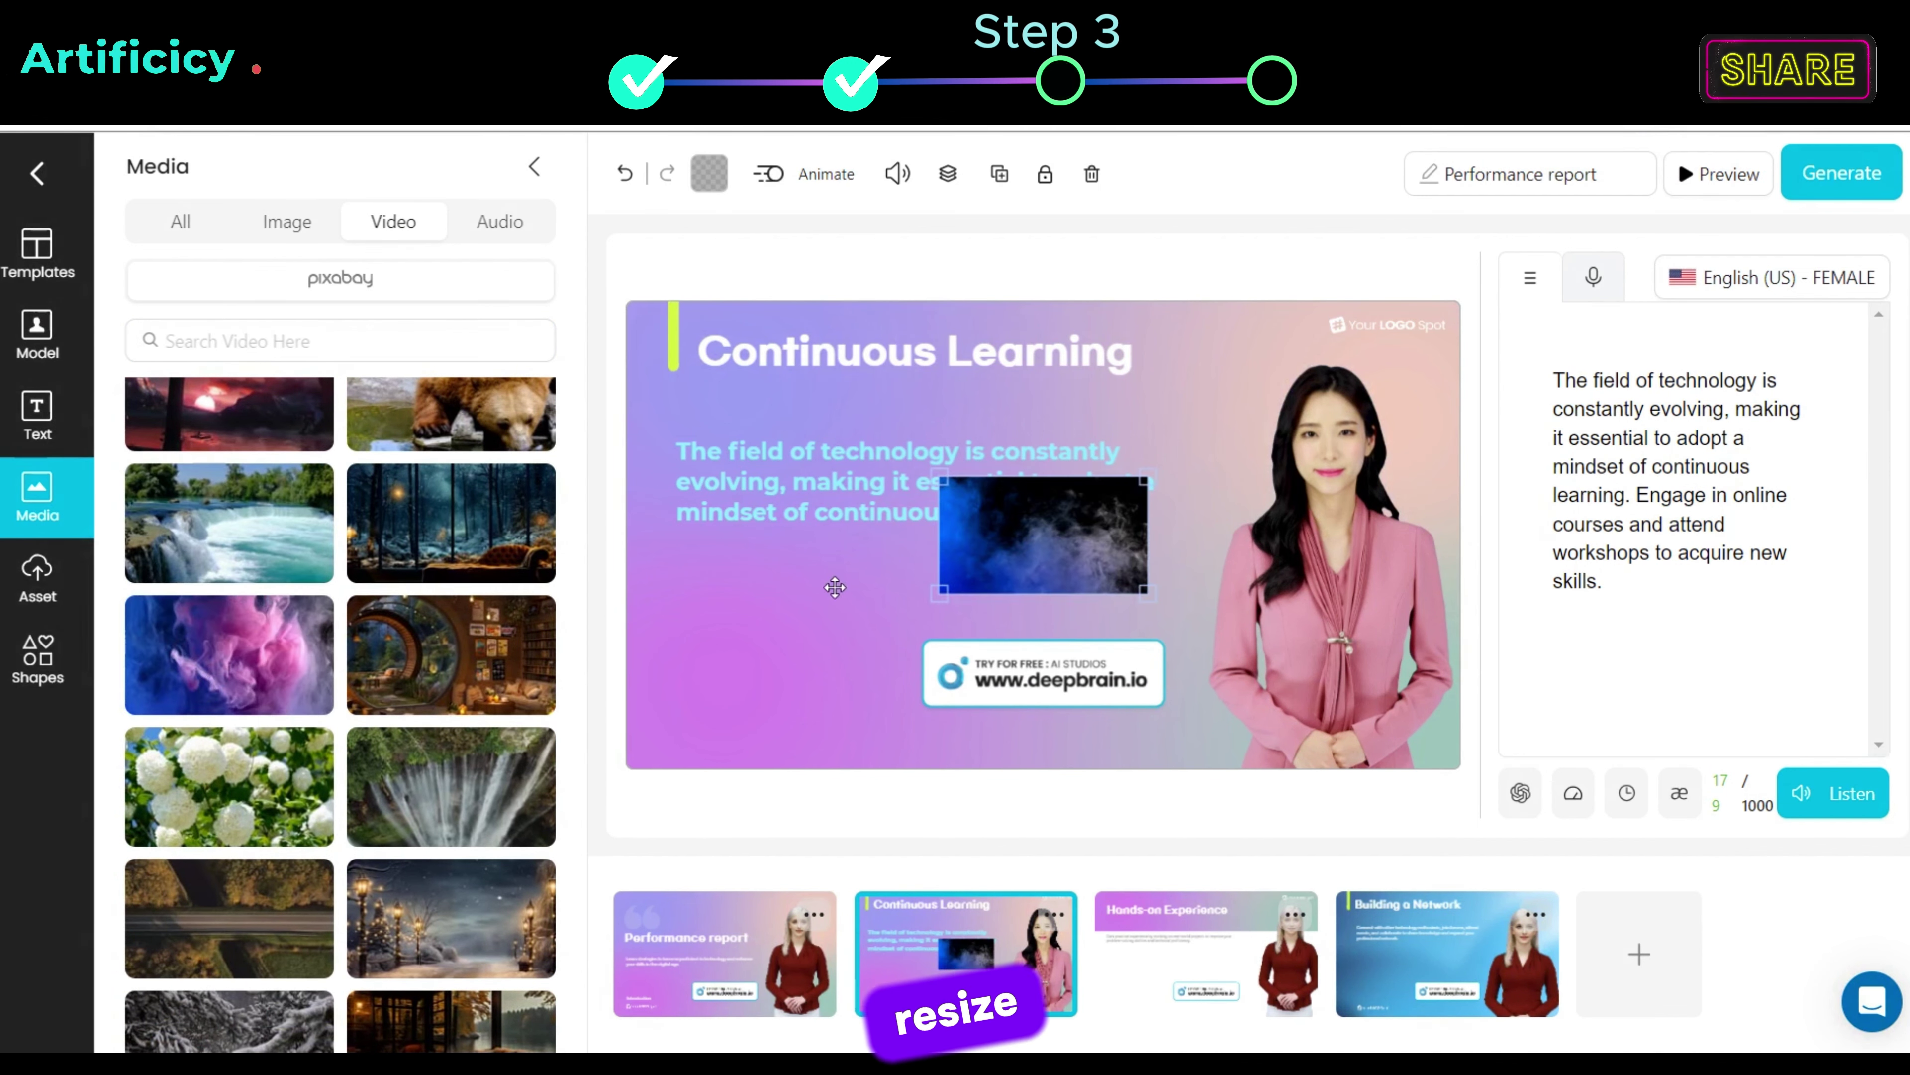
Step: Send the smoke video backward and resize it to cover the whole slide
drag(1108, 528, 1153, 538)
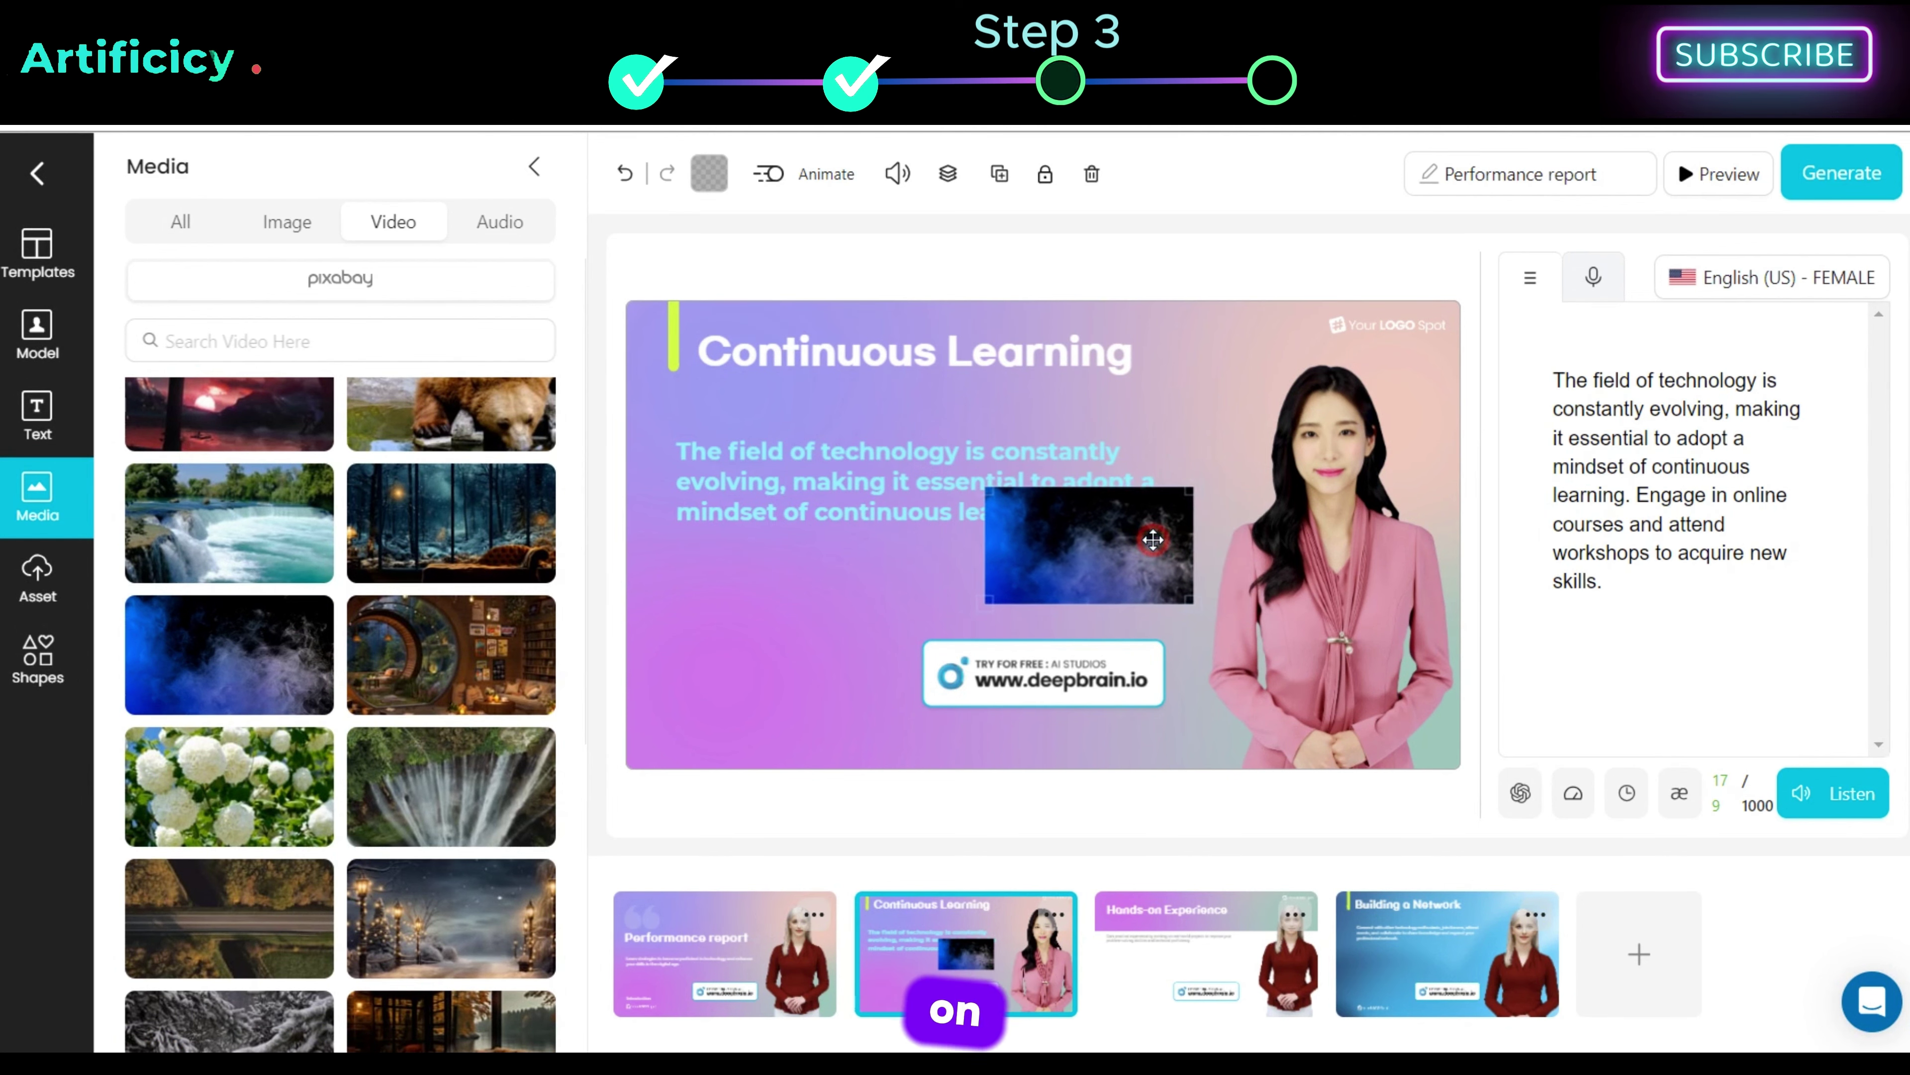
right_click(1153, 539)
mouse_move(1281, 639)
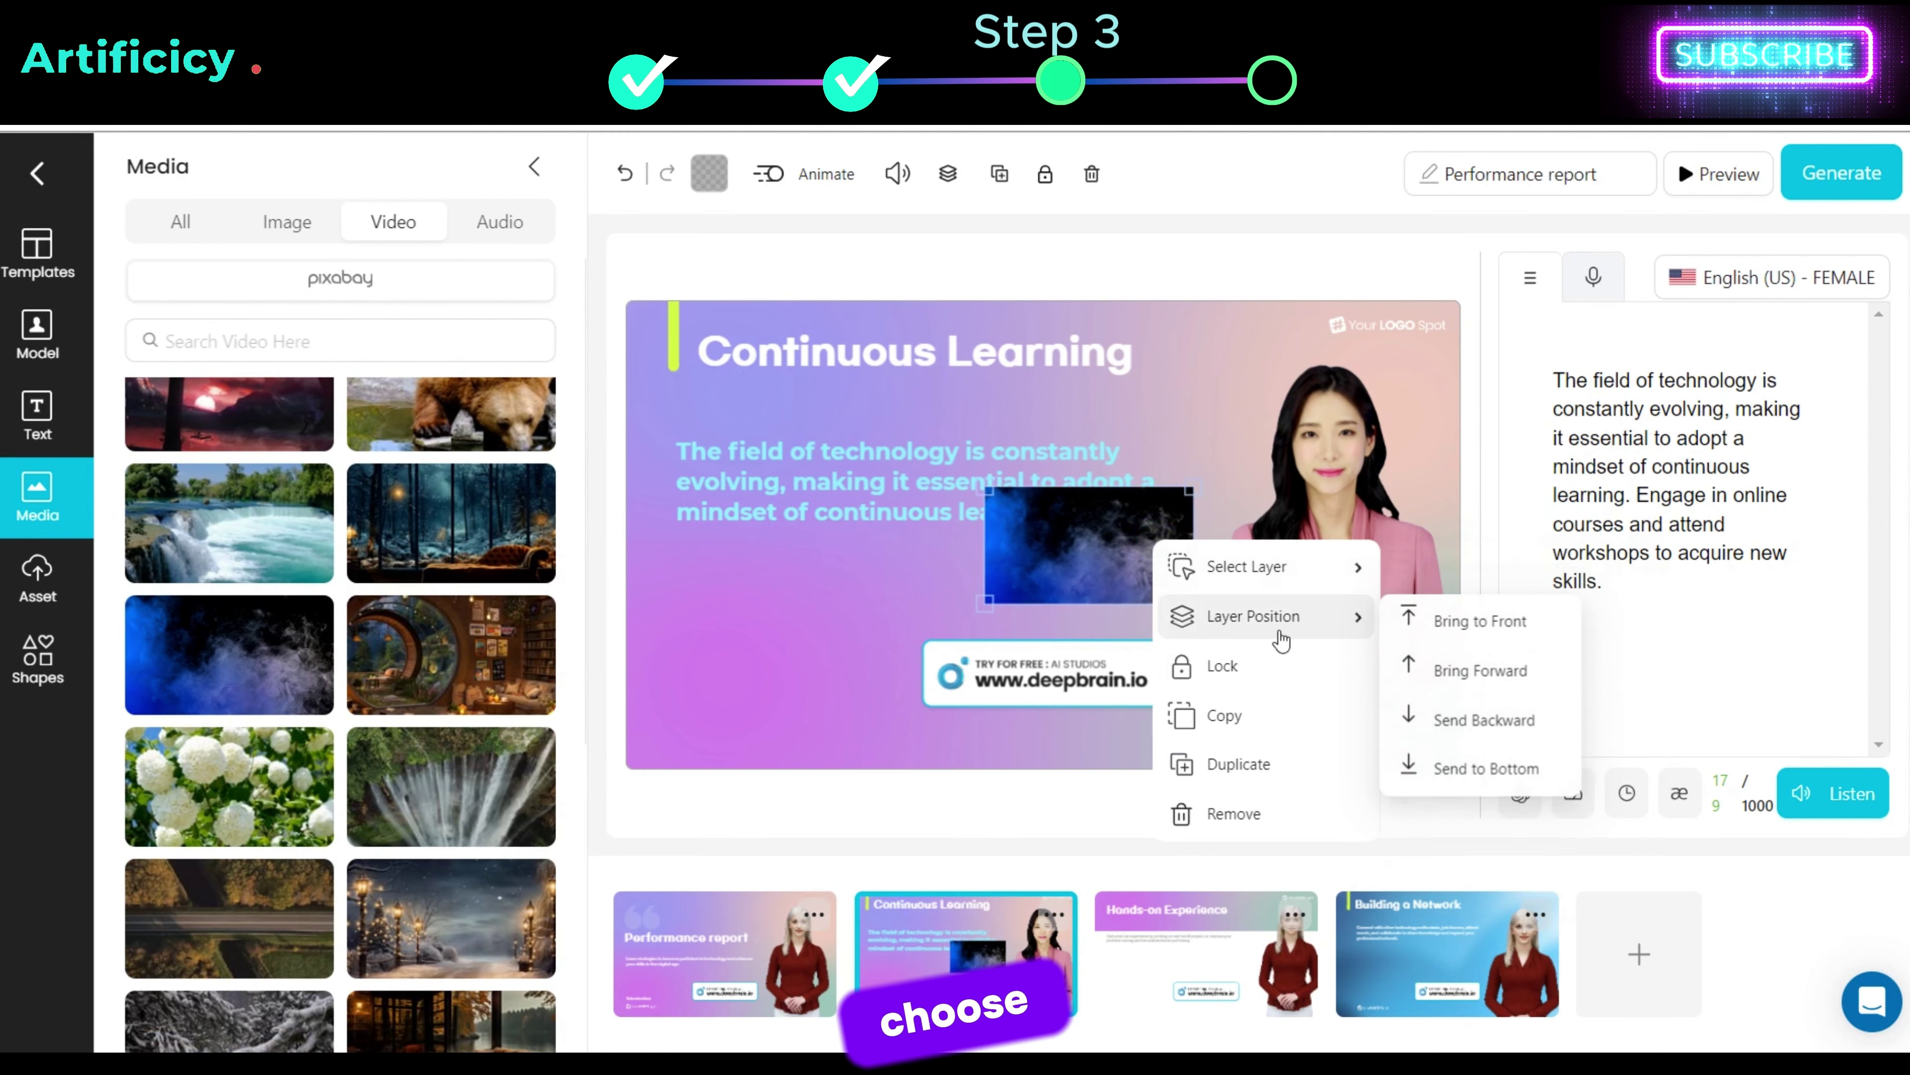
click(1474, 721)
drag(1102, 554, 715, 389)
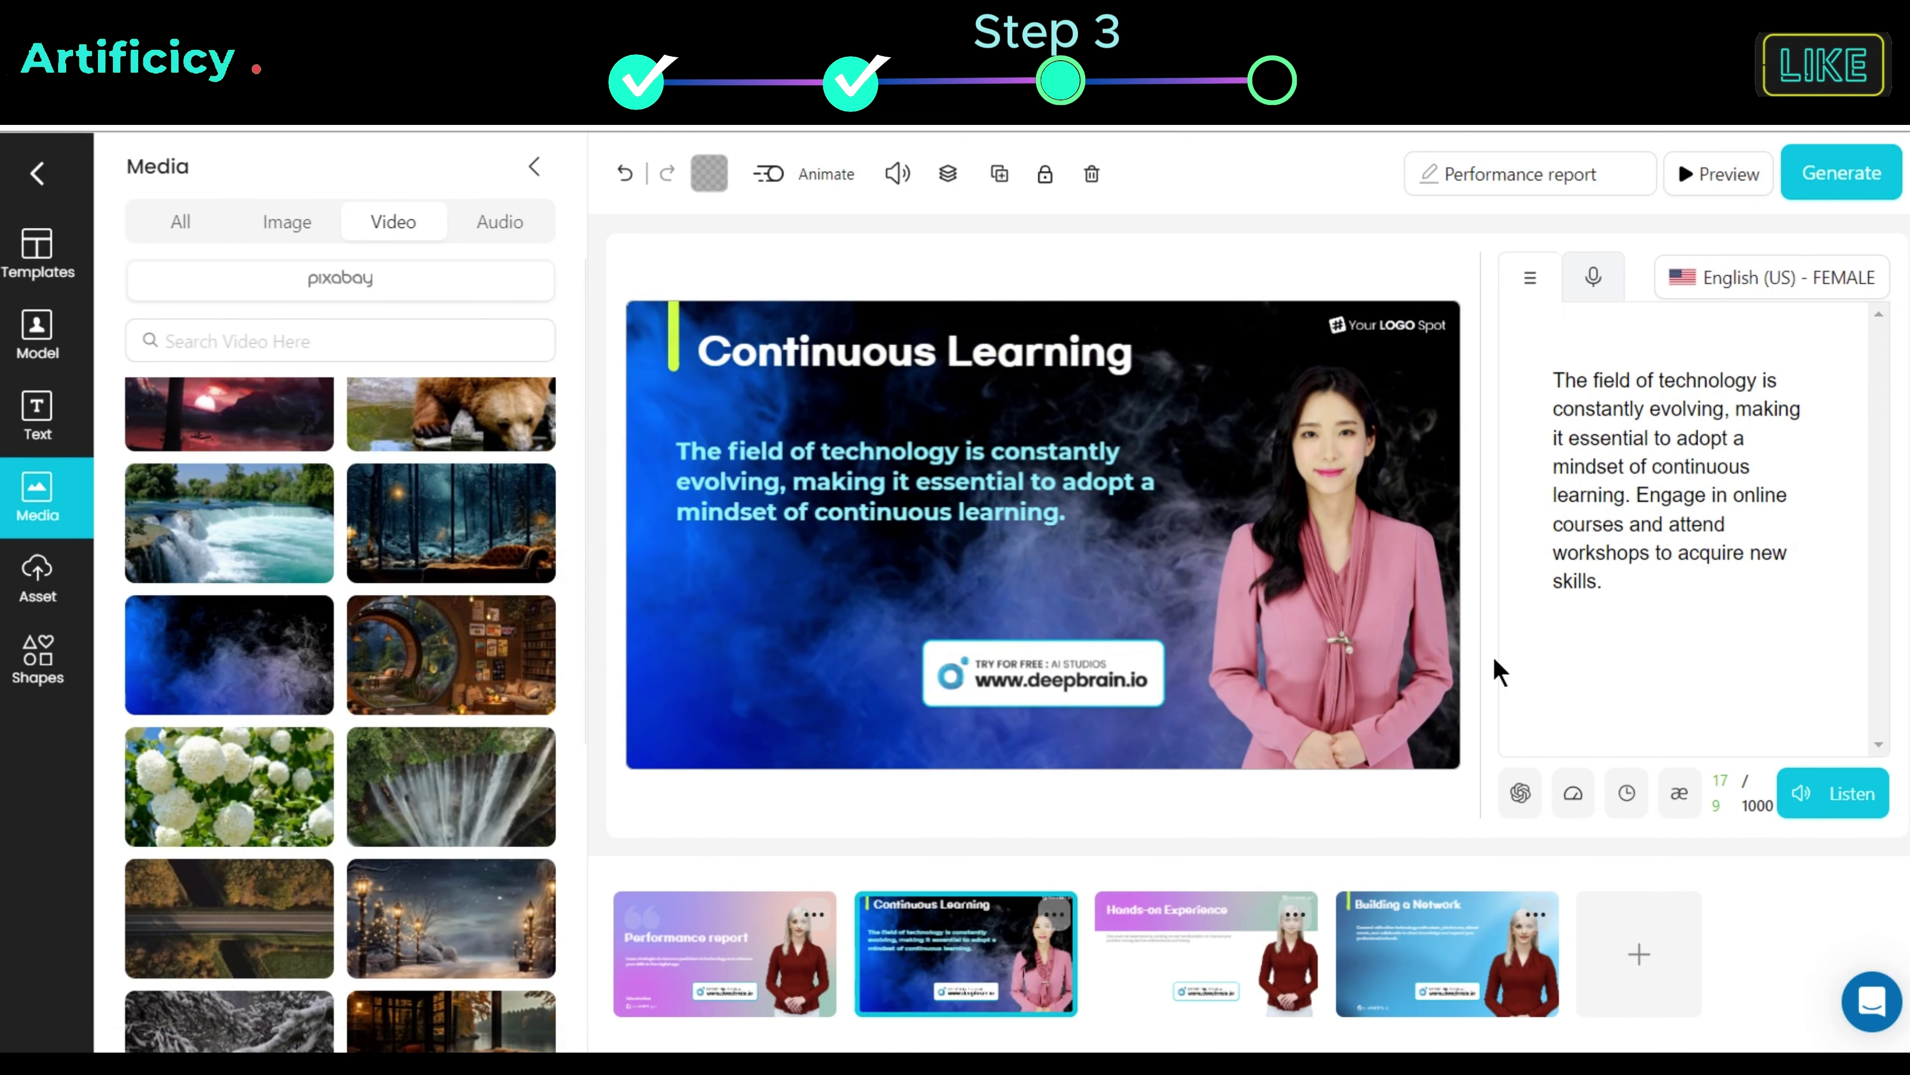
Step: Apply the Bad Behaviors music track to all scenes
click(516, 220)
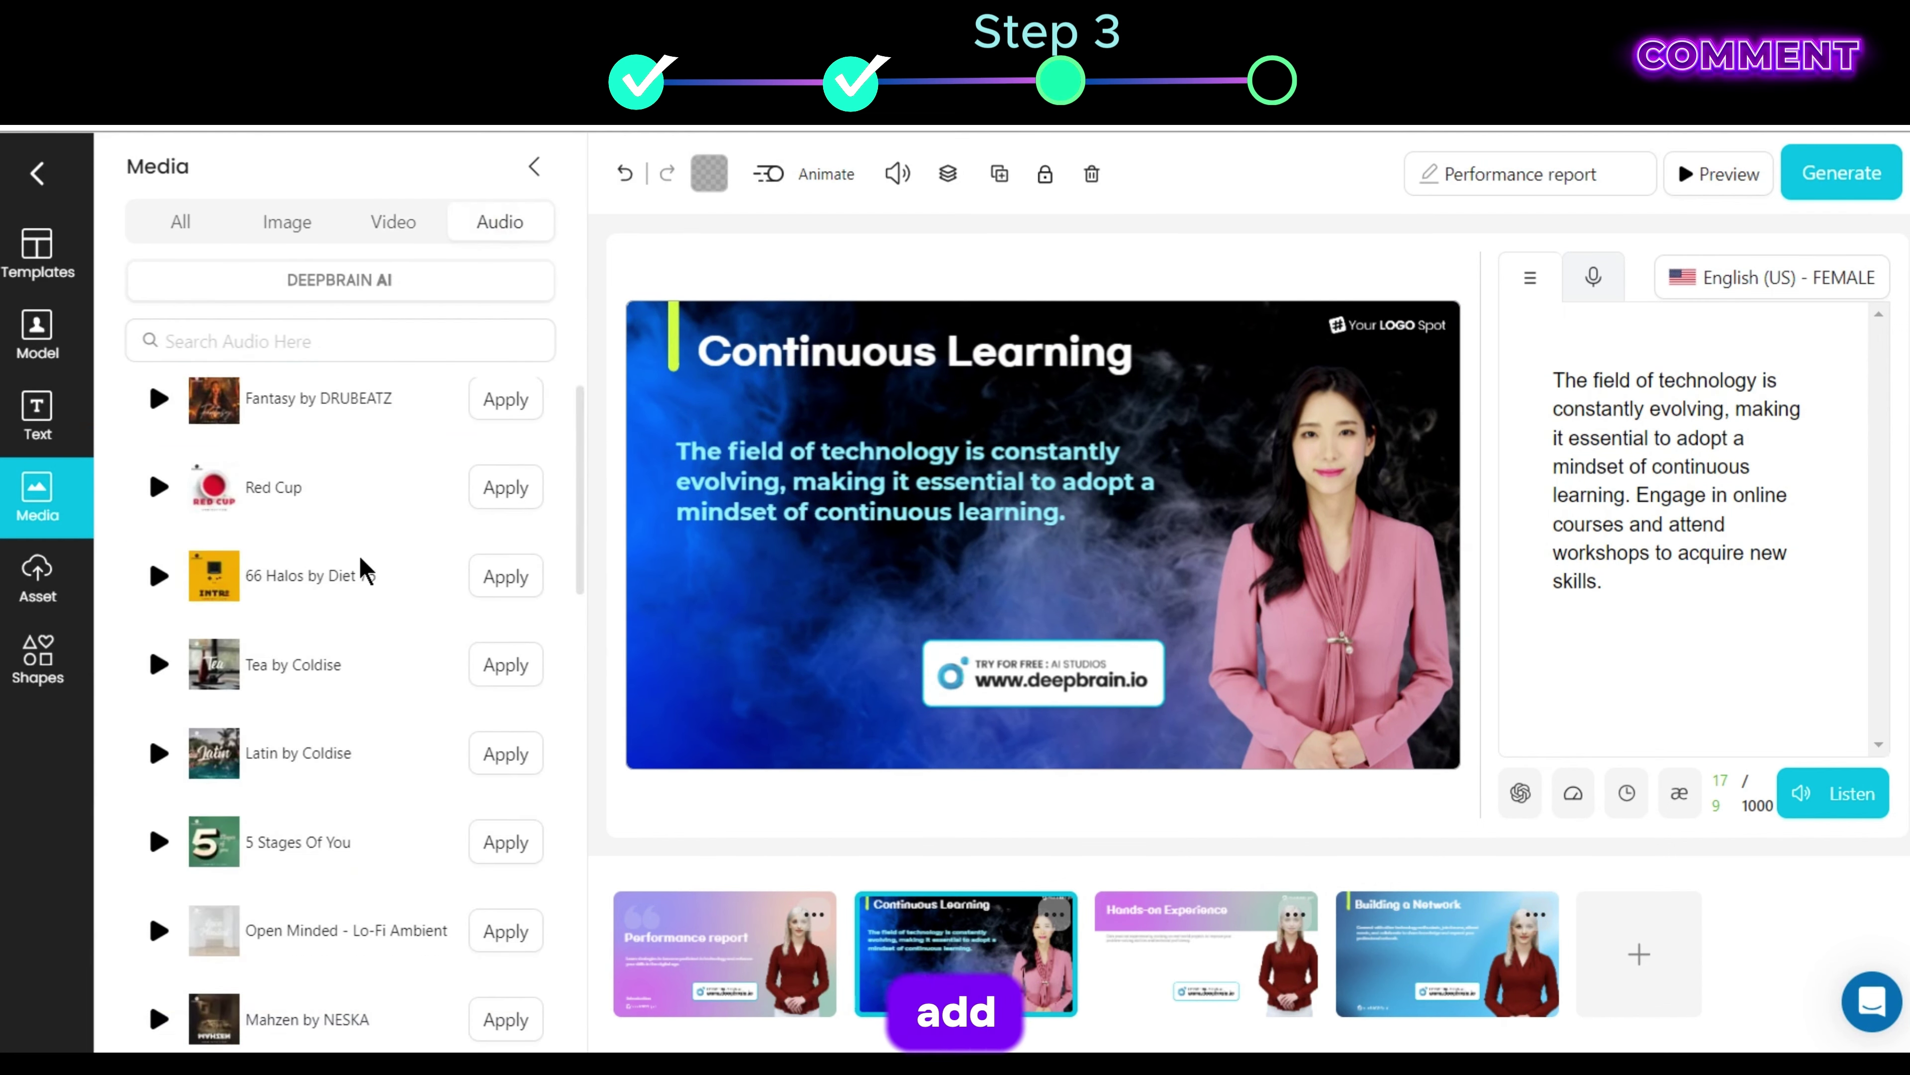
scroll(362, 640, down, 10)
click(531, 896)
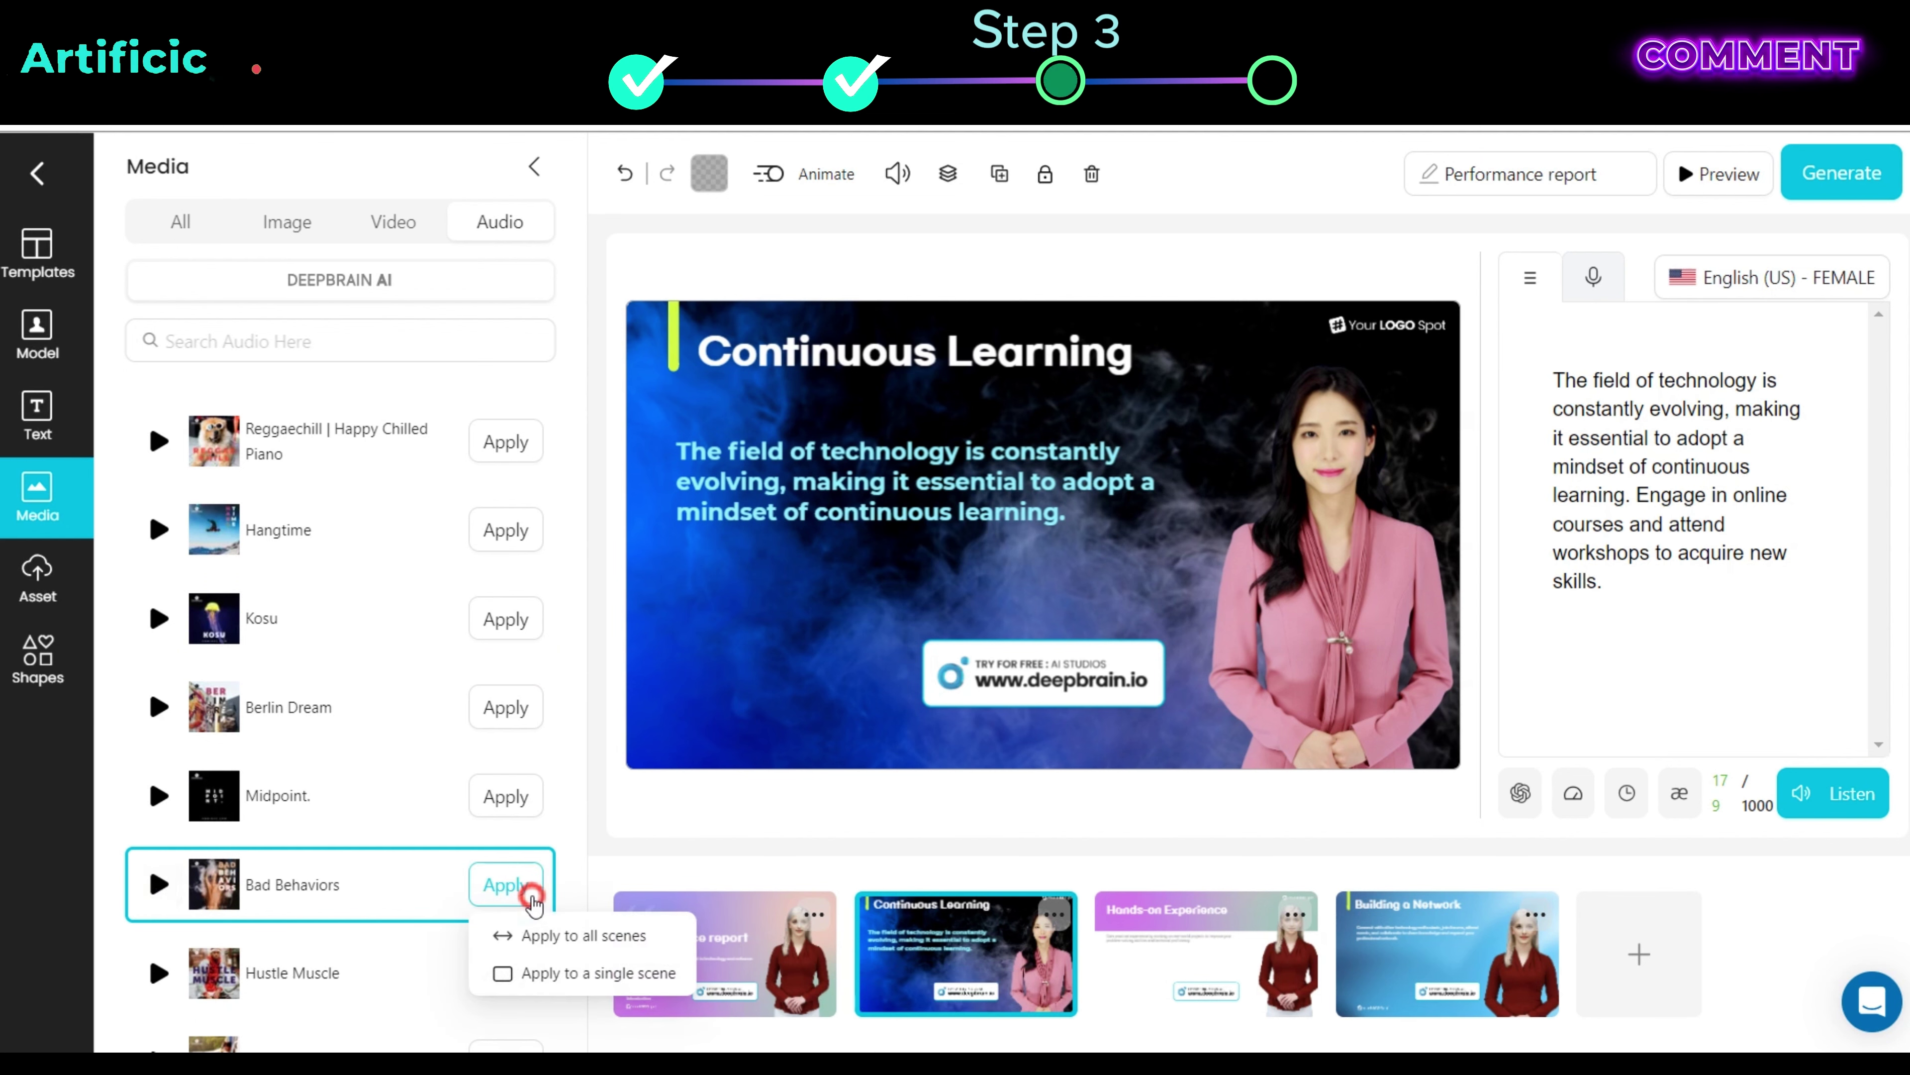
click(623, 935)
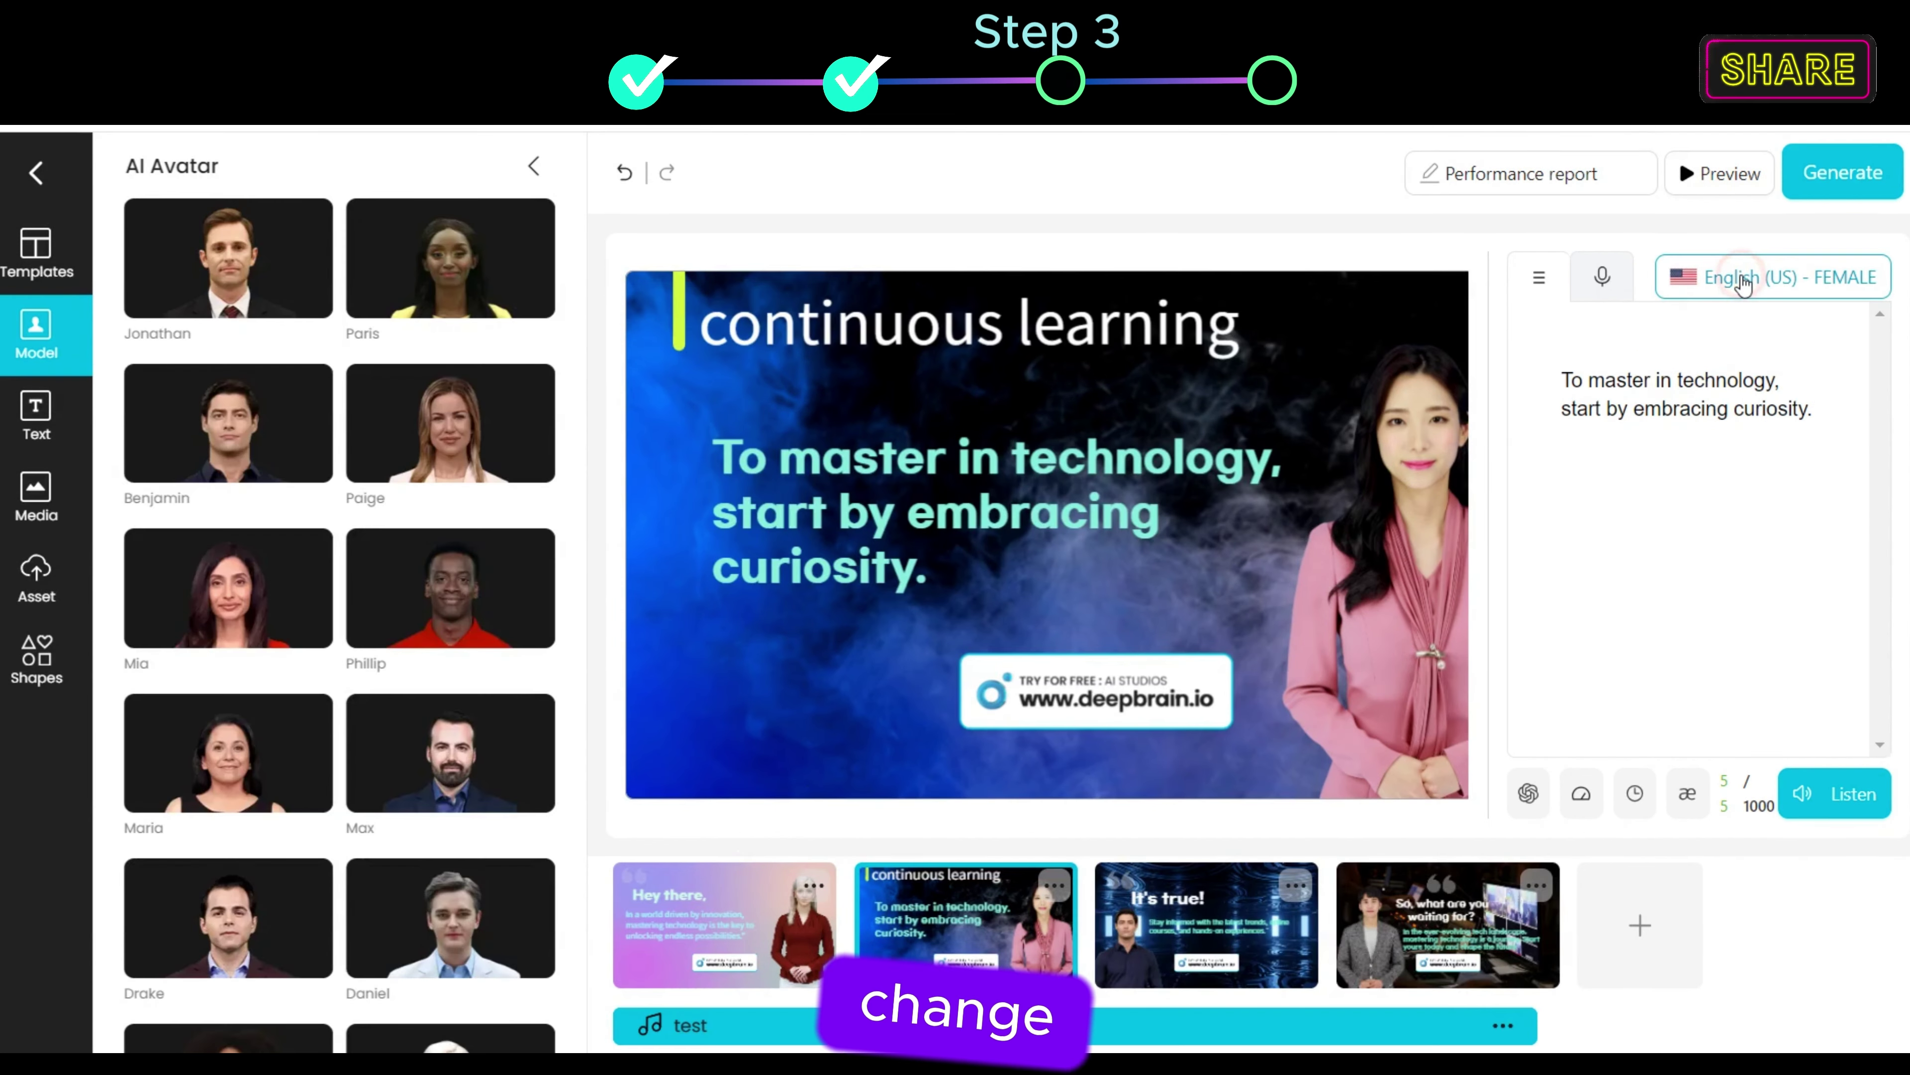
Step: Browse the narrator voice choices
click(1742, 284)
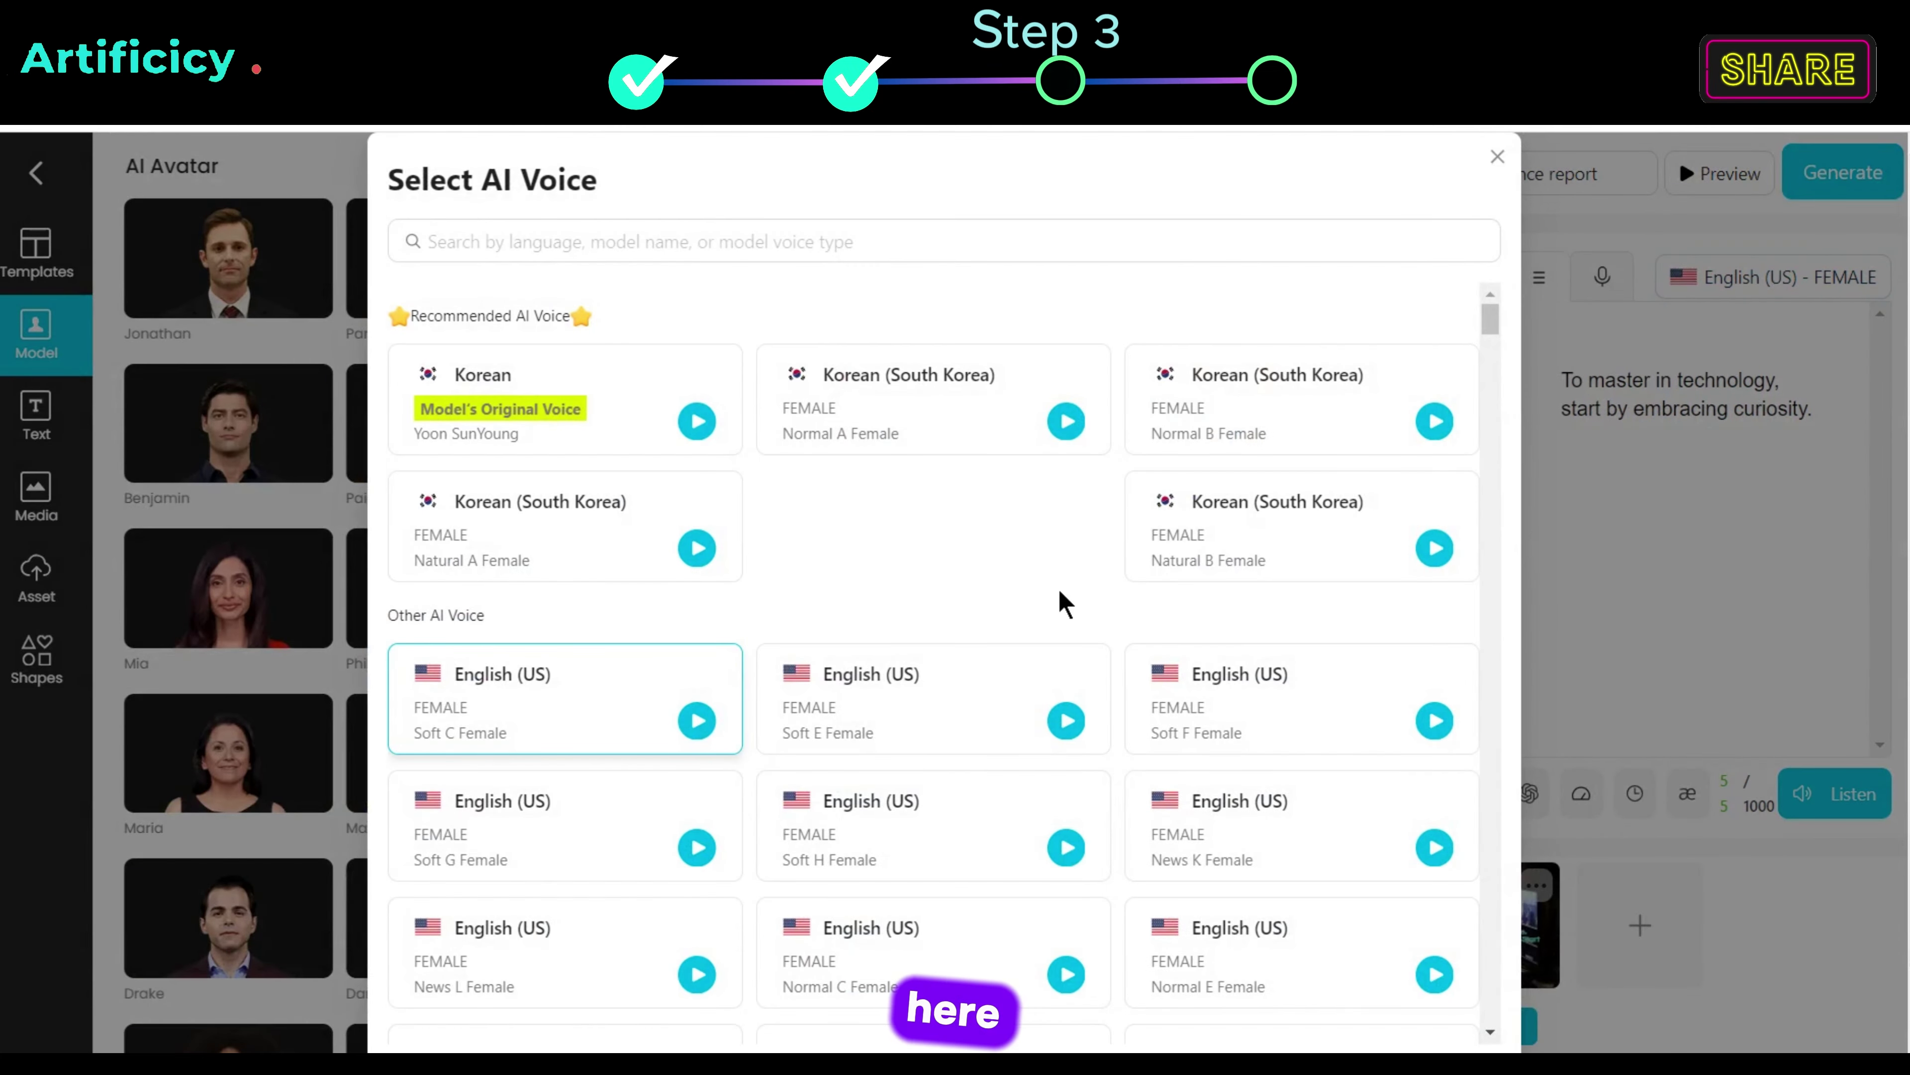
scroll(1063, 602, down, 12)
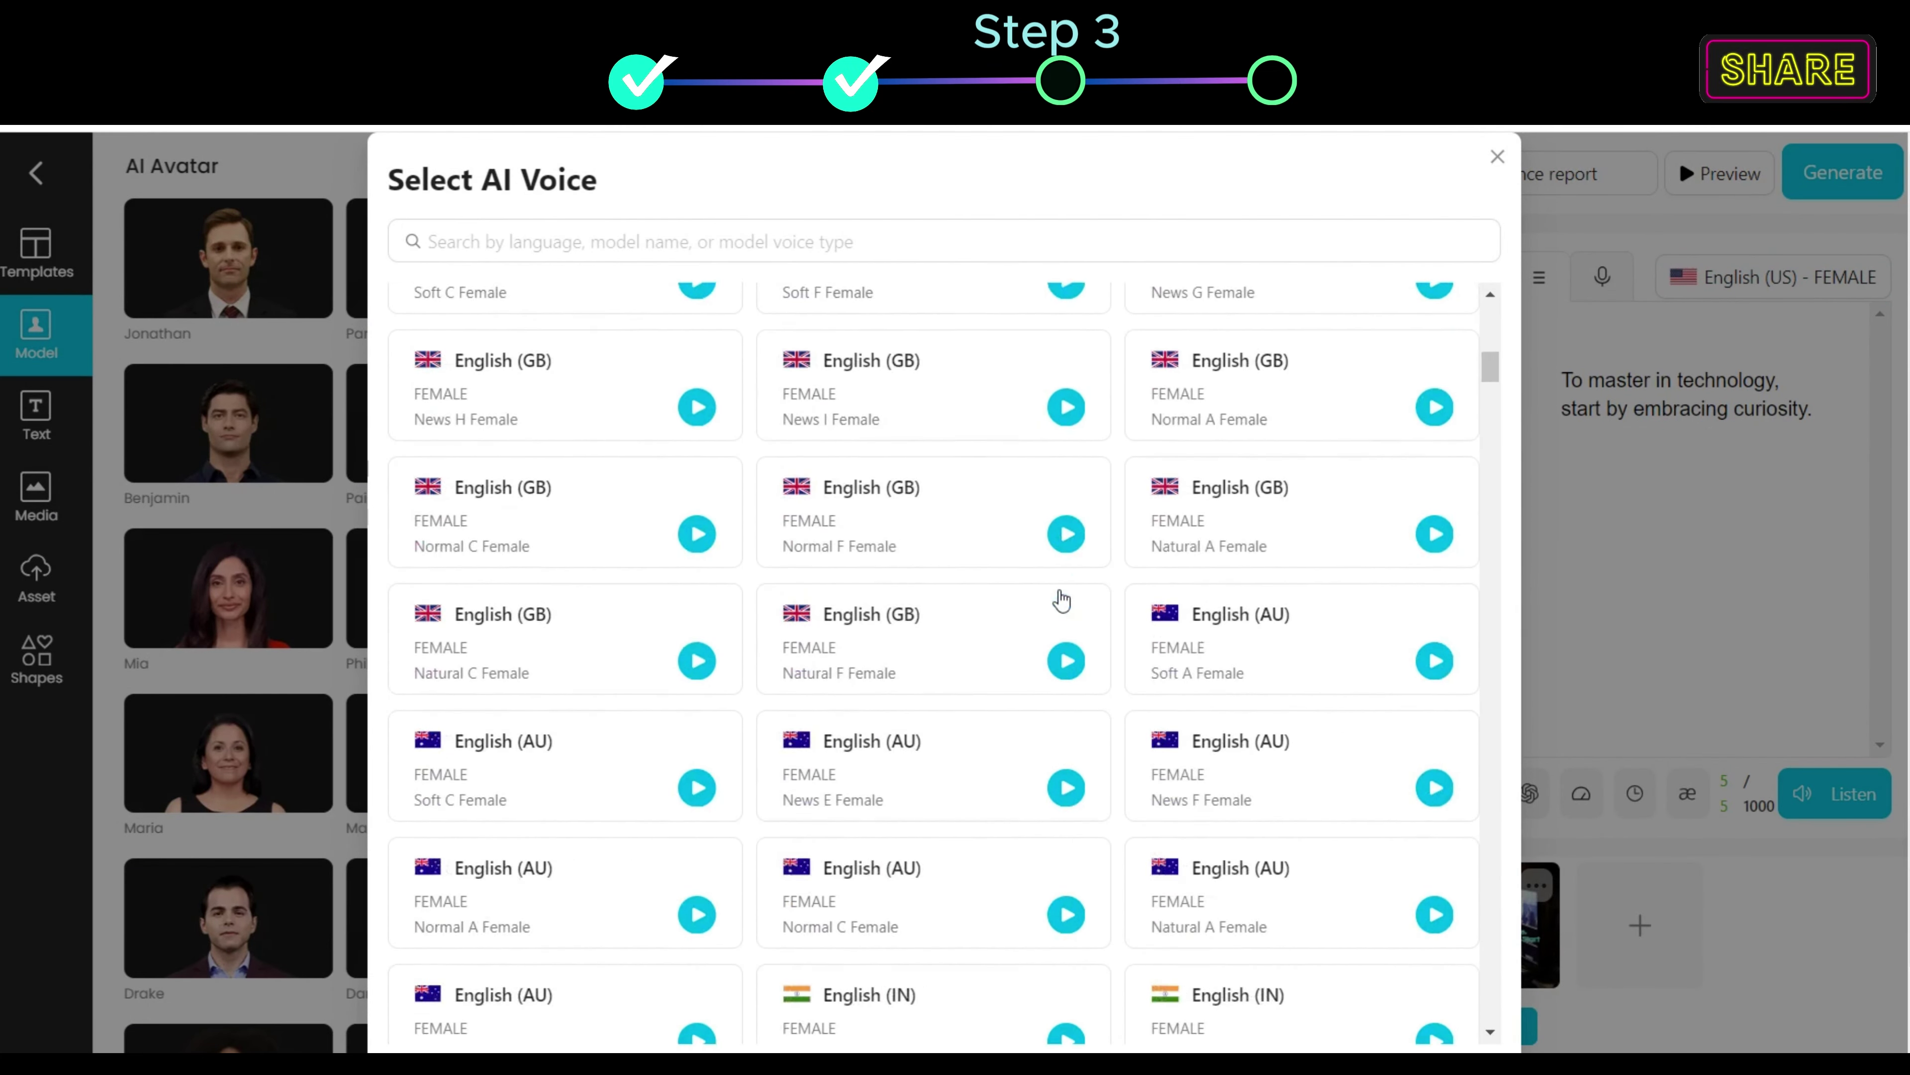
scroll(1061, 600, down, 5)
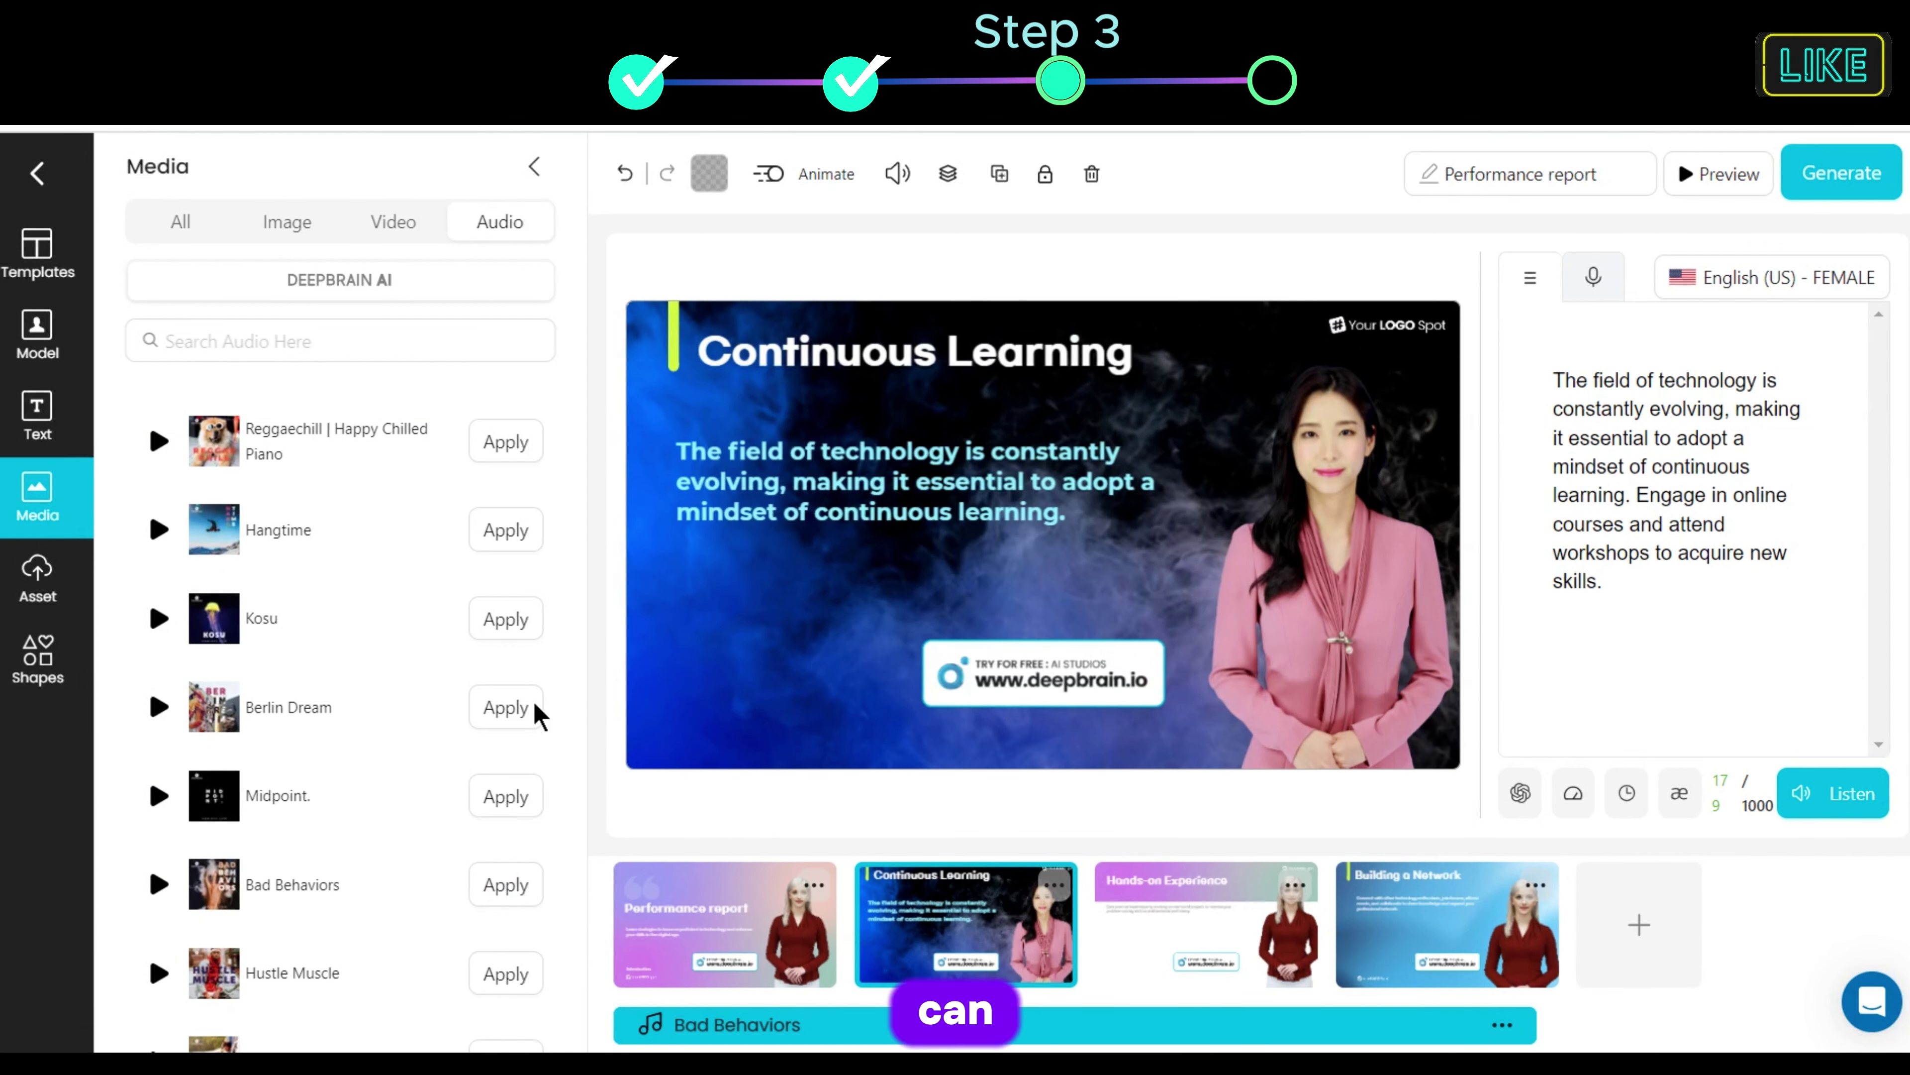
Step: Look through the Shapes and Animate panels, then collapse the left sidebar to widen the editor
click(30, 691)
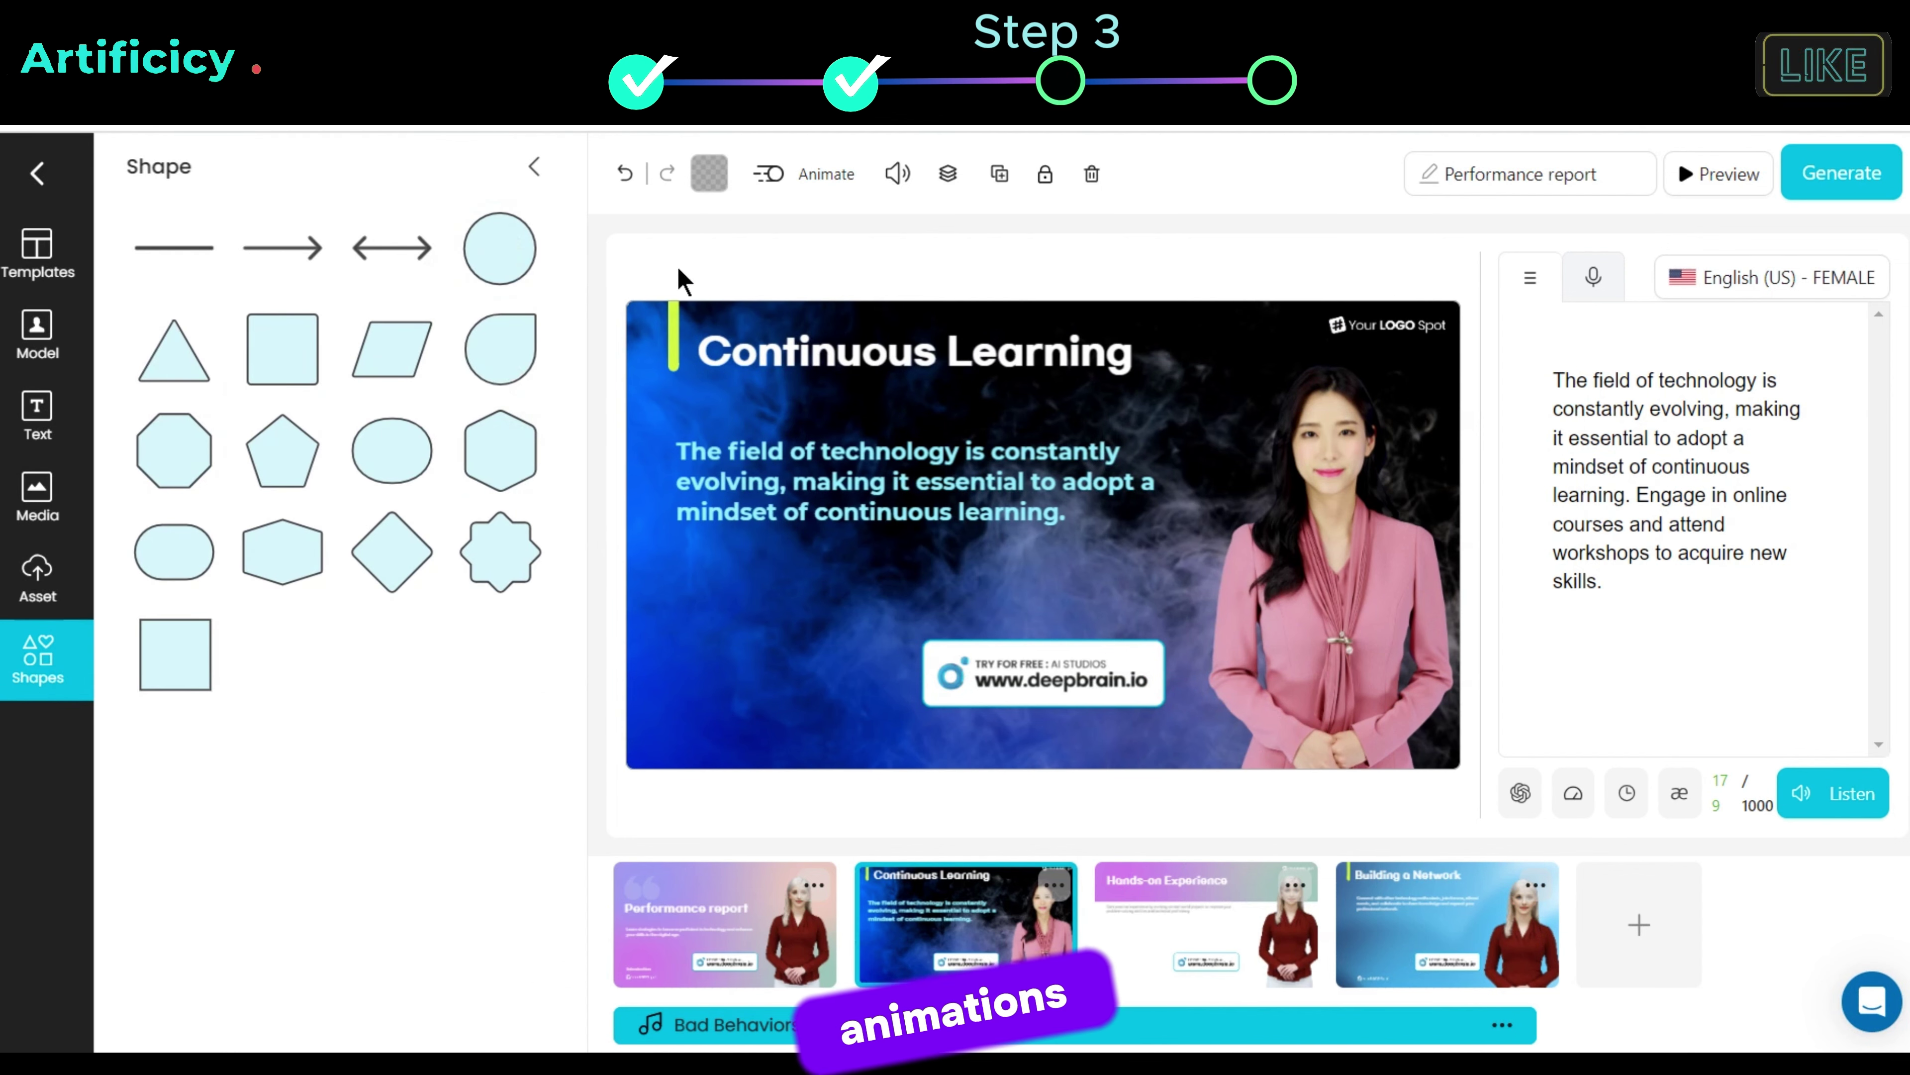
click(816, 188)
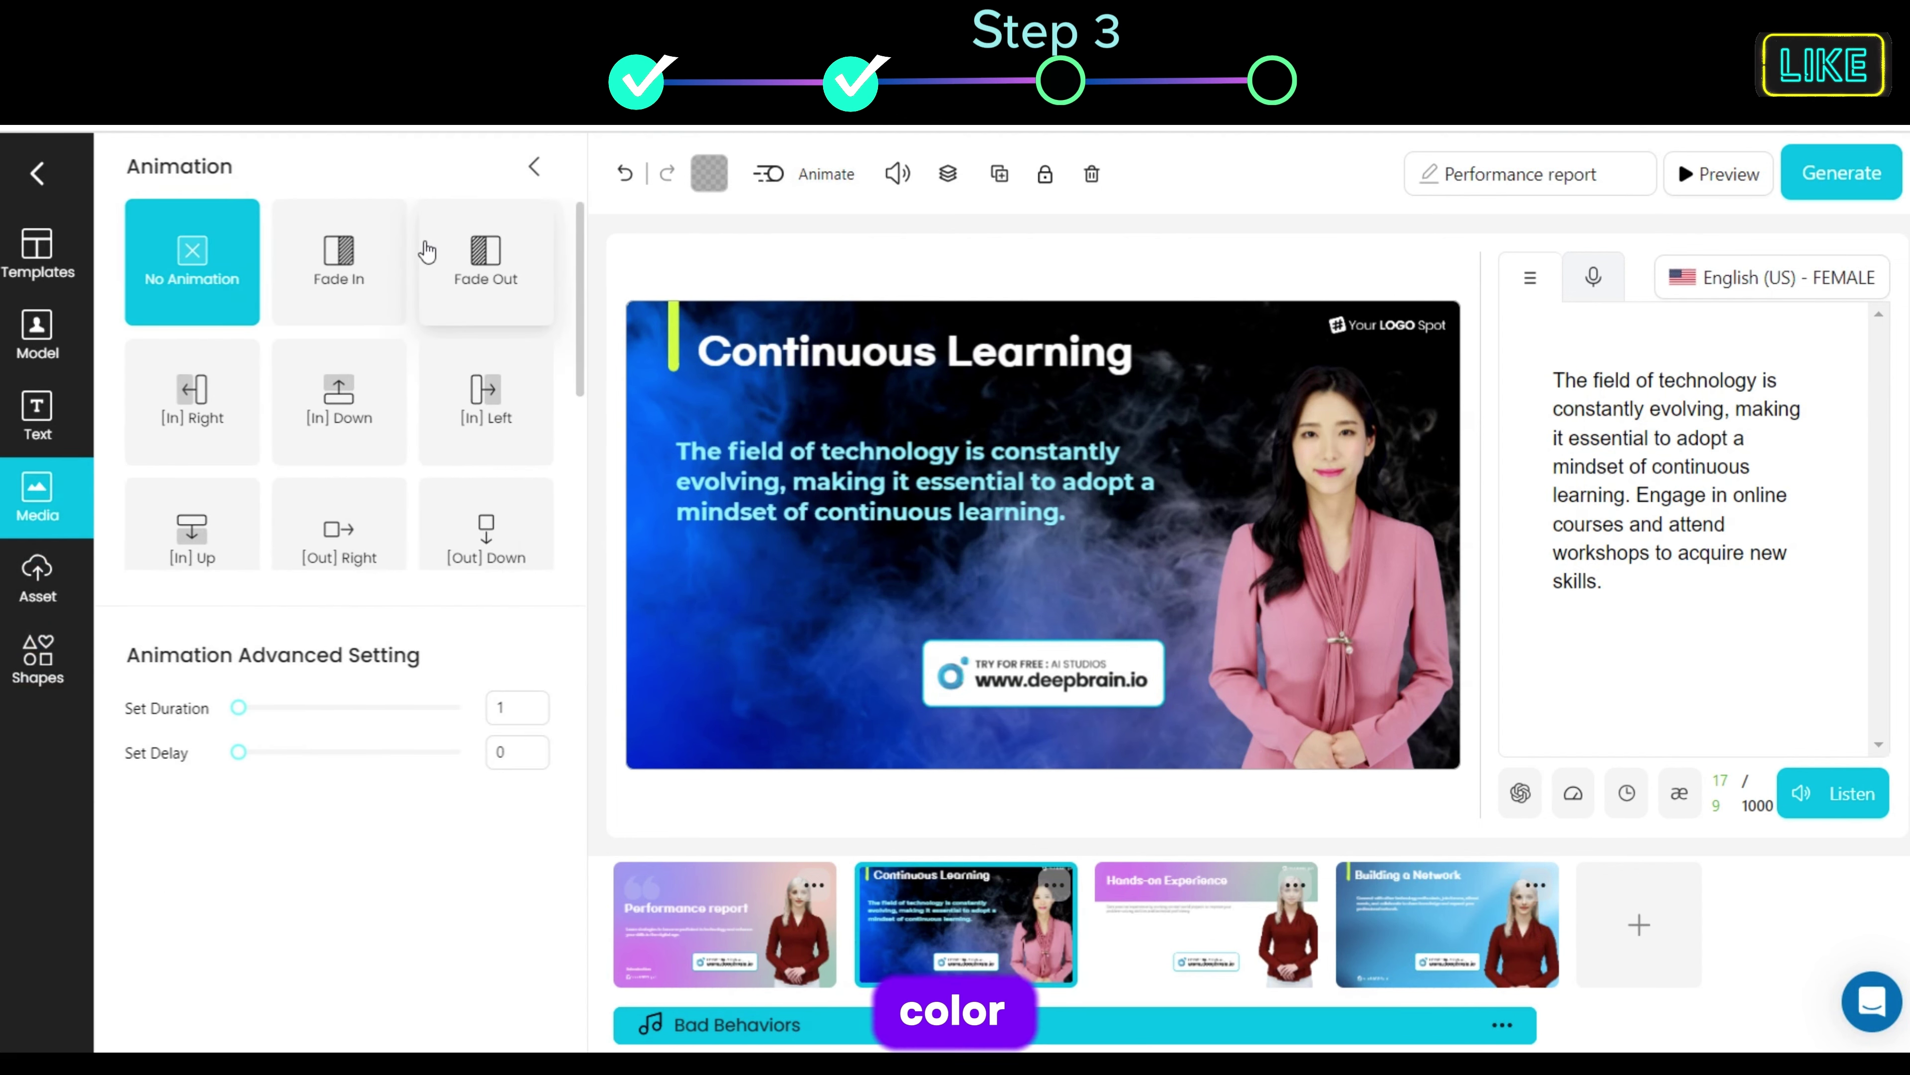
scroll(203, 406, down, 4)
click(825, 820)
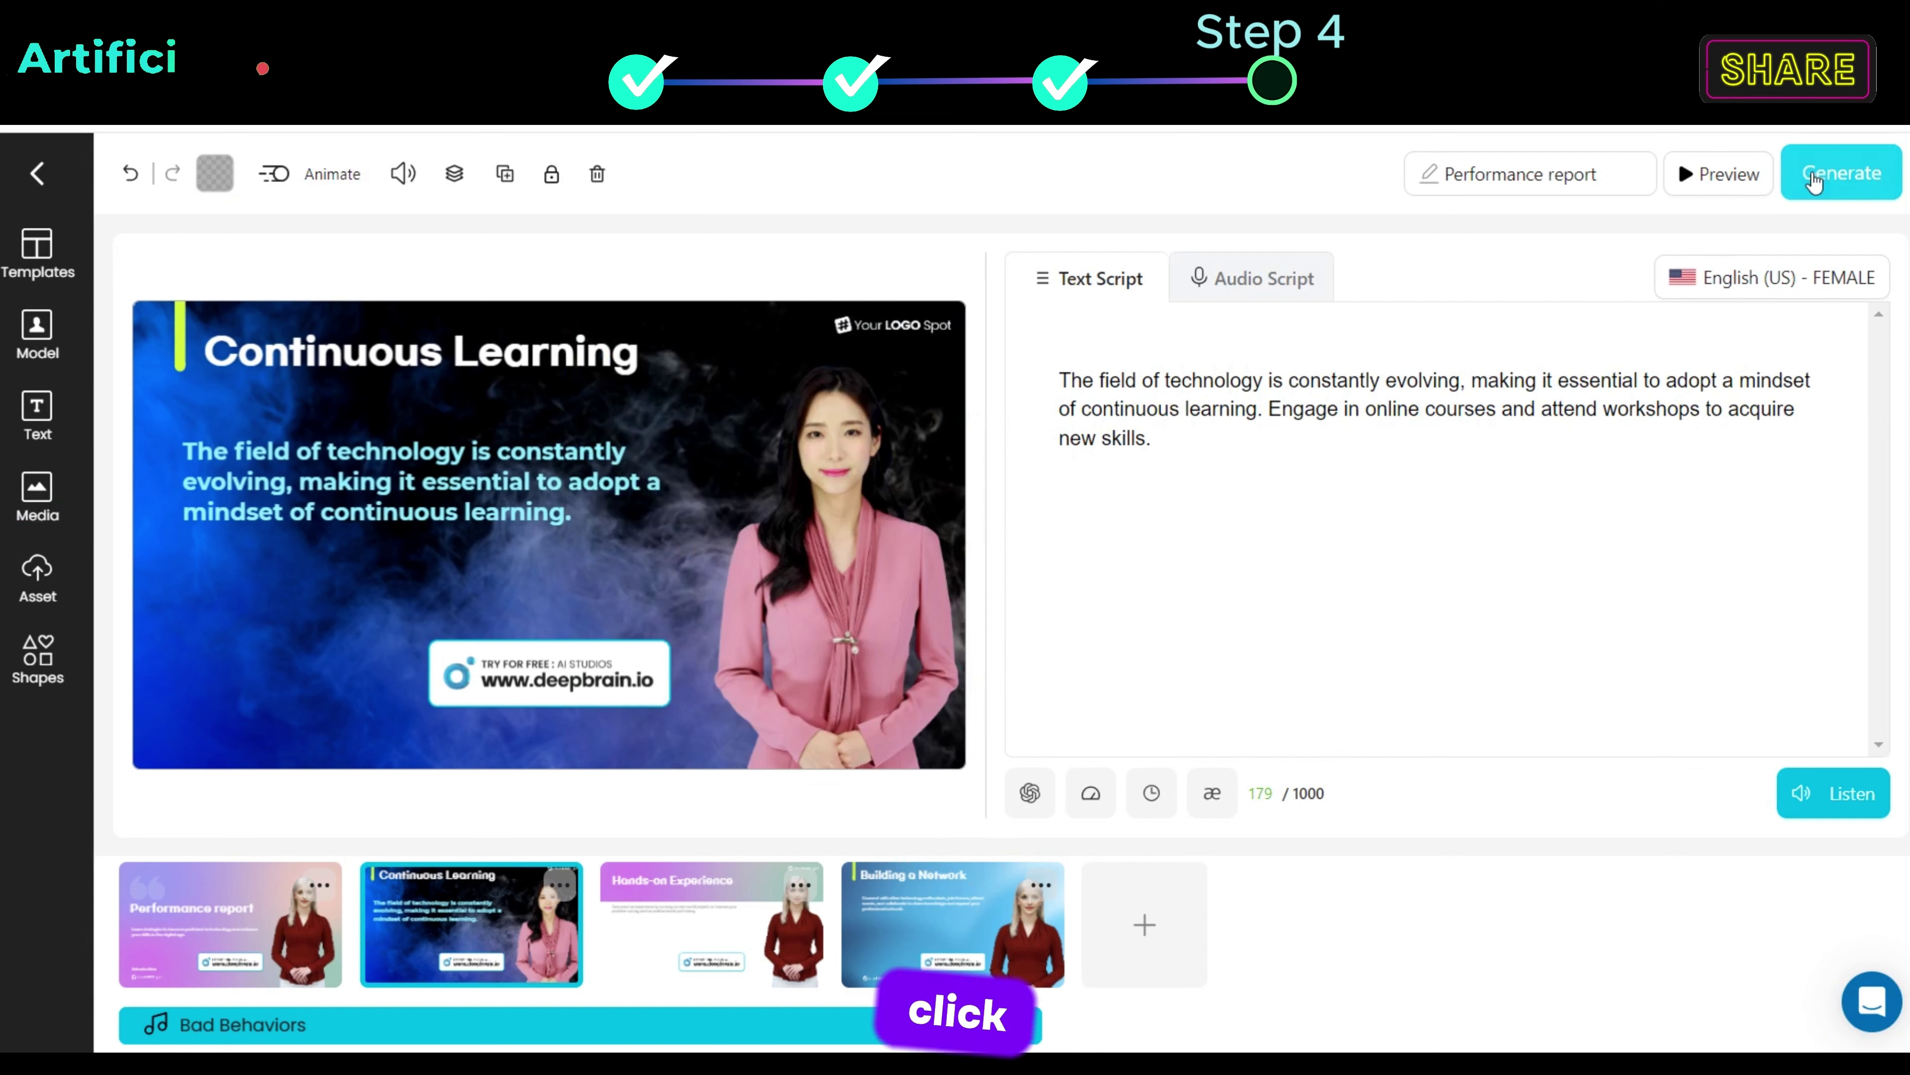
Step: Start generating the video with the Entire Video export option
click(1815, 178)
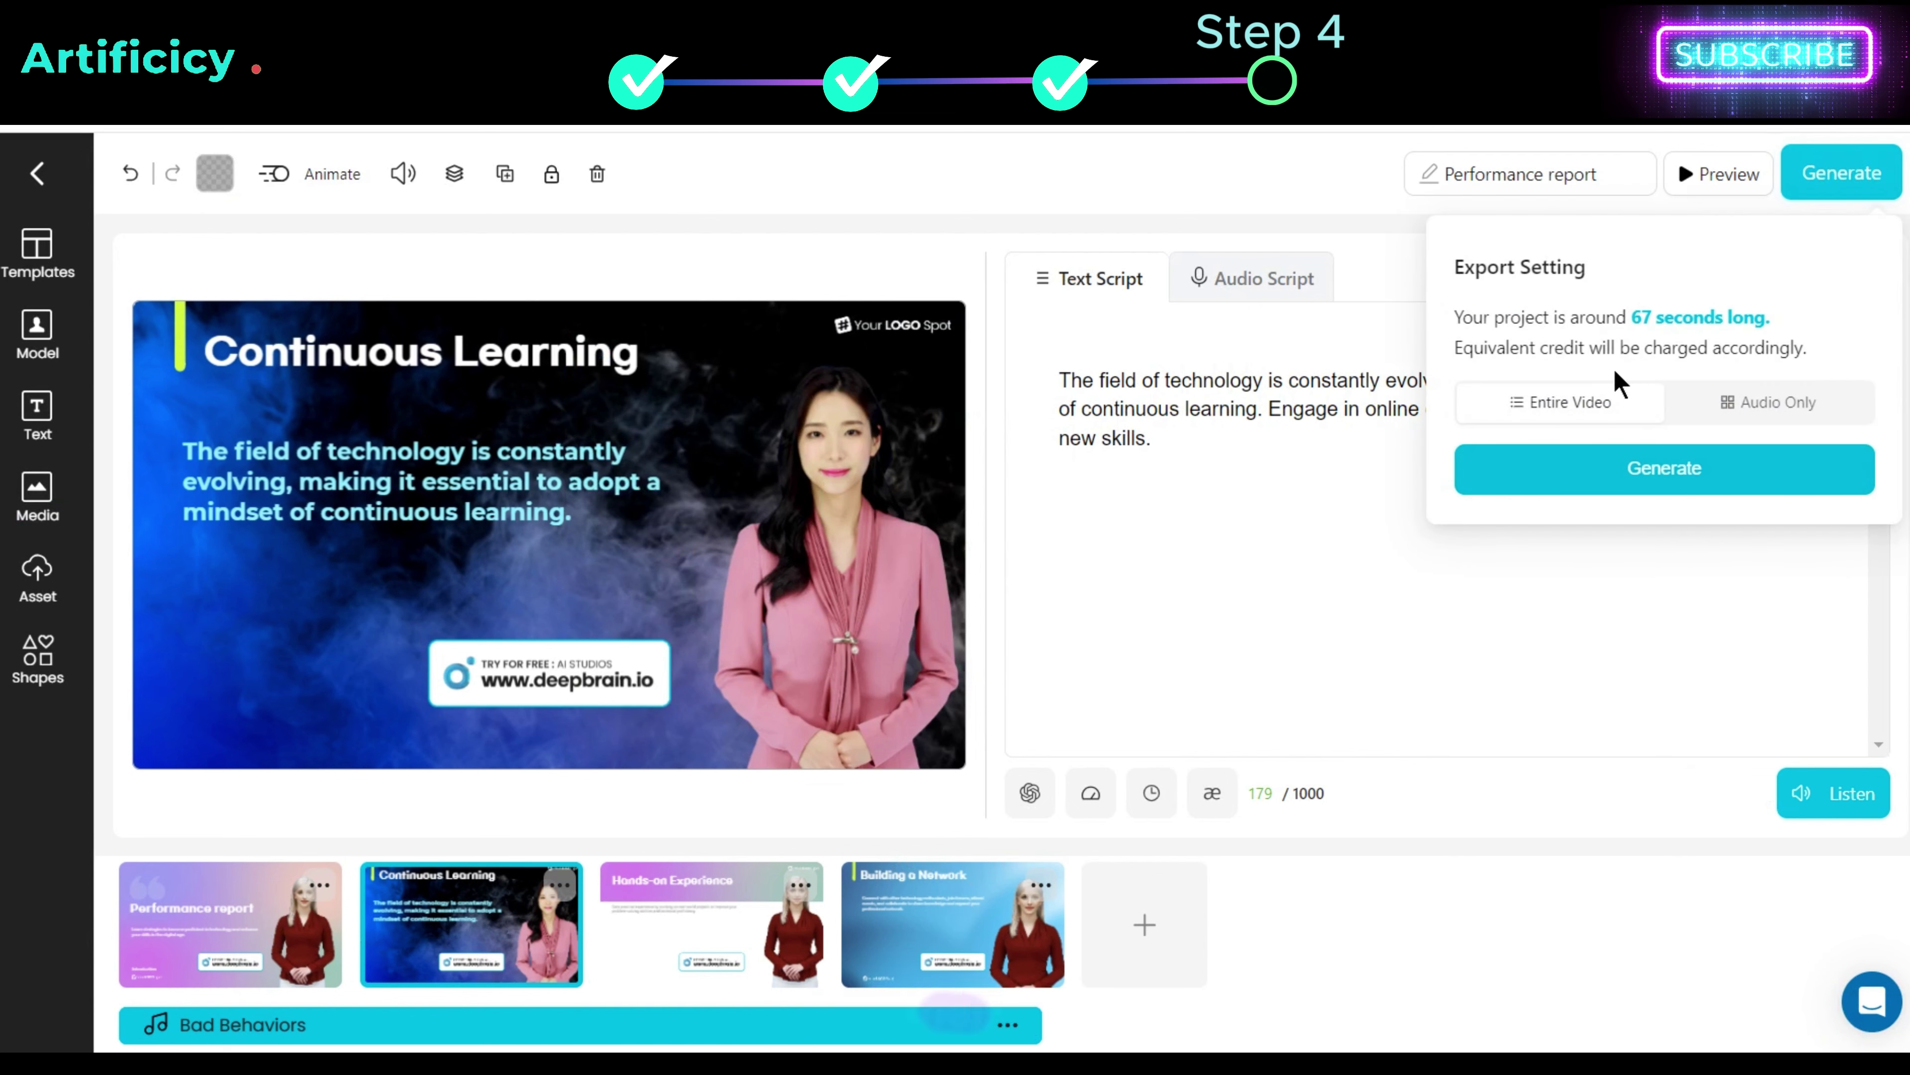
click(1564, 407)
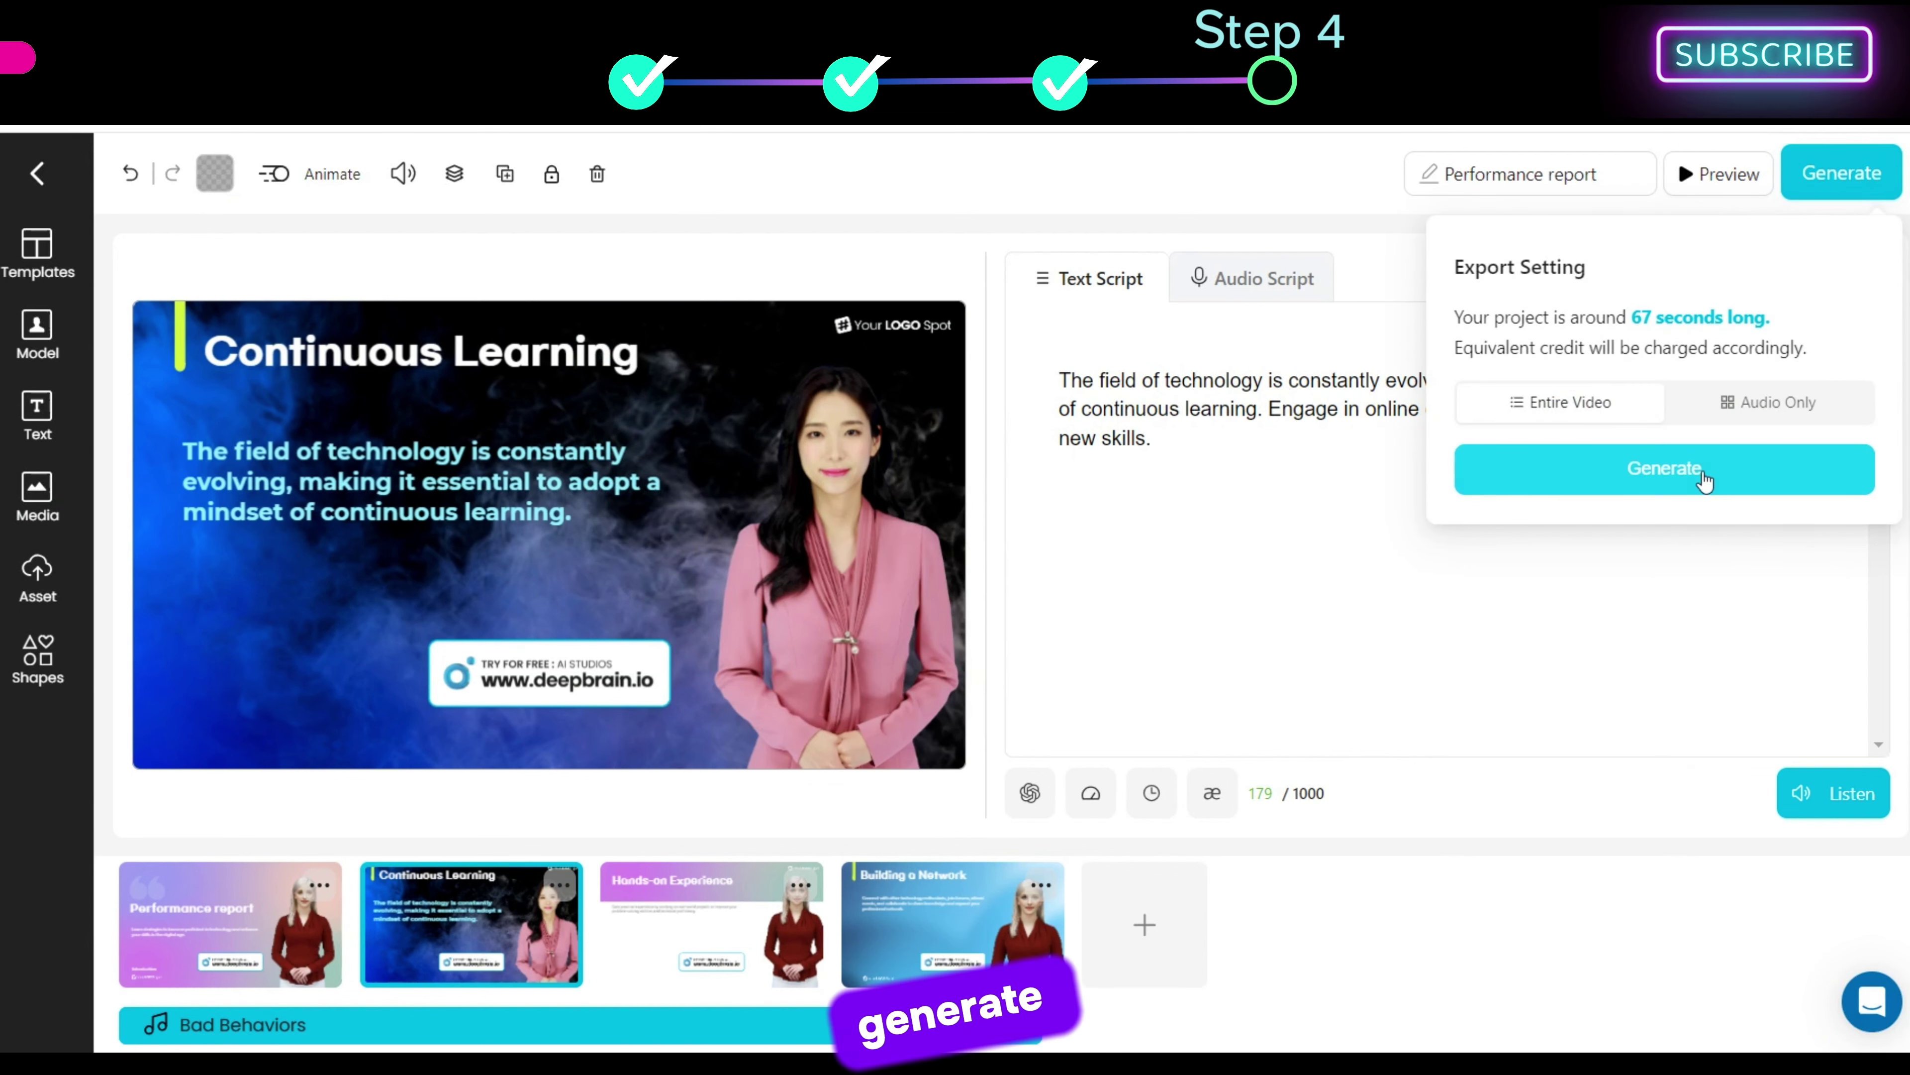
click(1710, 472)
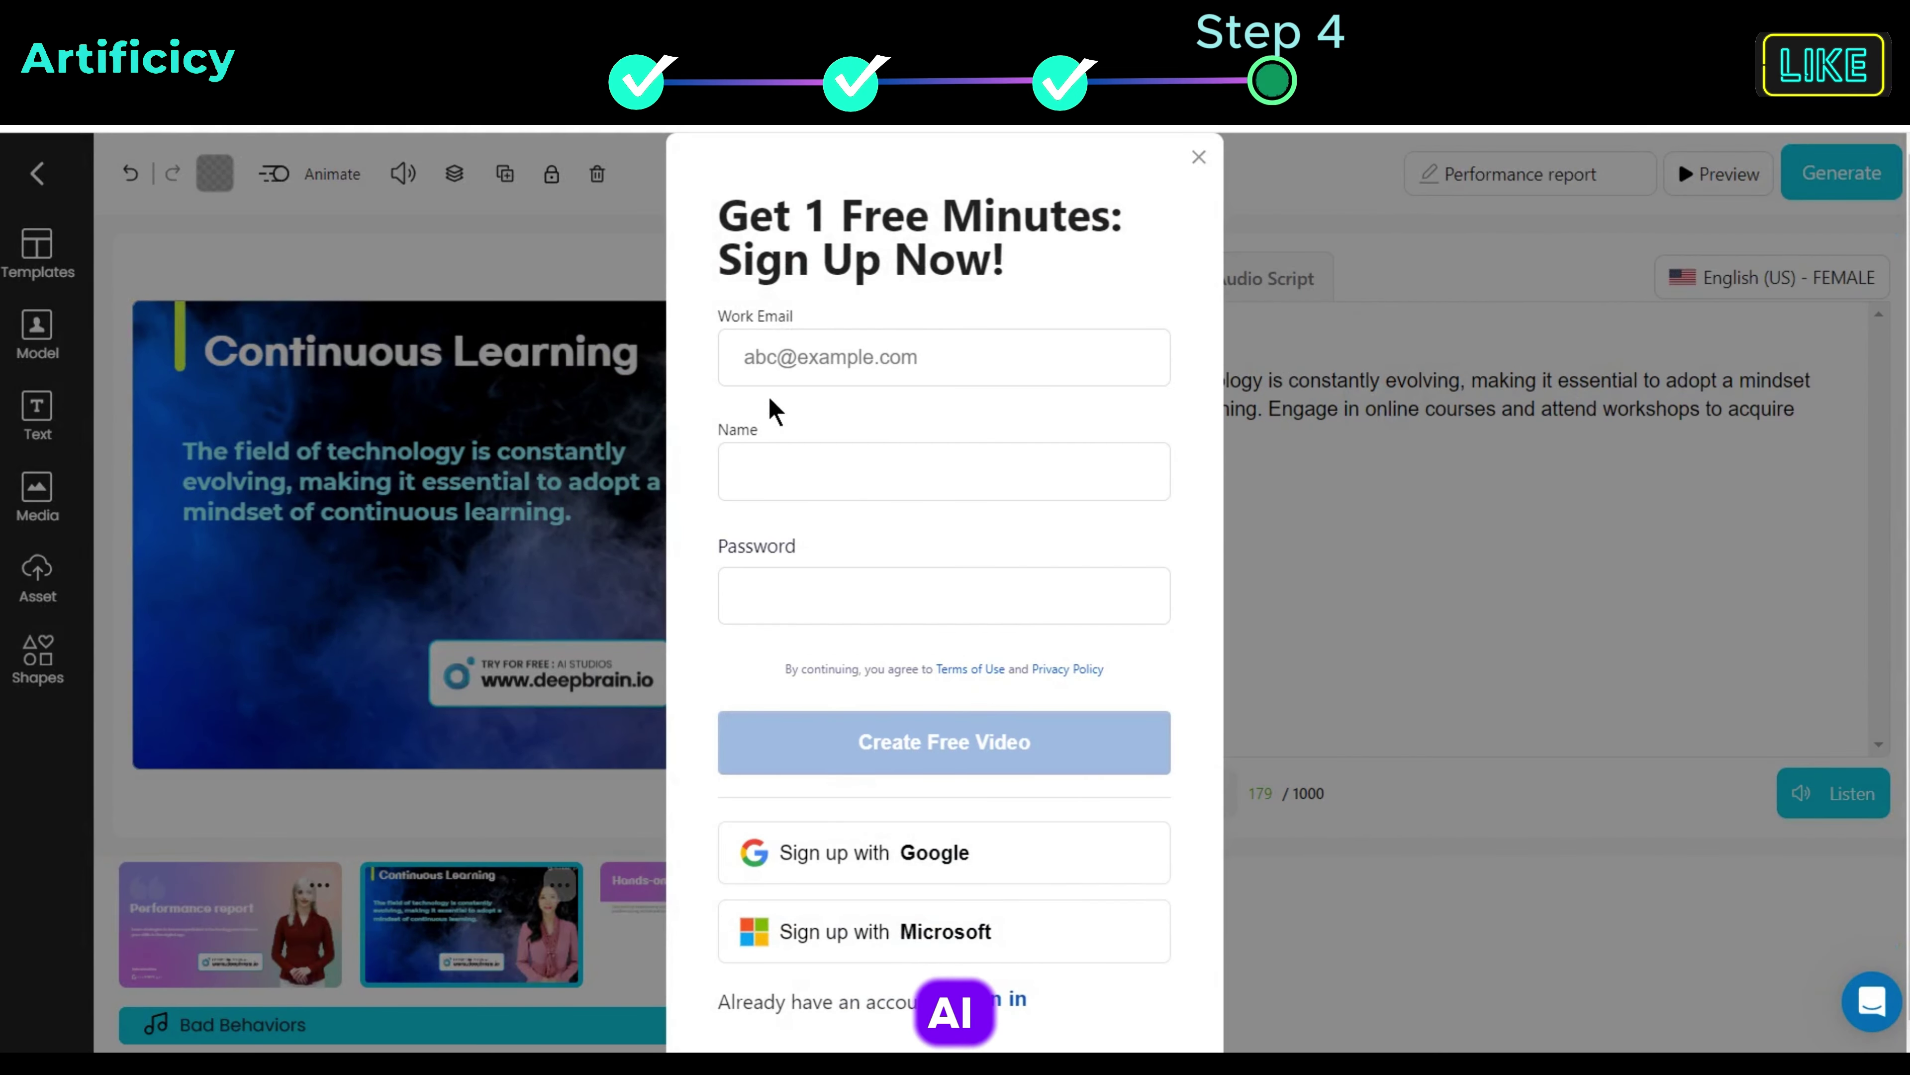
Step: Sign up for a free account with a work e-mail, account name and password
click(770, 361)
click(759, 473)
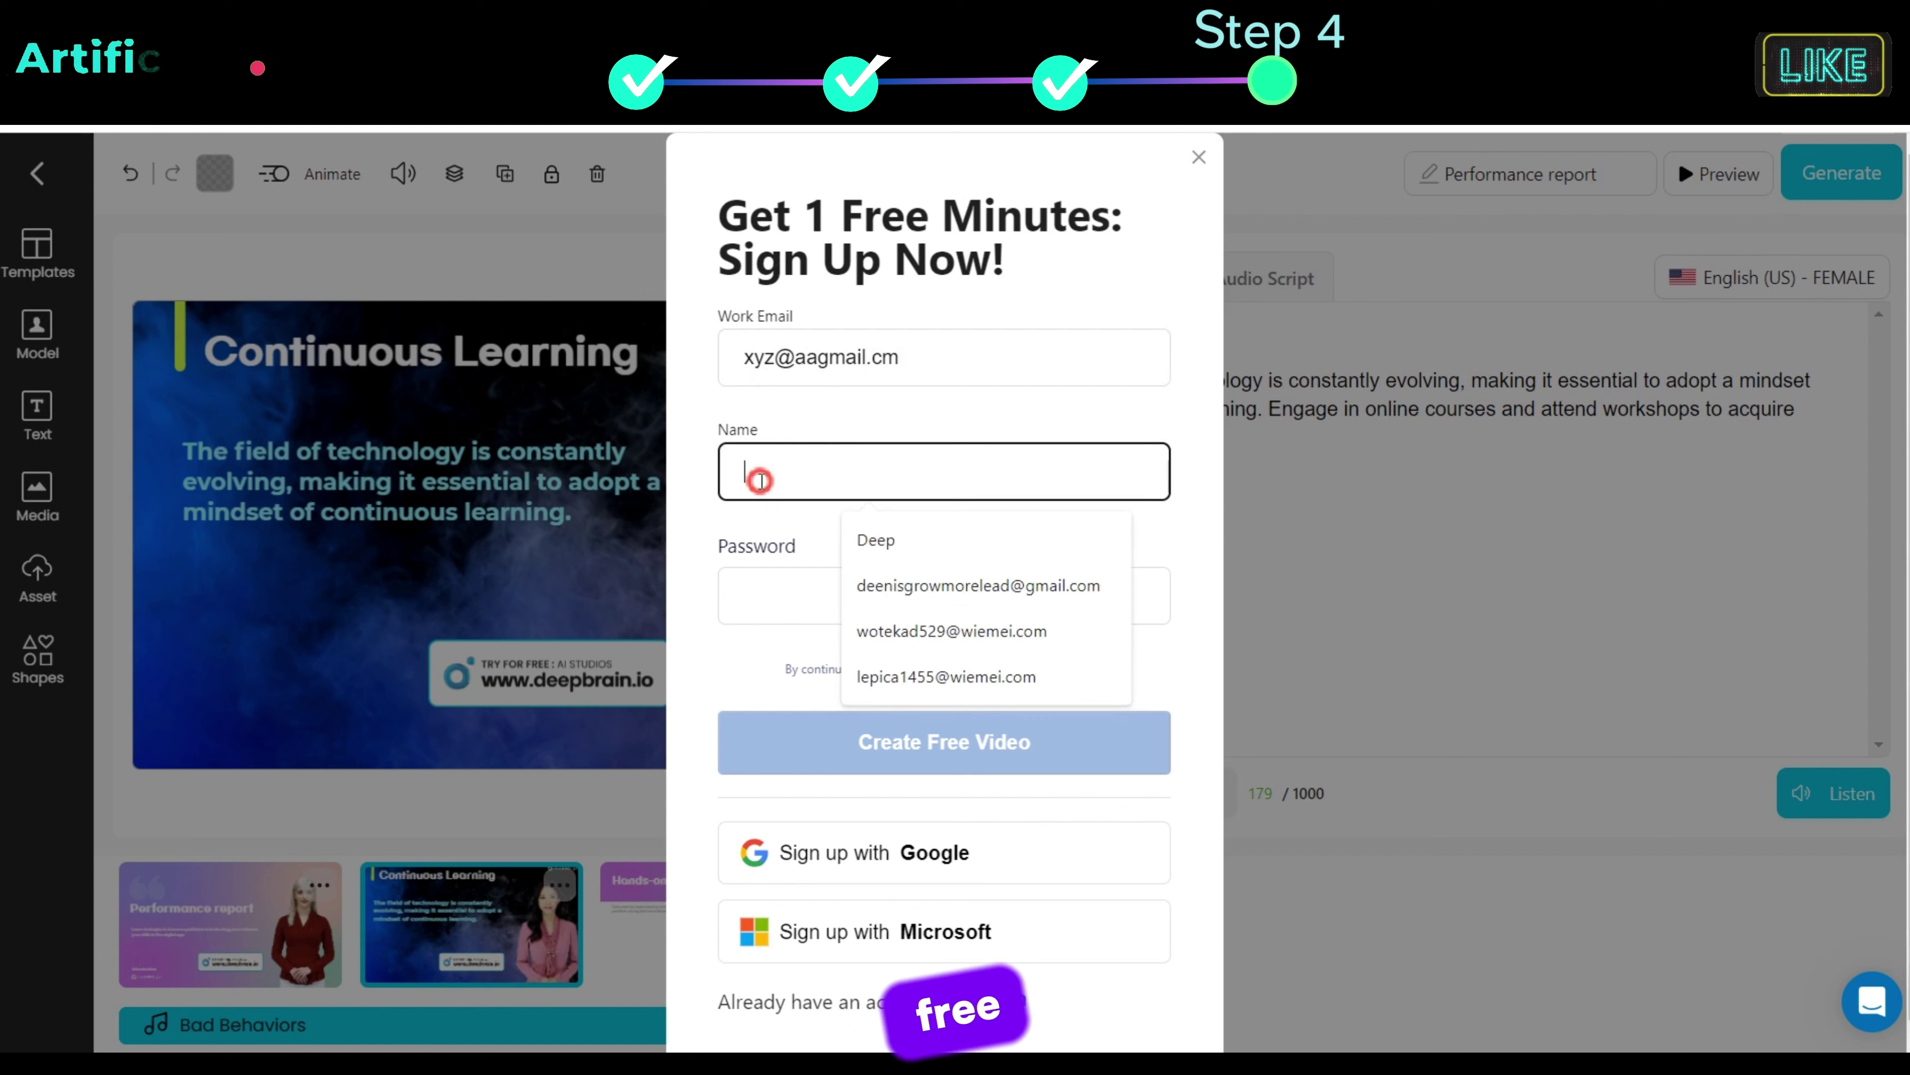
text(Artificicy AI)
click(894, 601)
text(12345678)
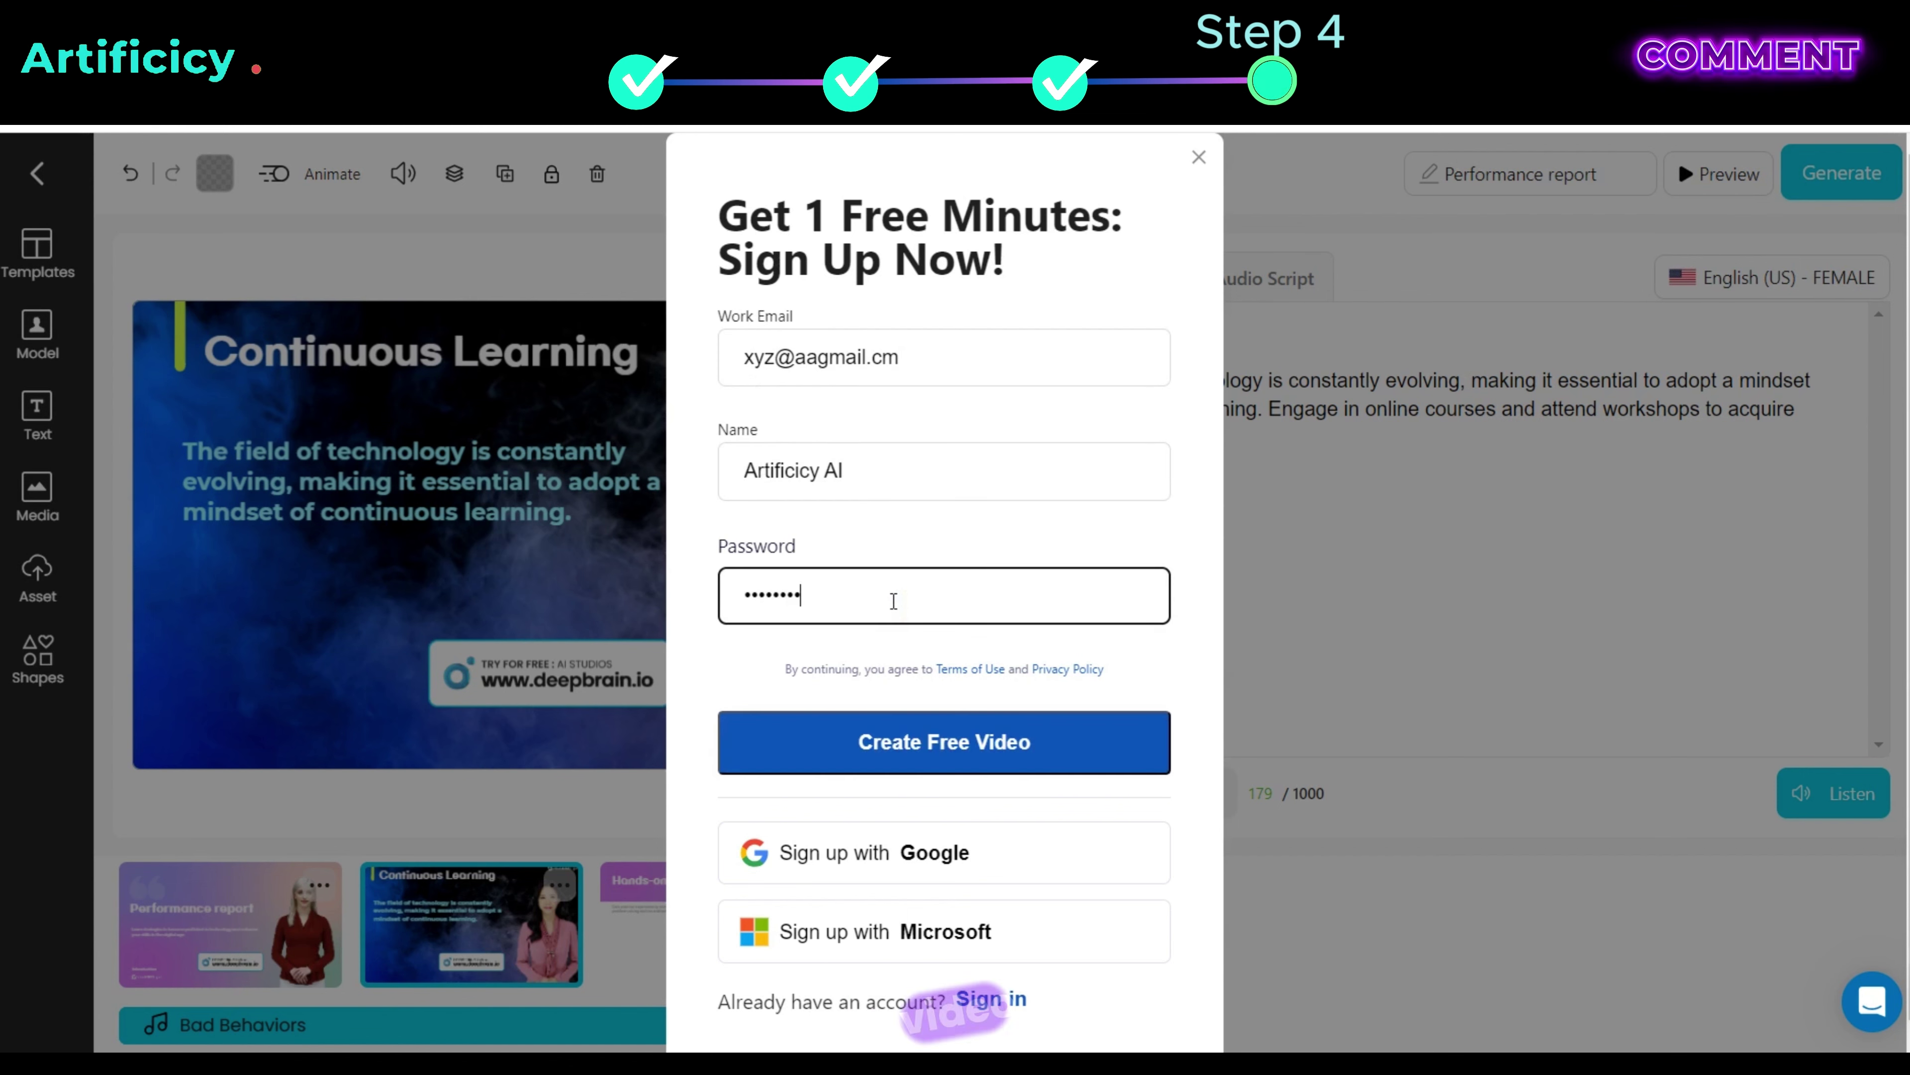
click(960, 767)
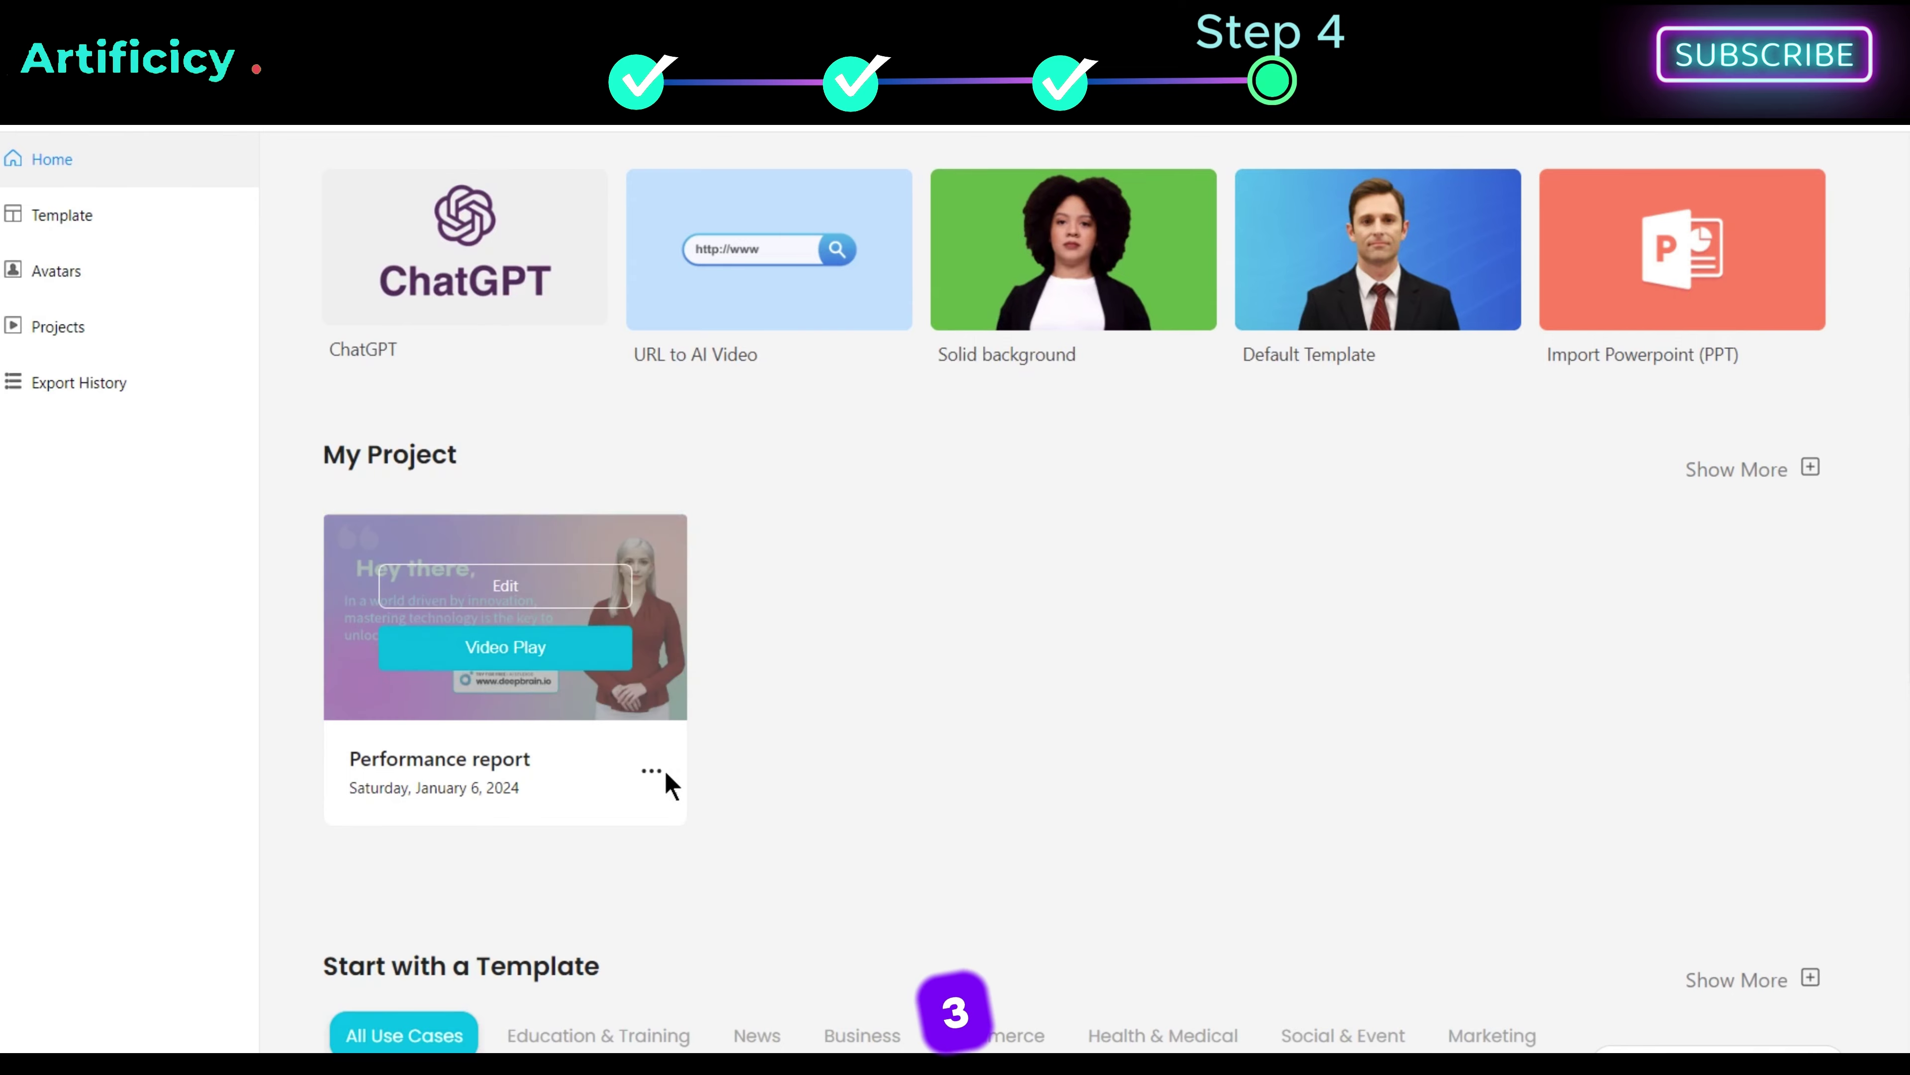
Step: Open the options menu on the Performance report project card
click(651, 771)
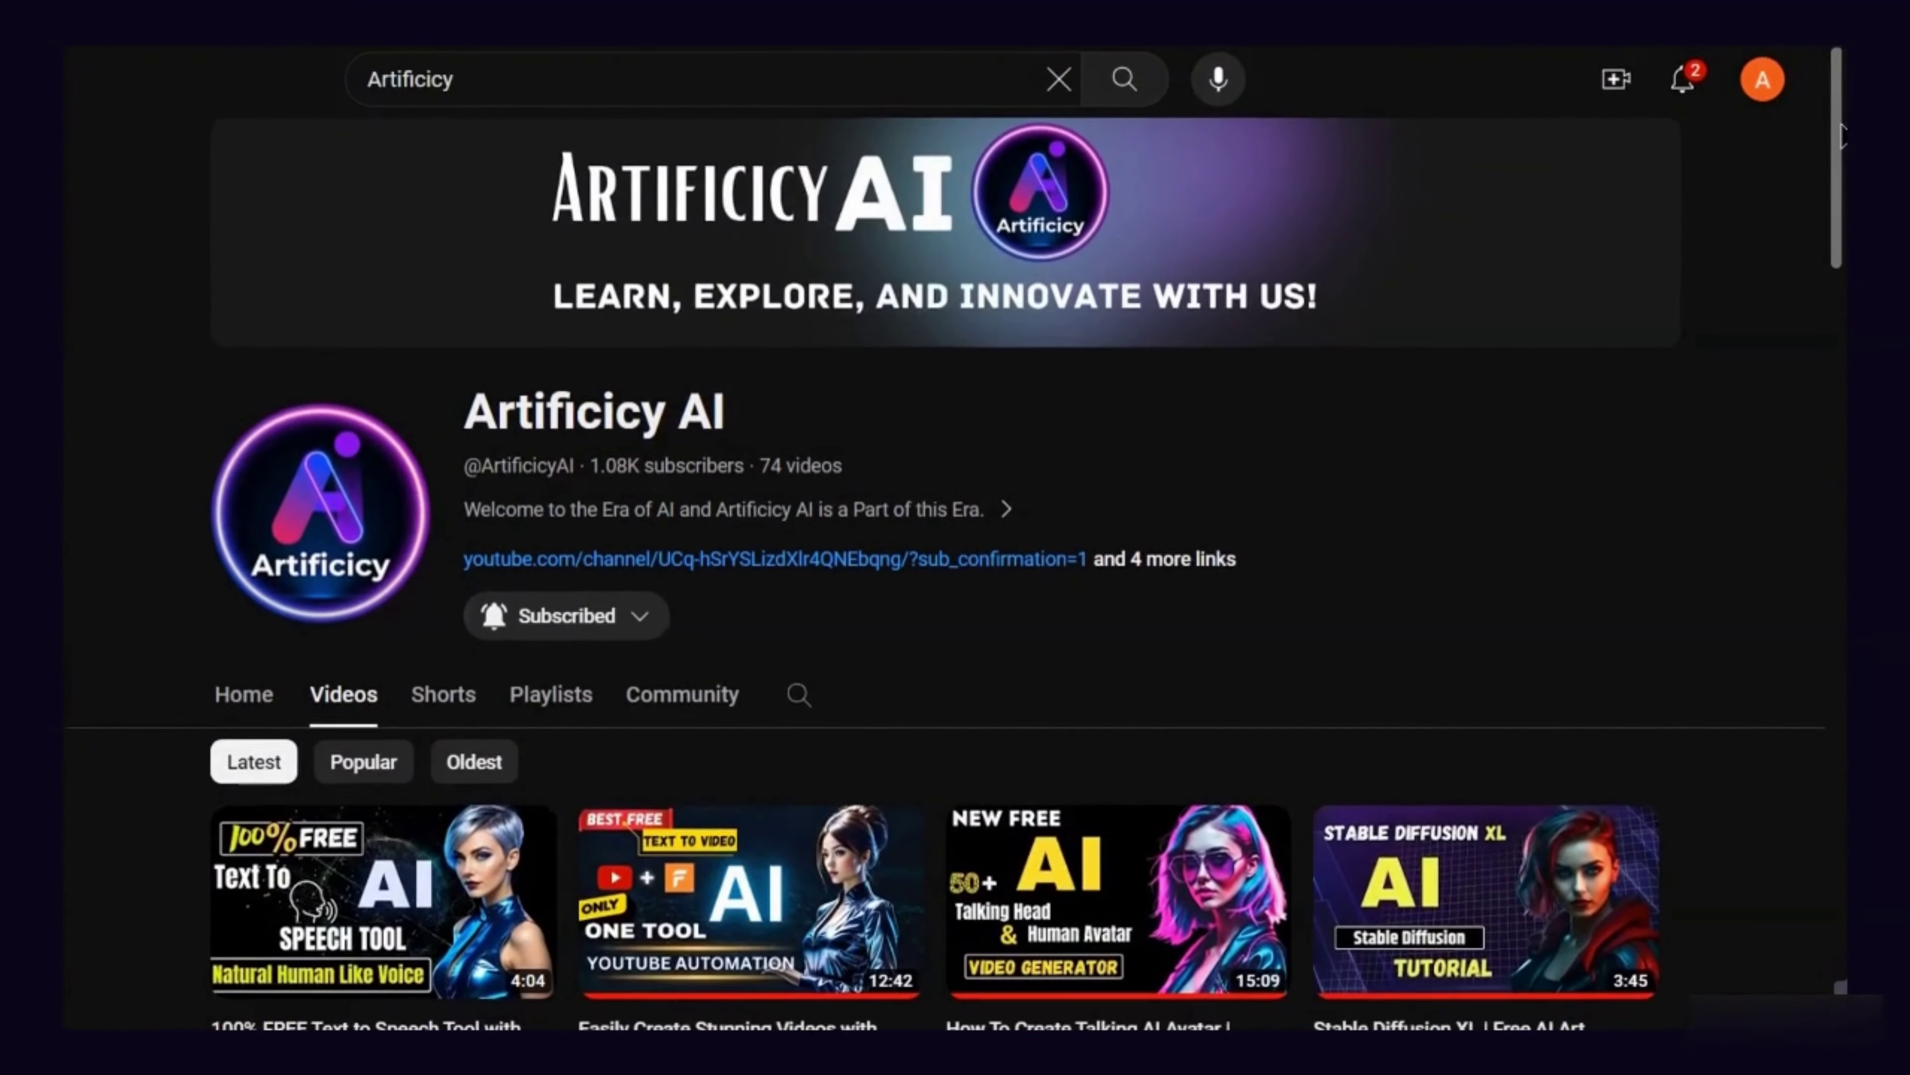
scroll(1840, 134, down, 4)
scroll(1841, 131, down, 20)
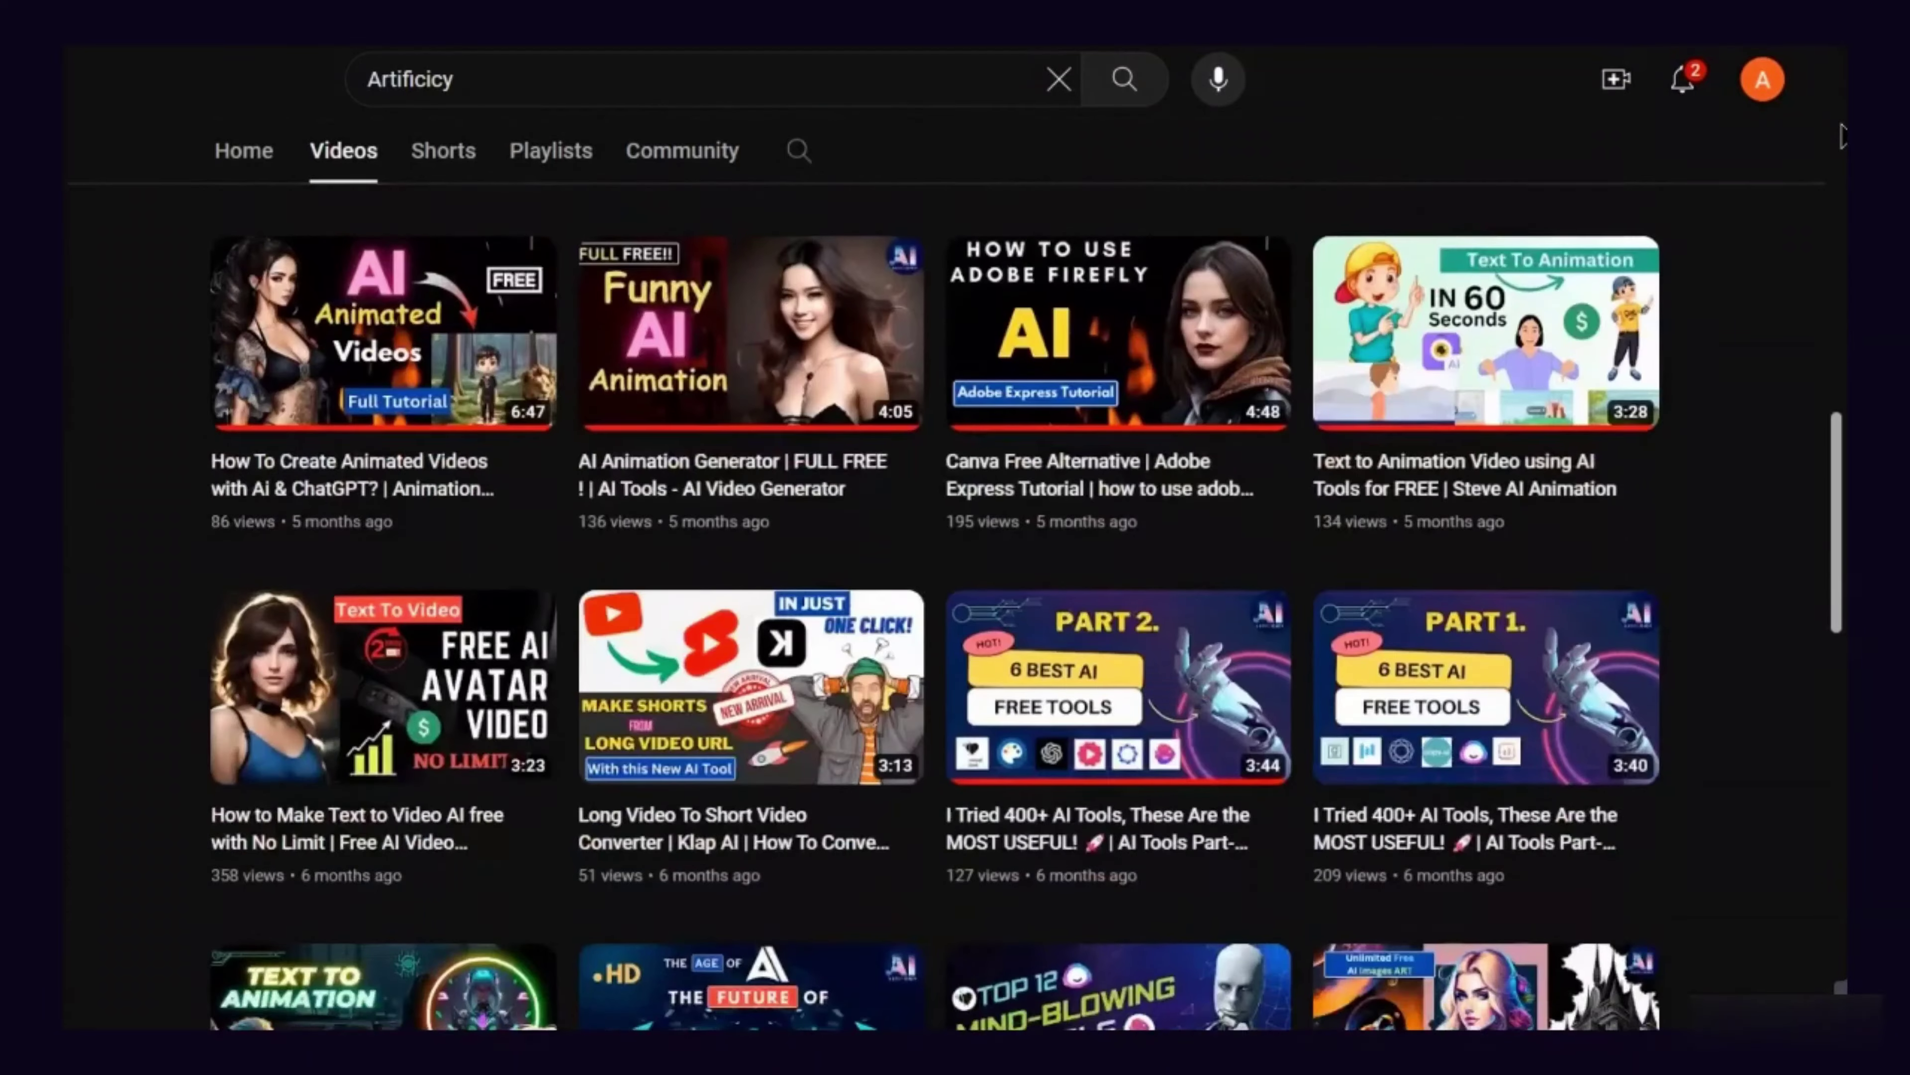
scroll(1761, 259, down, 11)
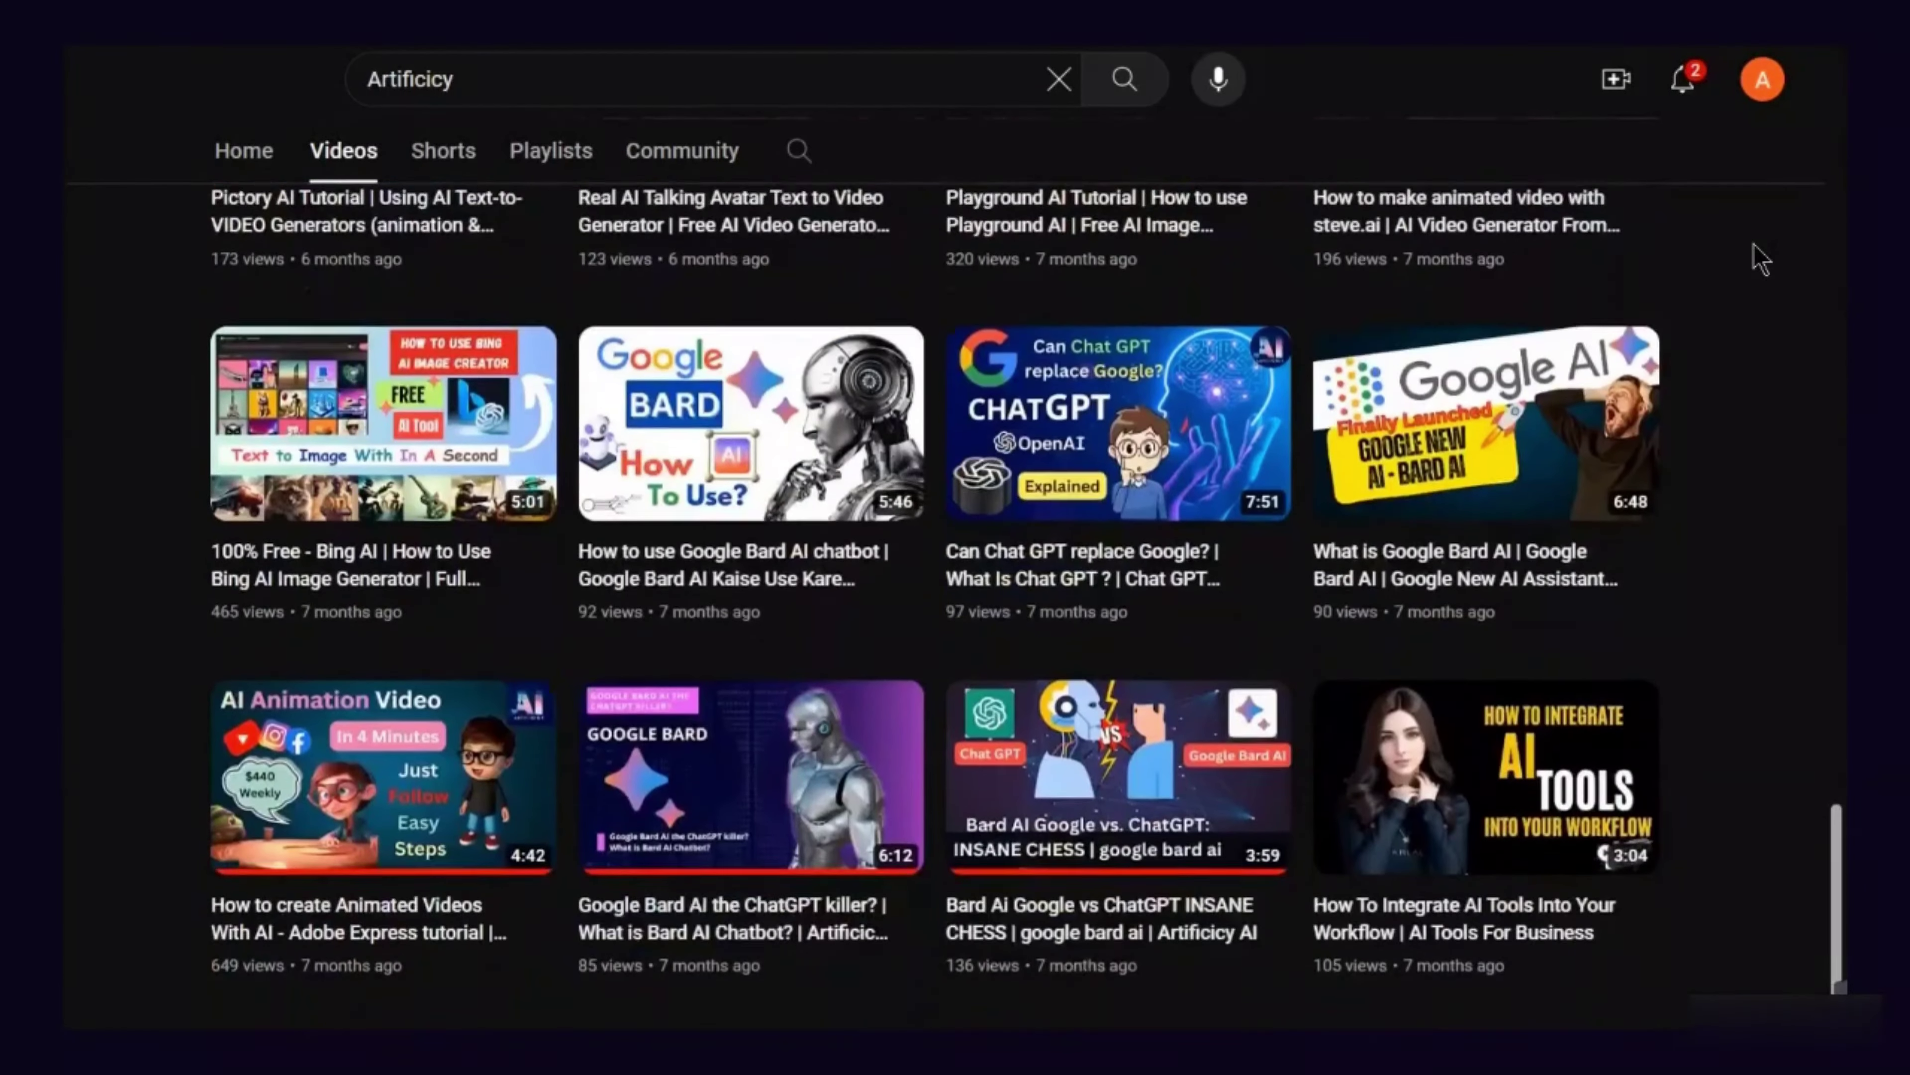
scroll(1760, 260, up, 7)
scroll(1760, 260, up, 19)
scroll(1760, 260, down, 14)
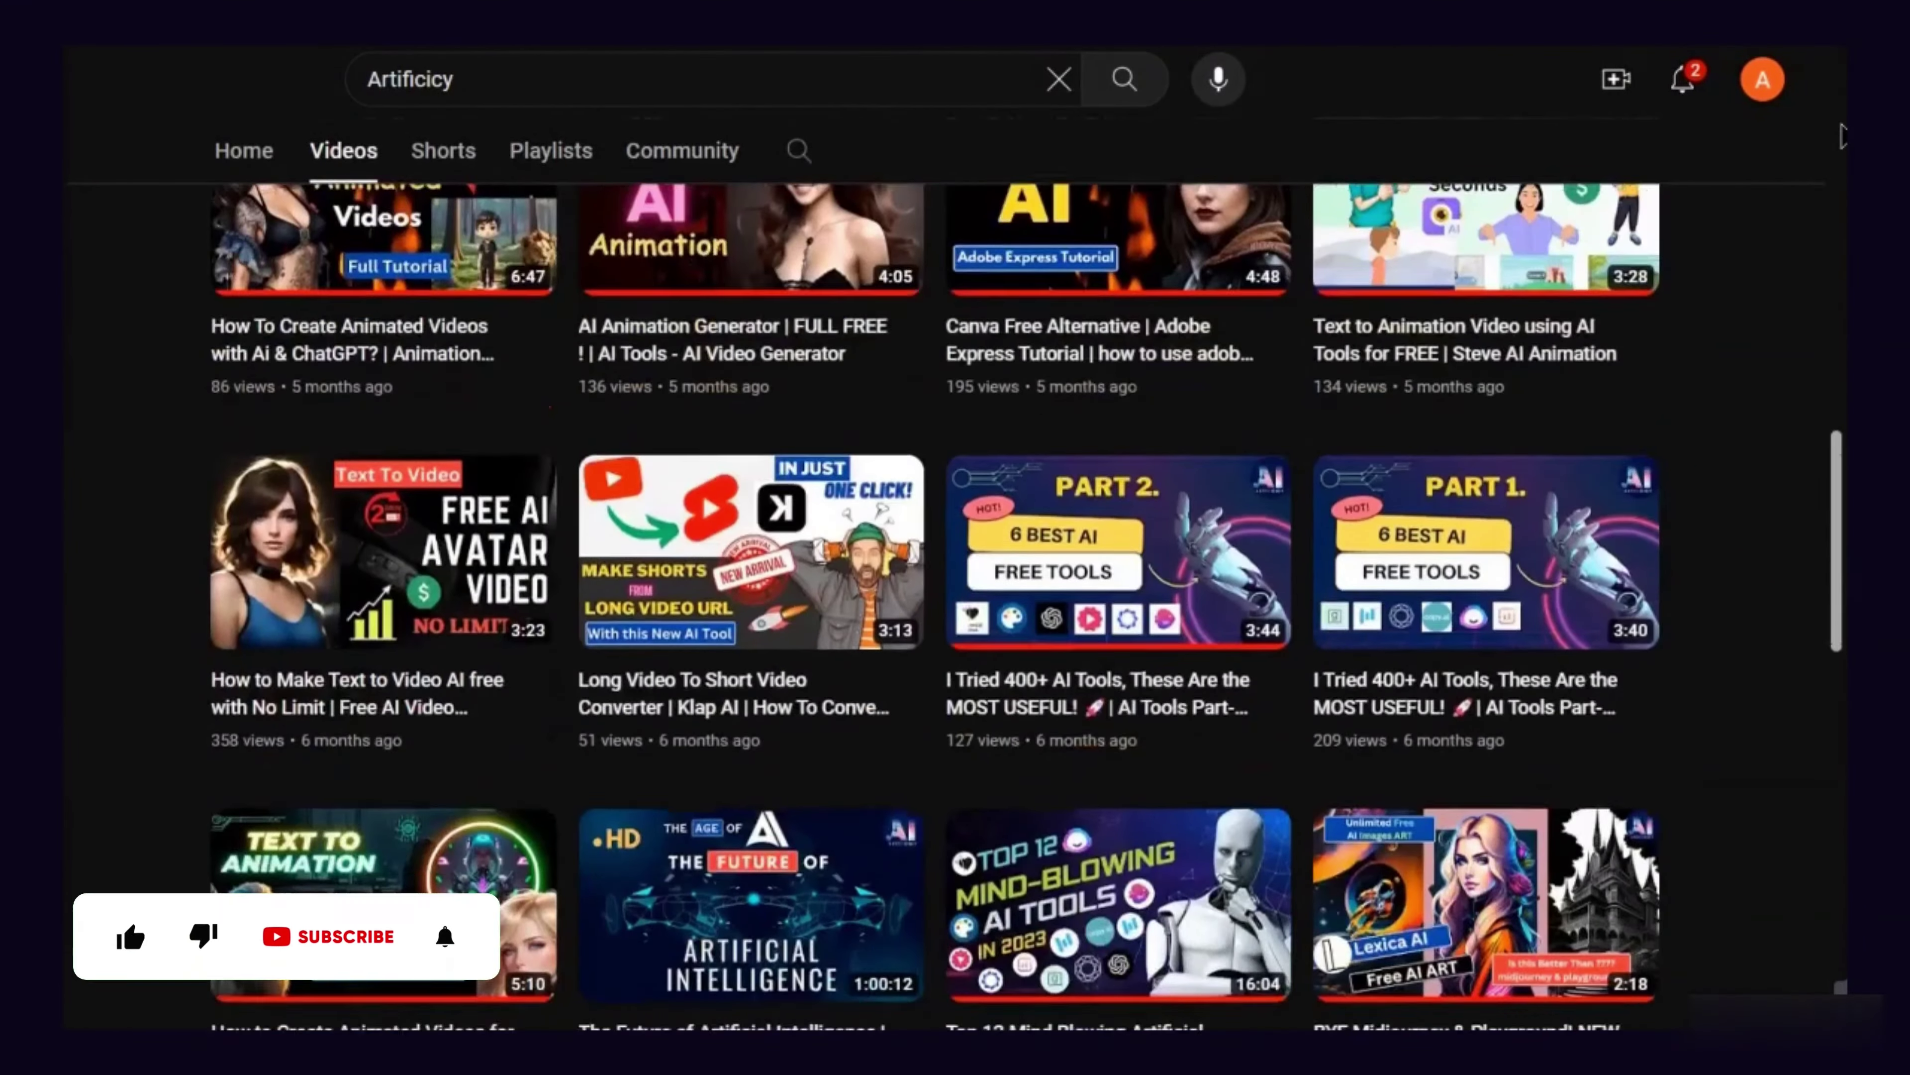
scroll(1760, 260, down, 5)
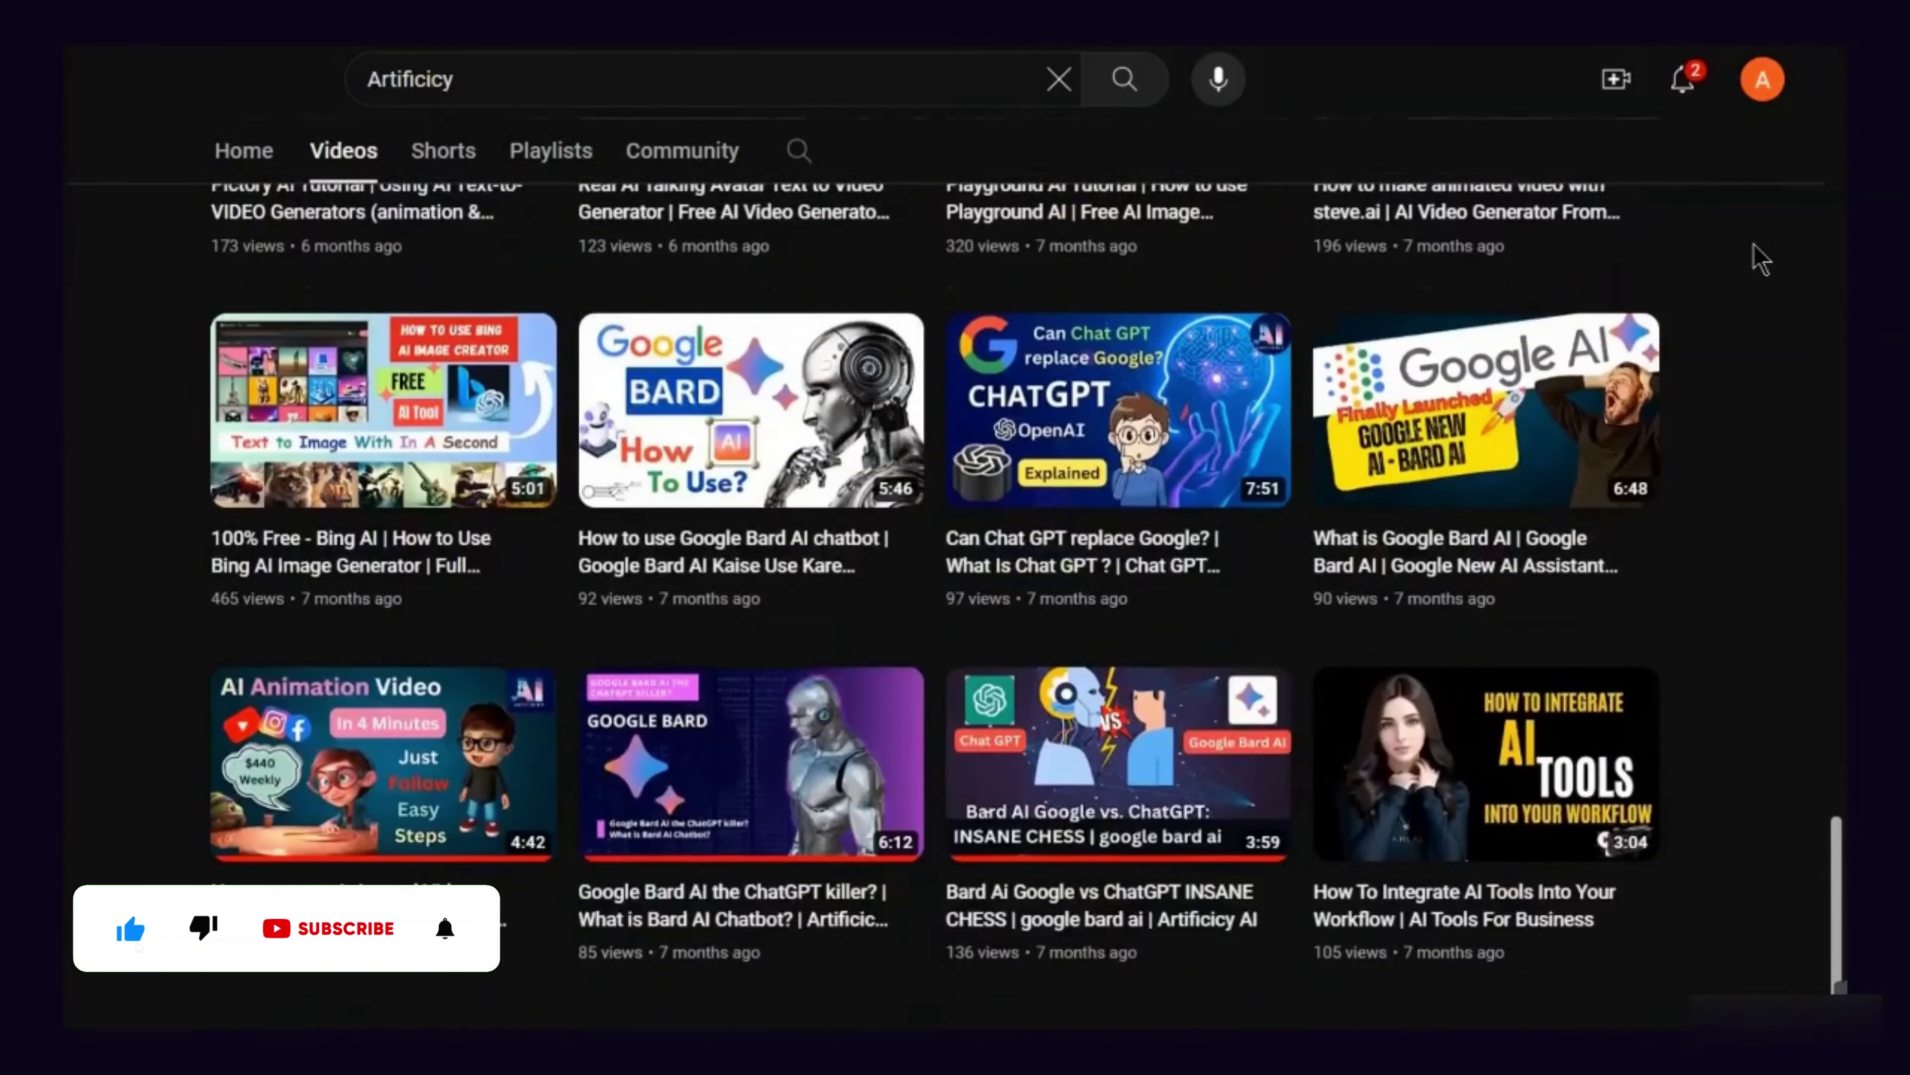